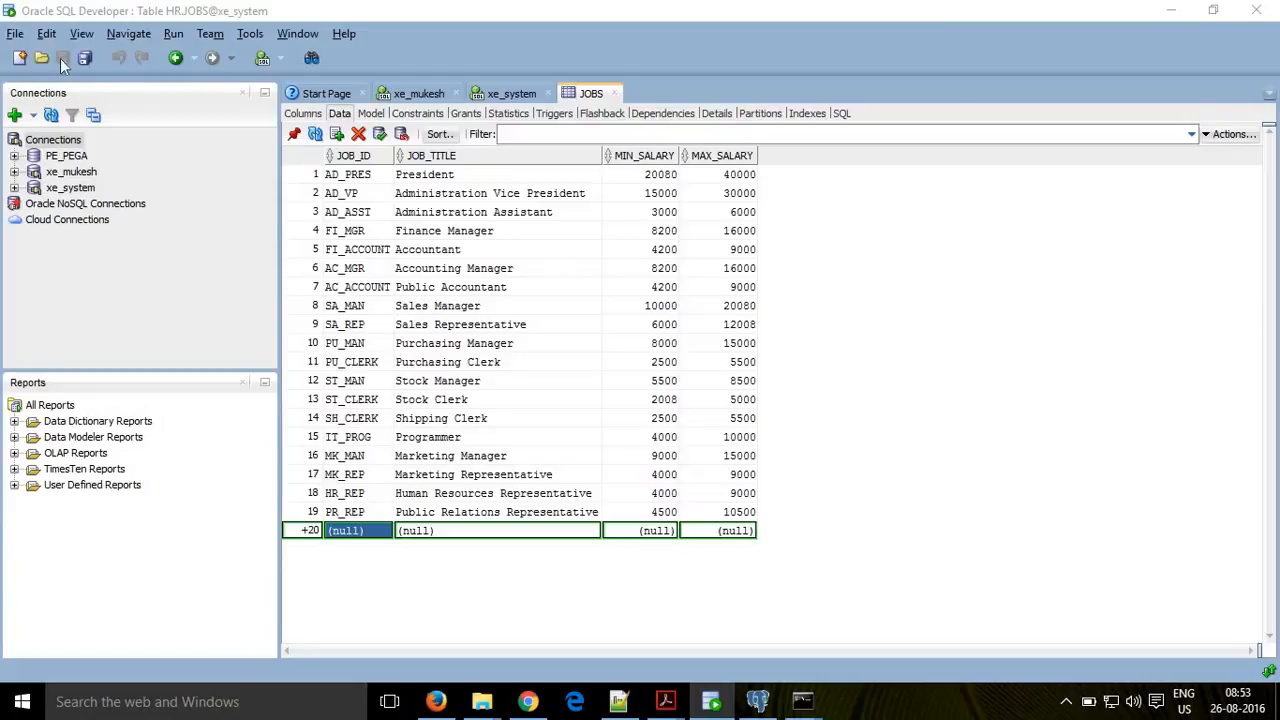
# - Expand the xe_system connection and open its properties to review the connection details
pyautogui.click(15, 188)
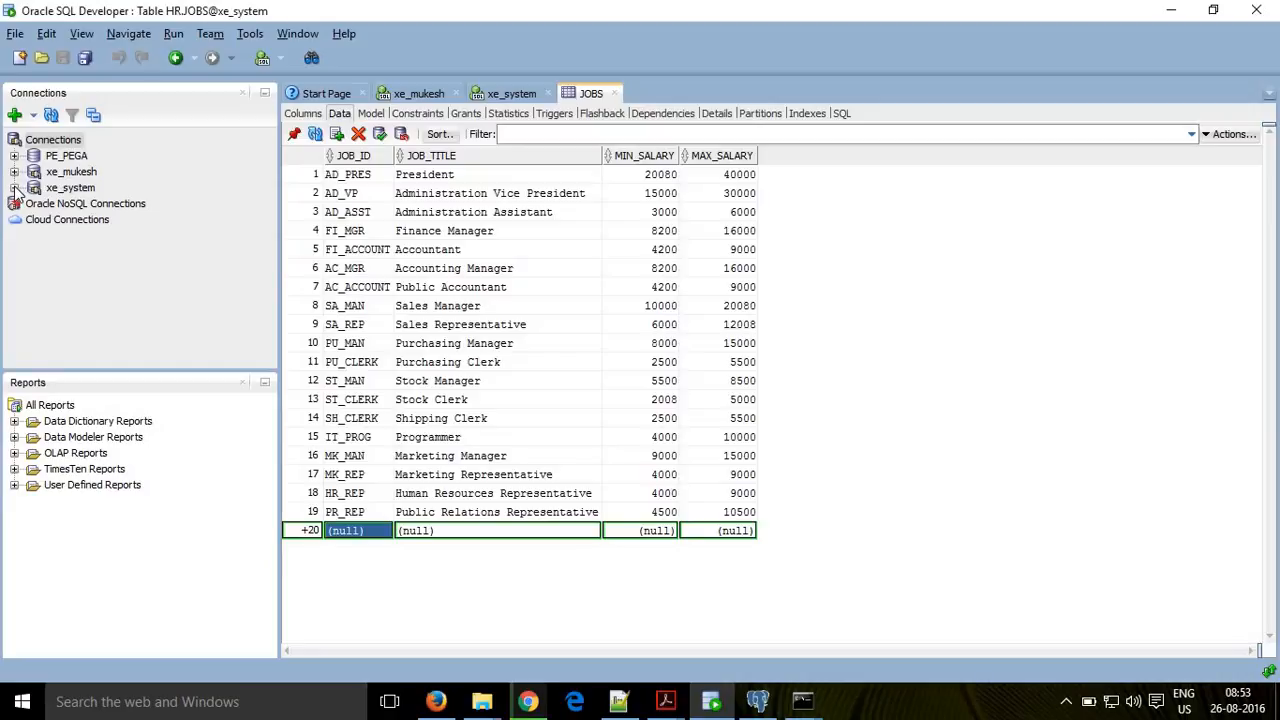
pyautogui.click(15, 189)
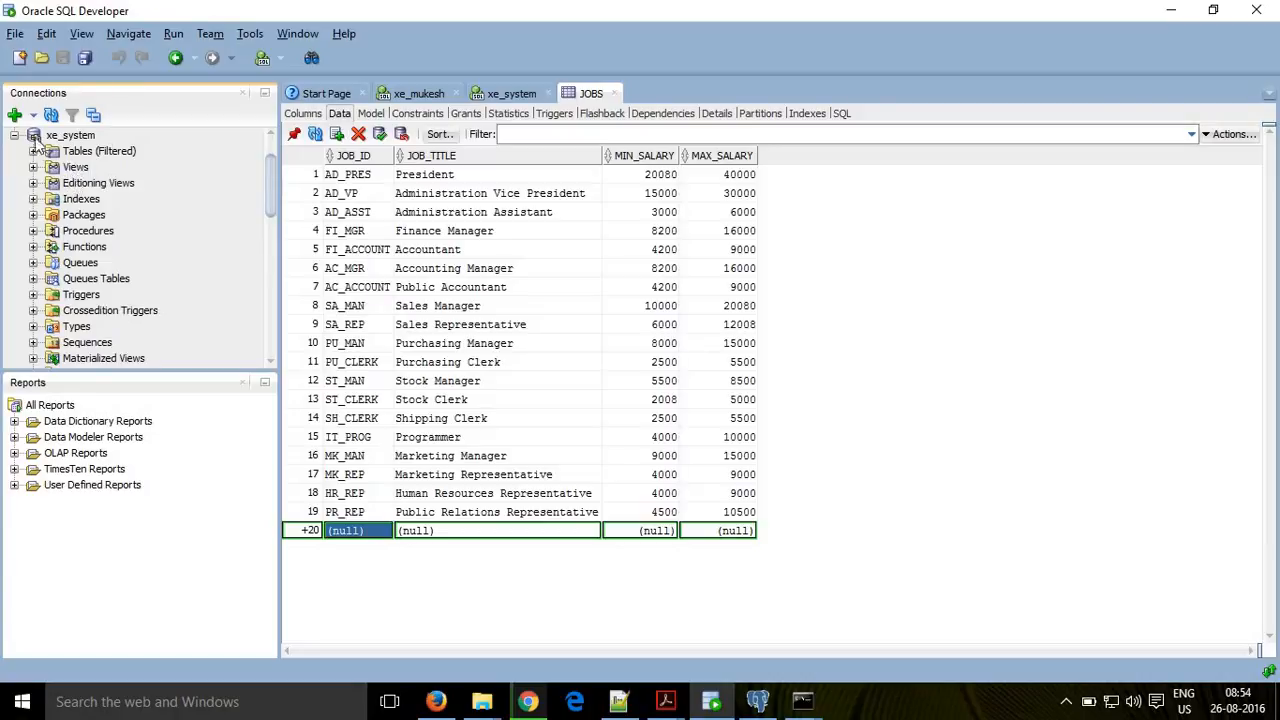
pyautogui.click(80, 139)
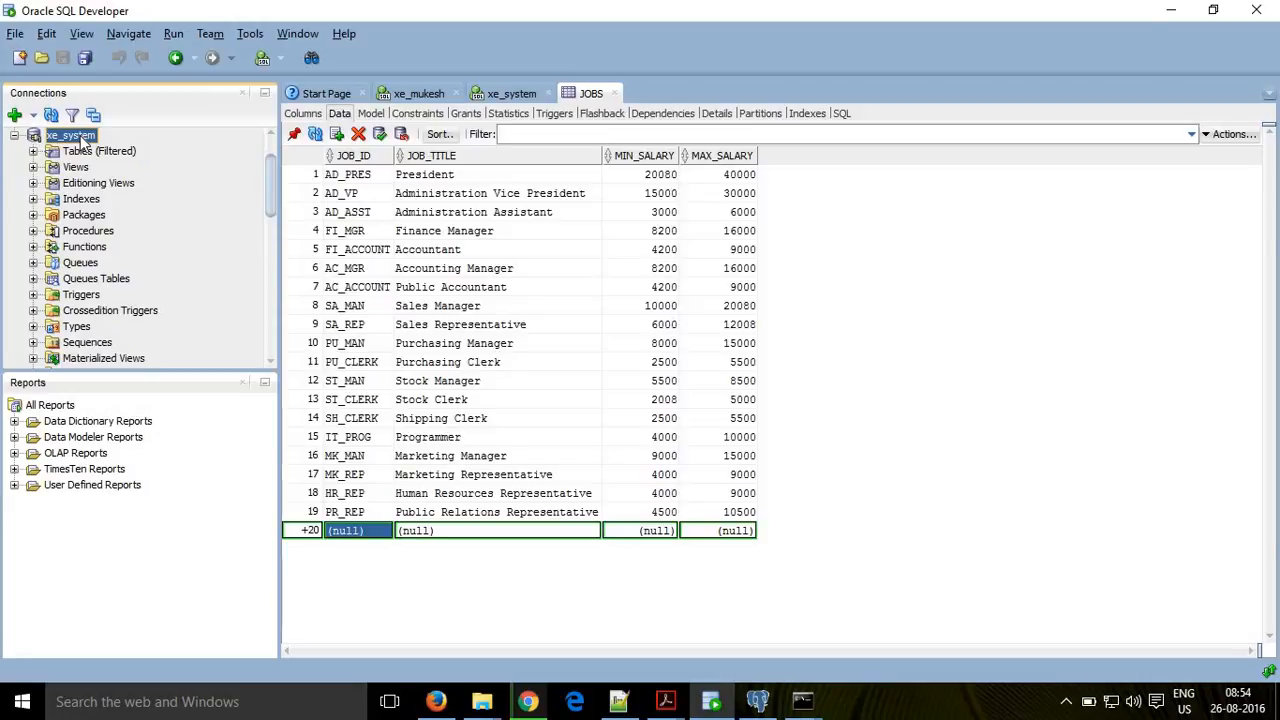
pyautogui.rightClick(82, 141)
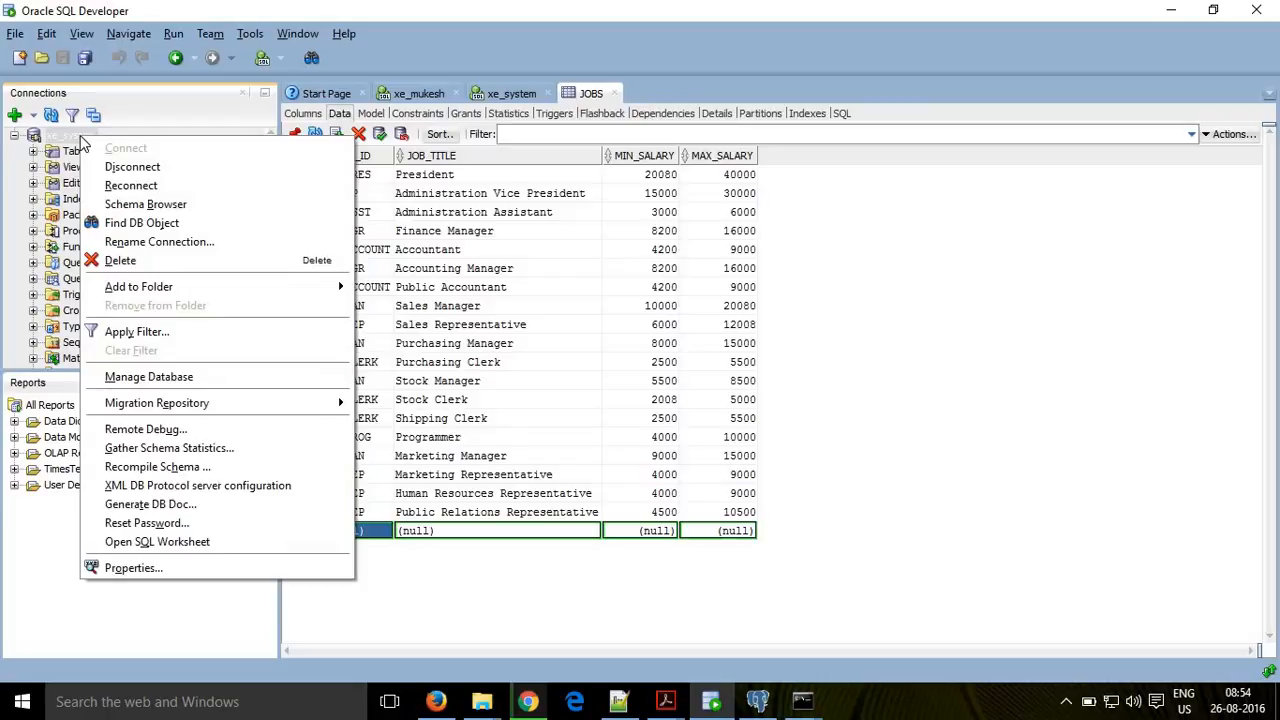
pyautogui.click(152, 568)
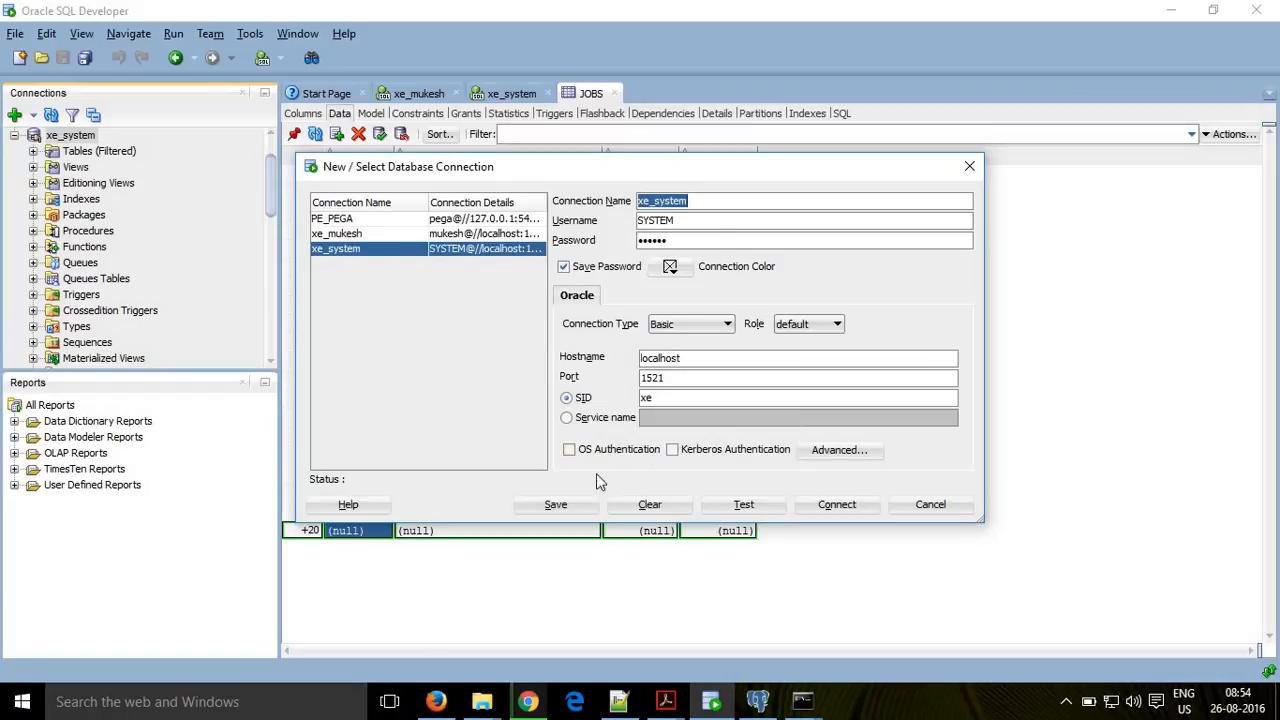
# - Switch to File Explorer and select the ojdbc6 driver in C:\sqldeveloper\jdbc\lib
pyautogui.click(481, 706)
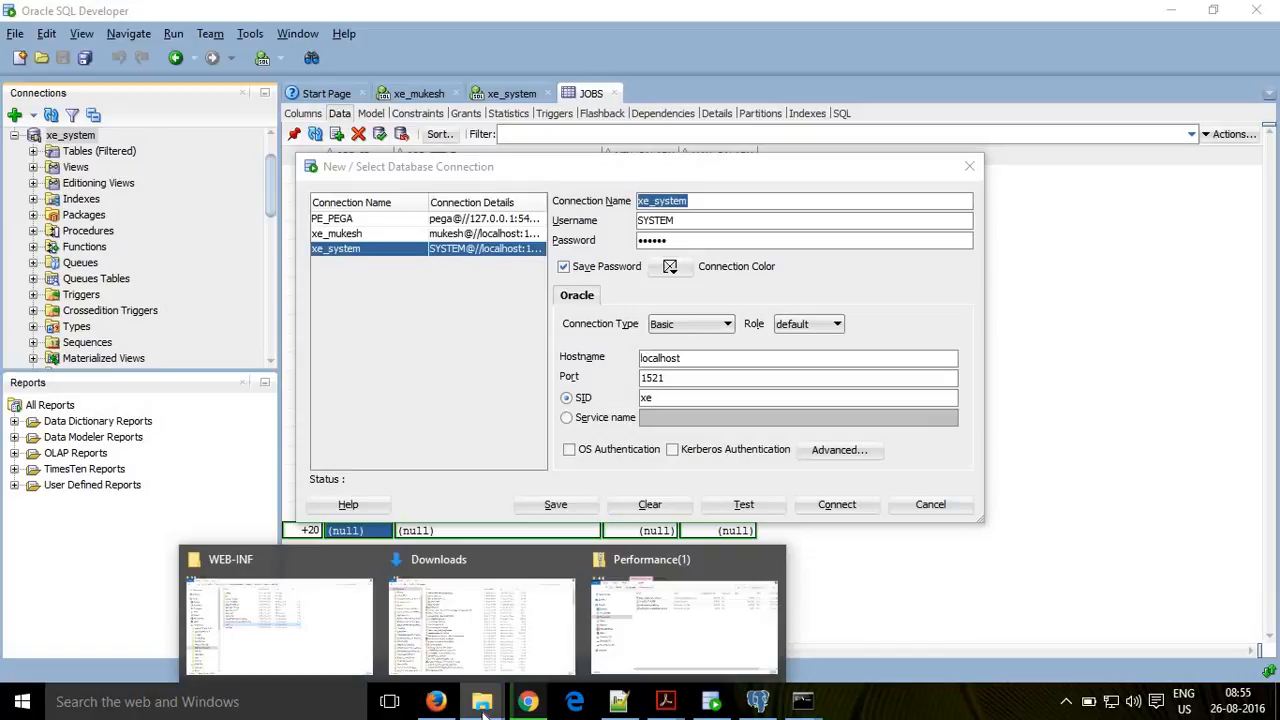
pyautogui.moveTo(466, 643)
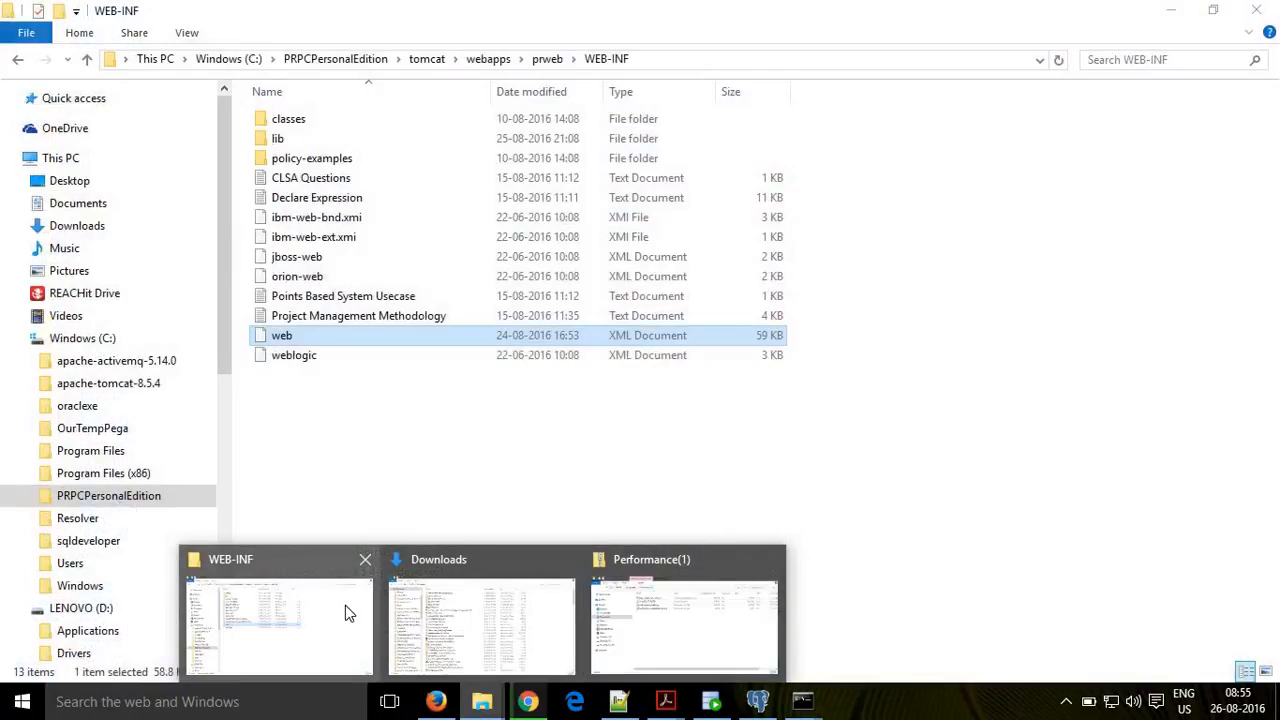
pyautogui.click(345, 605)
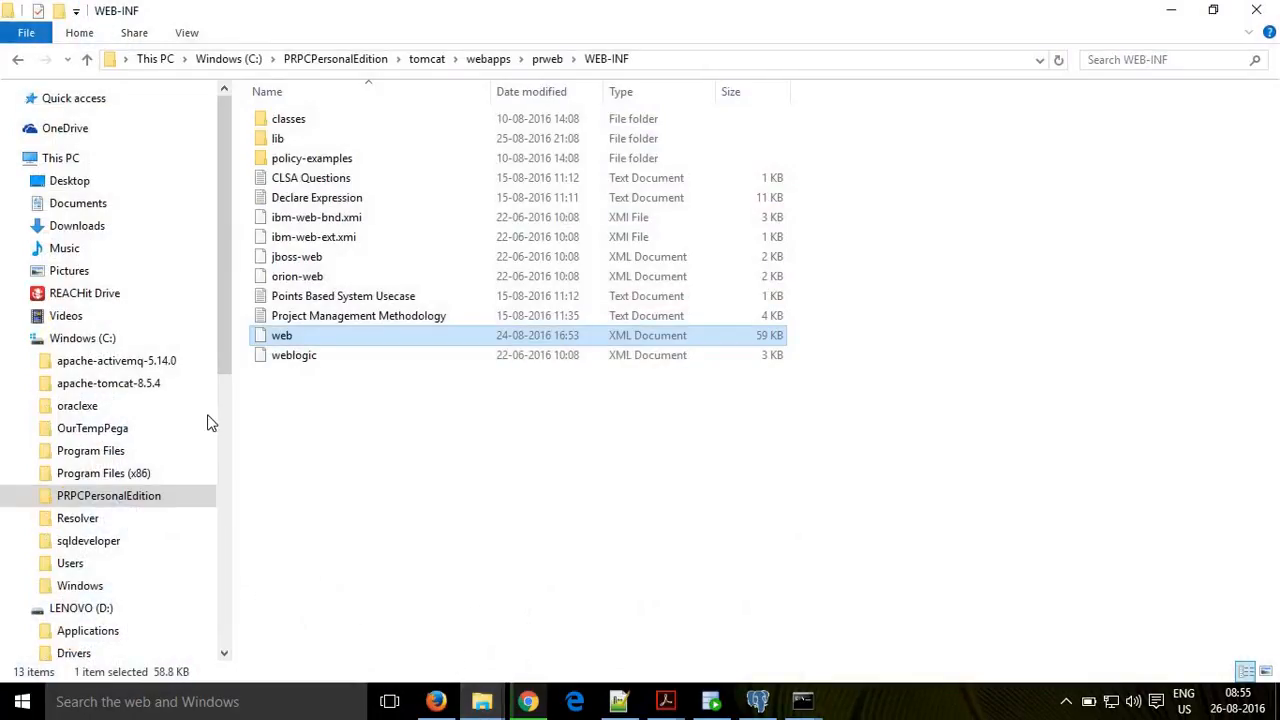
pyautogui.click(108, 341)
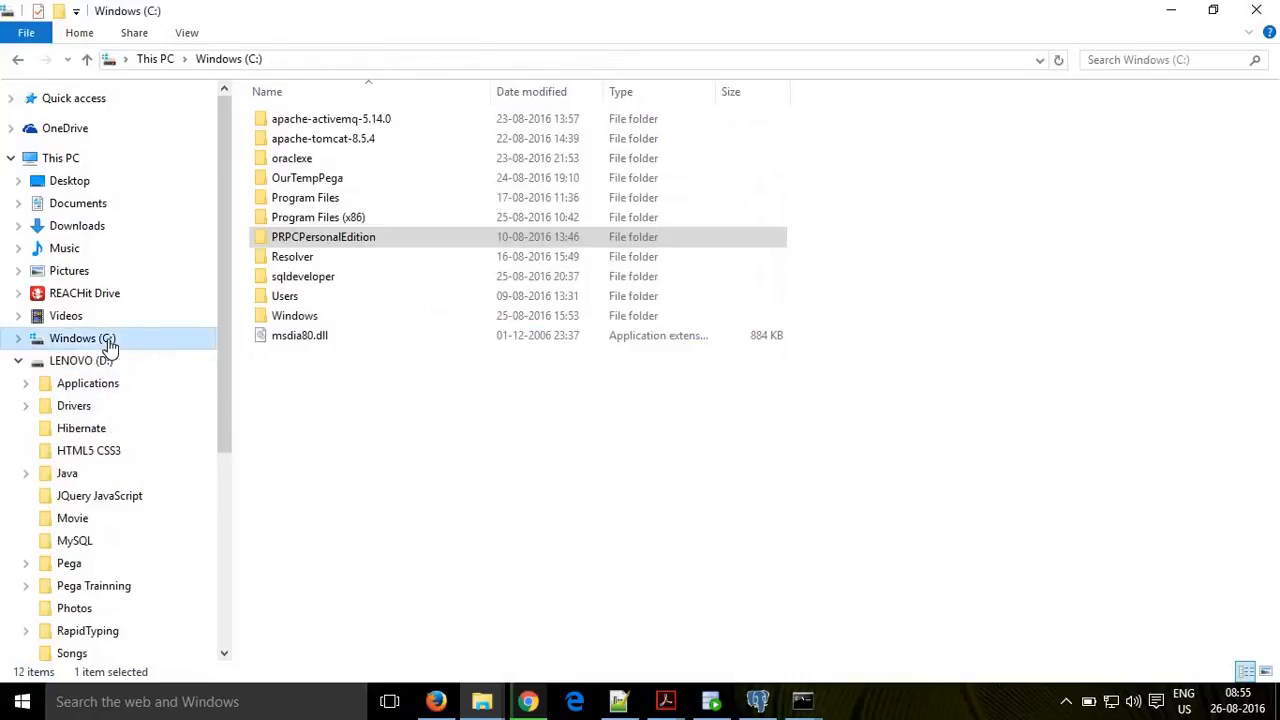
pyautogui.doubleClick(305, 278)
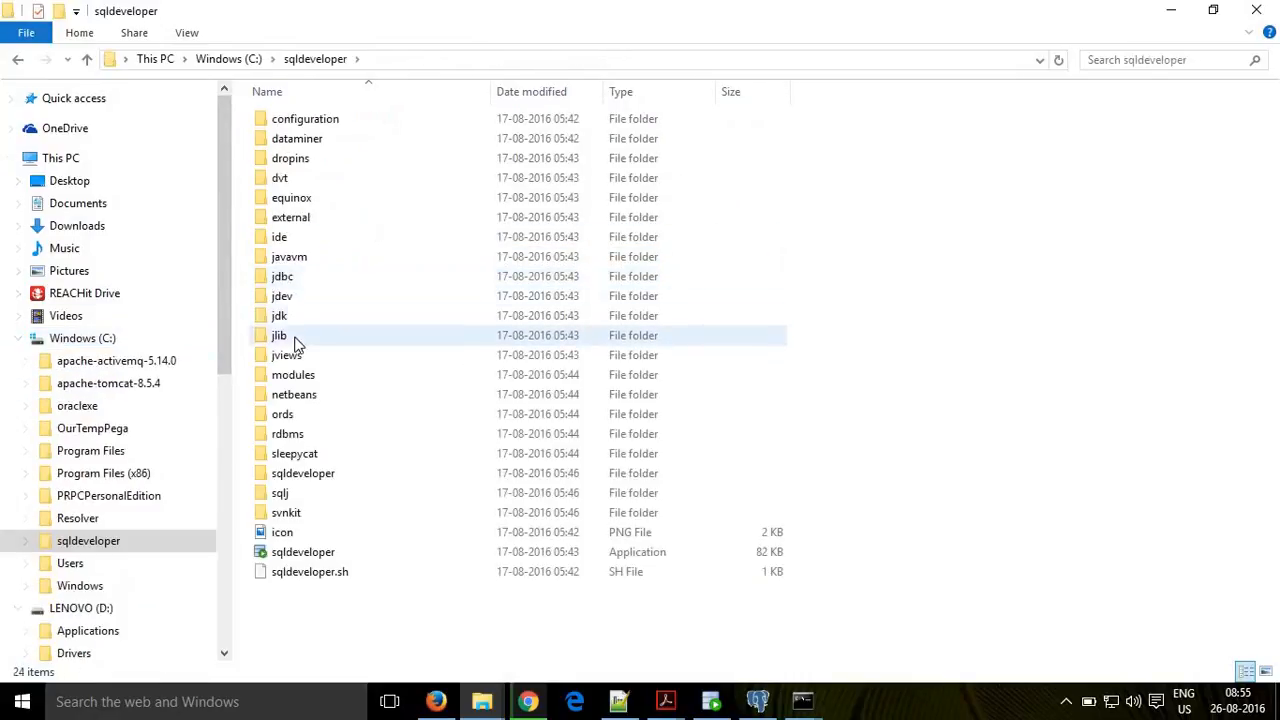
pyautogui.doubleClick(309, 287)
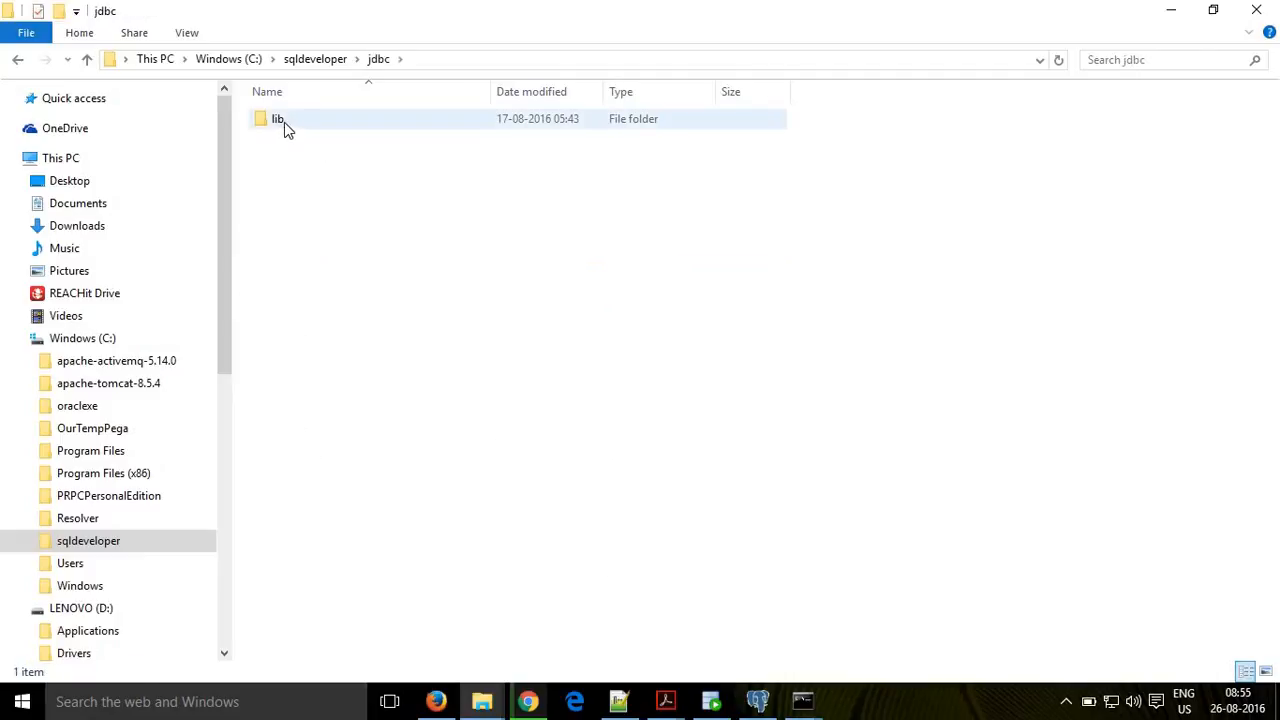
pyautogui.doubleClick(290, 120)
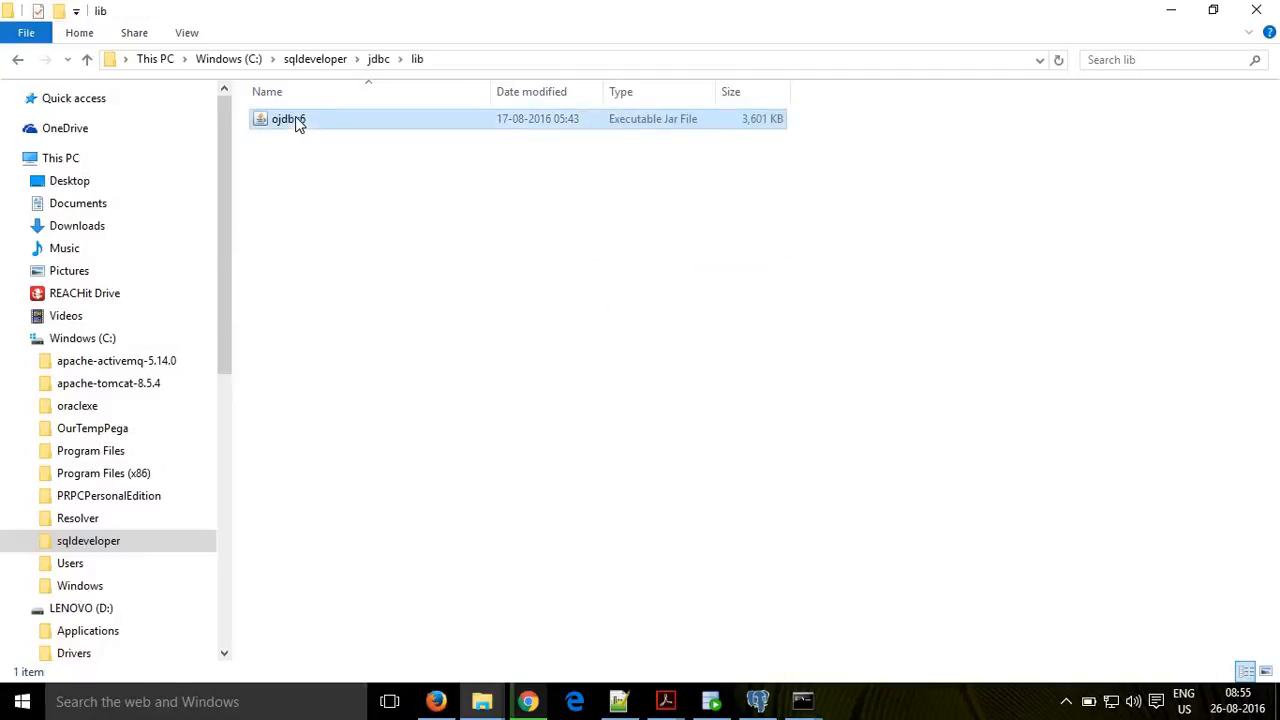
pyautogui.click(288, 124)
# - Go to C:\PRPCPersonalEdition\tomcat\lib and select the ojdbc6 jar there
pyautogui.click(143, 500)
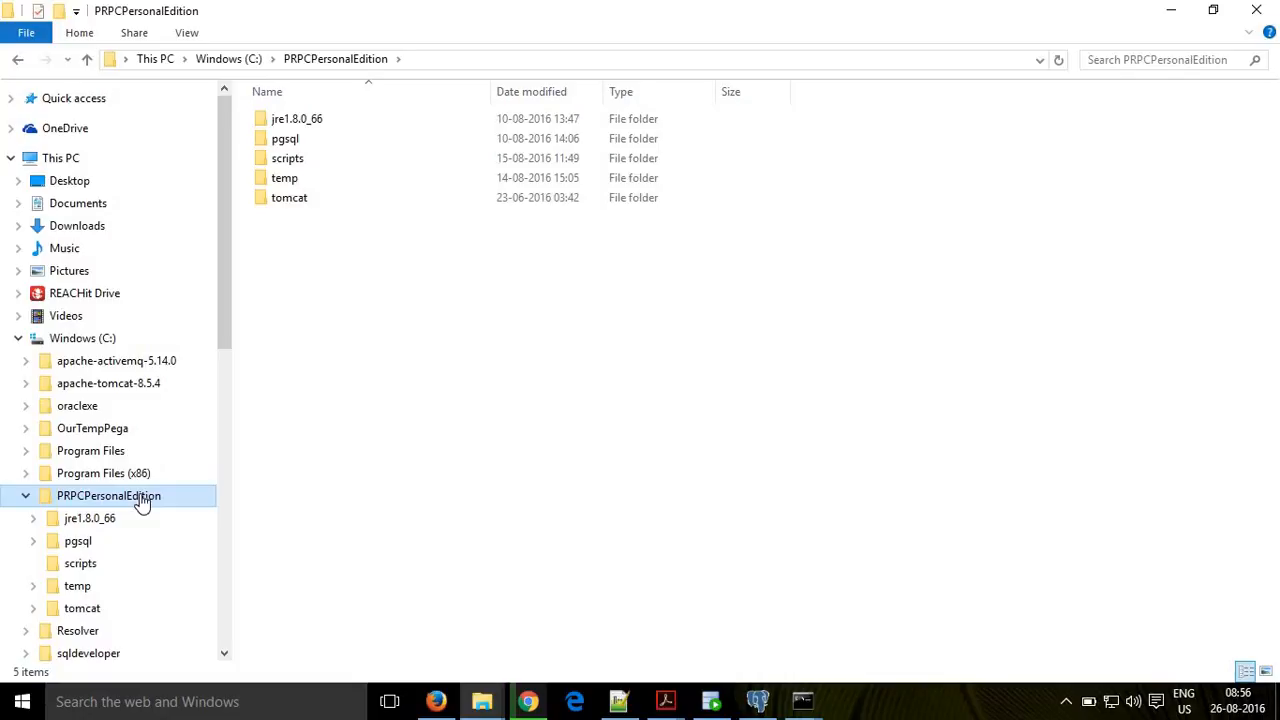
pyautogui.click(296, 204)
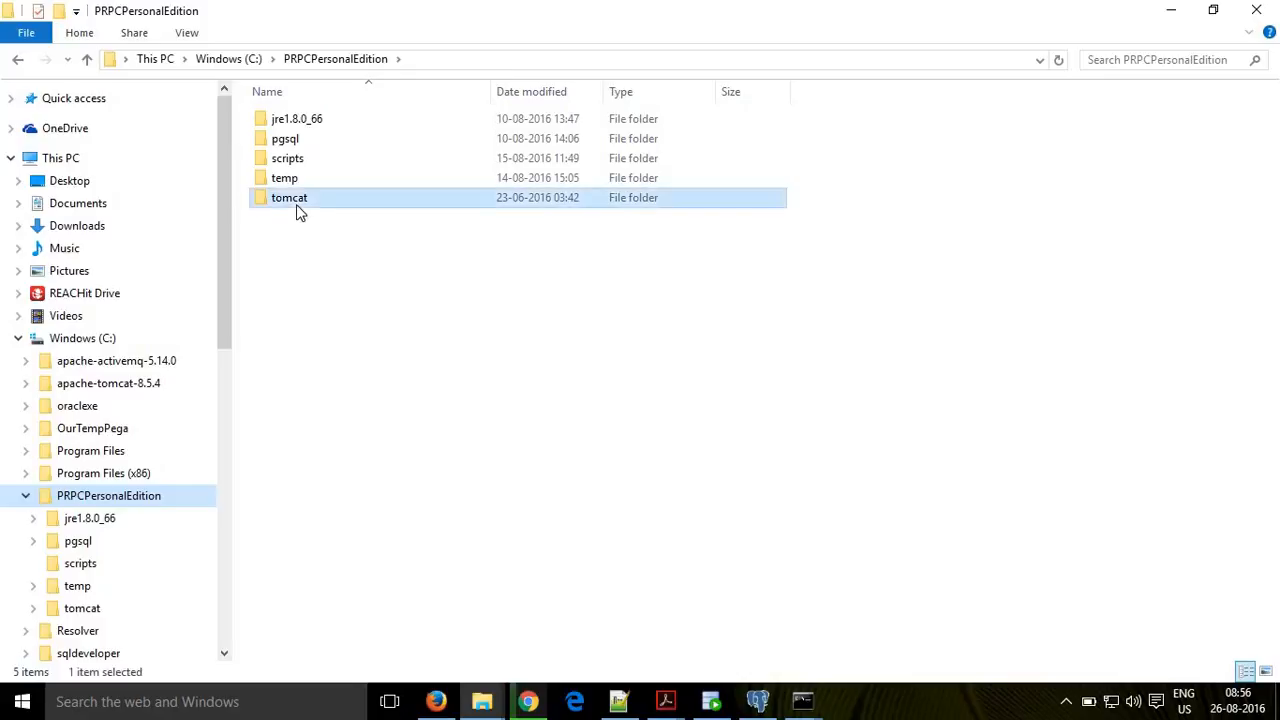
pyautogui.doubleClick(296, 204)
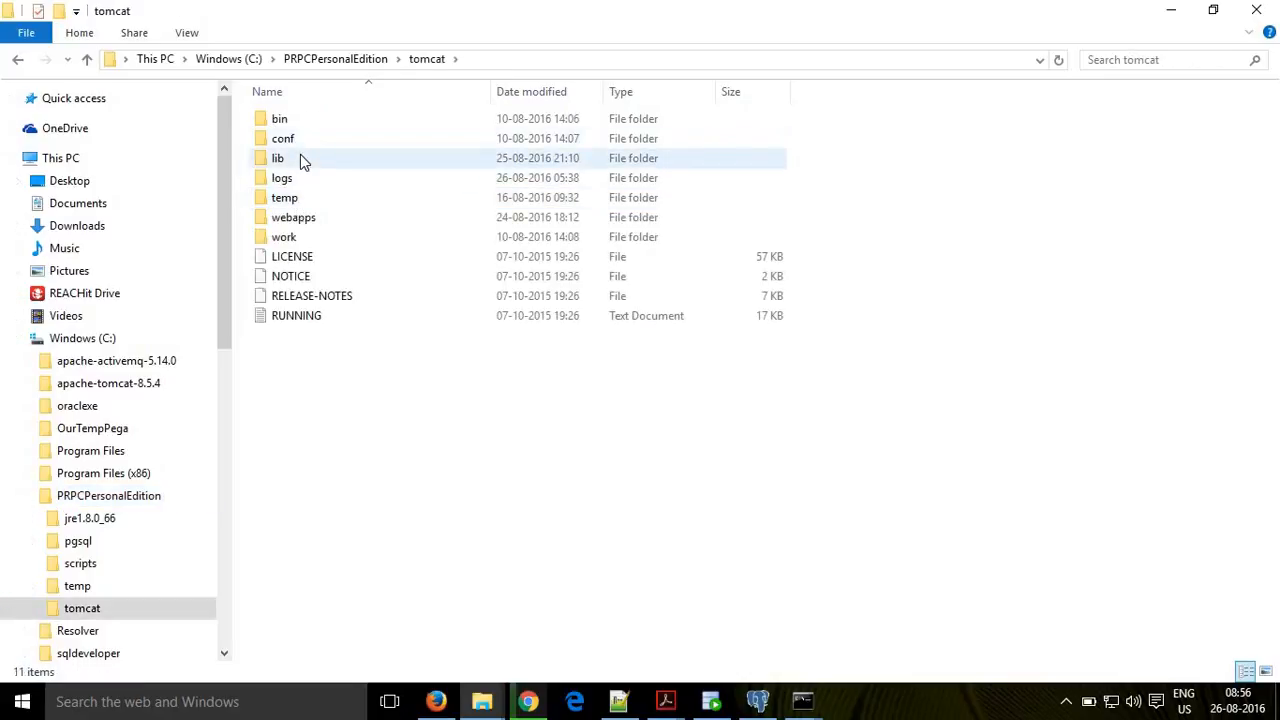
pyautogui.doubleClick(300, 160)
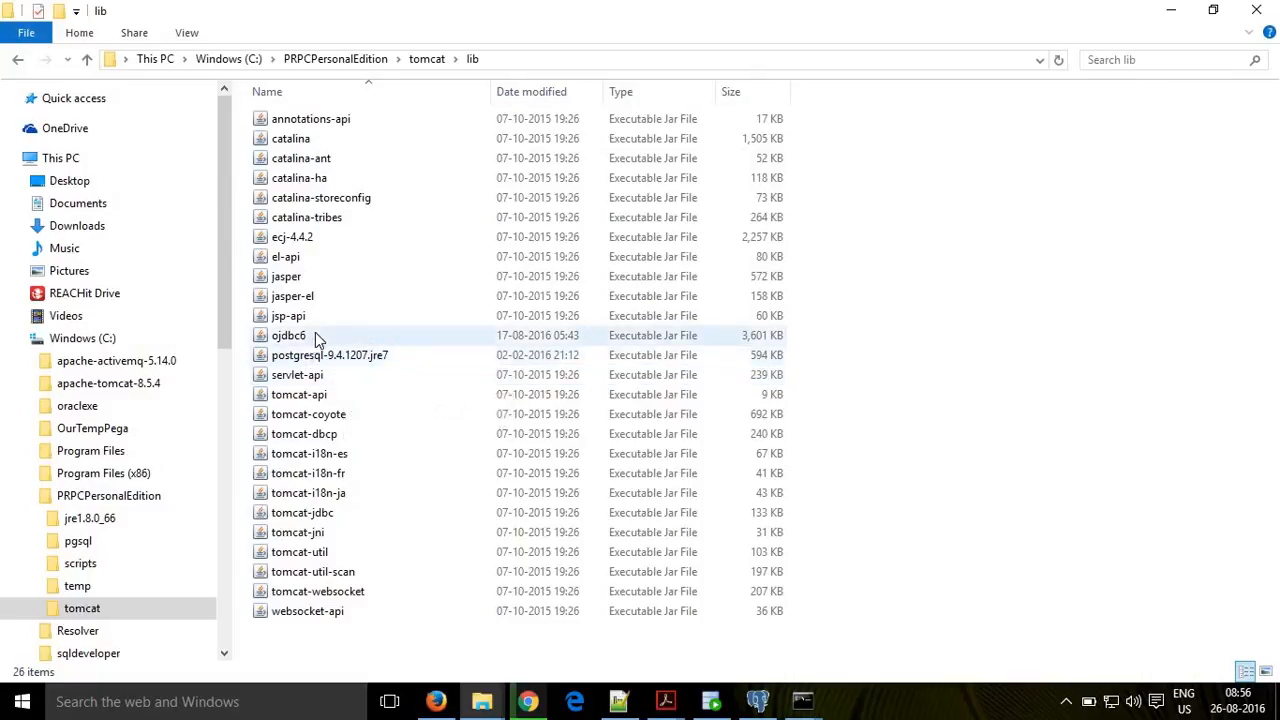
pyautogui.click(315, 335)
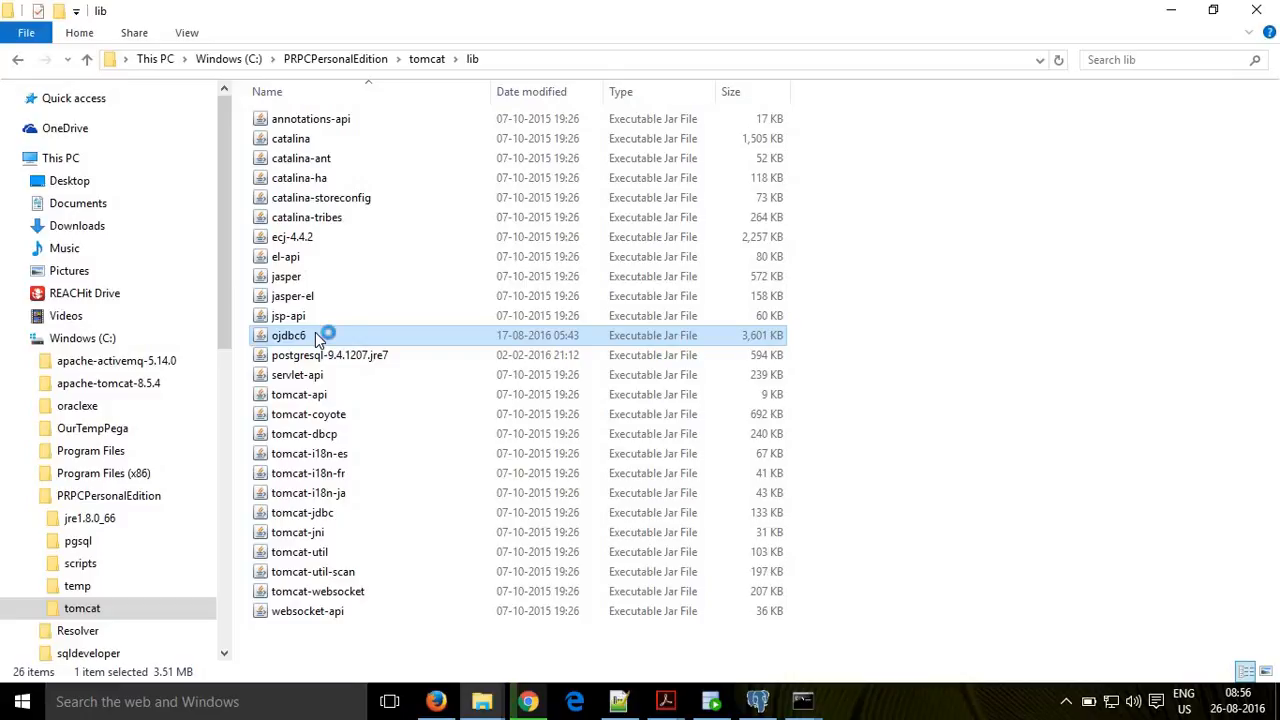
# - Open prconfig from tomcat's webapps\prweb\WEB-INF\classes folder in Notepad++
pyautogui.click(17, 60)
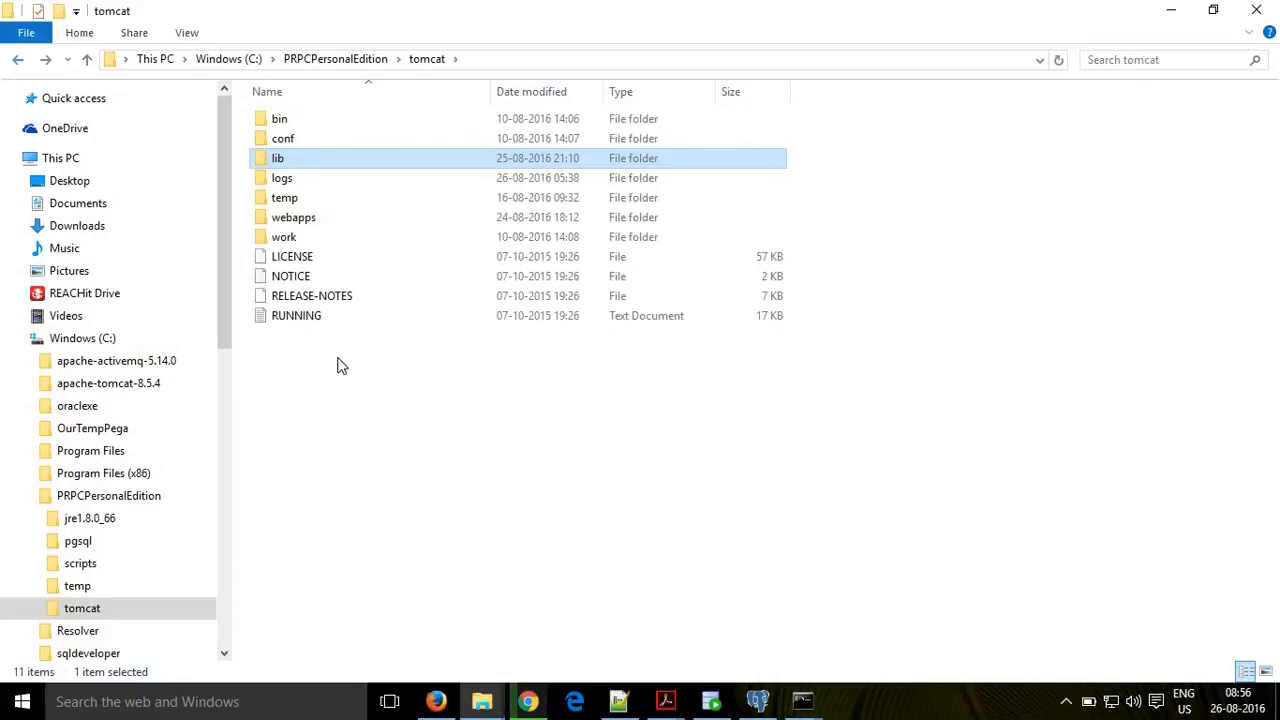
pyautogui.doubleClick(310, 220)
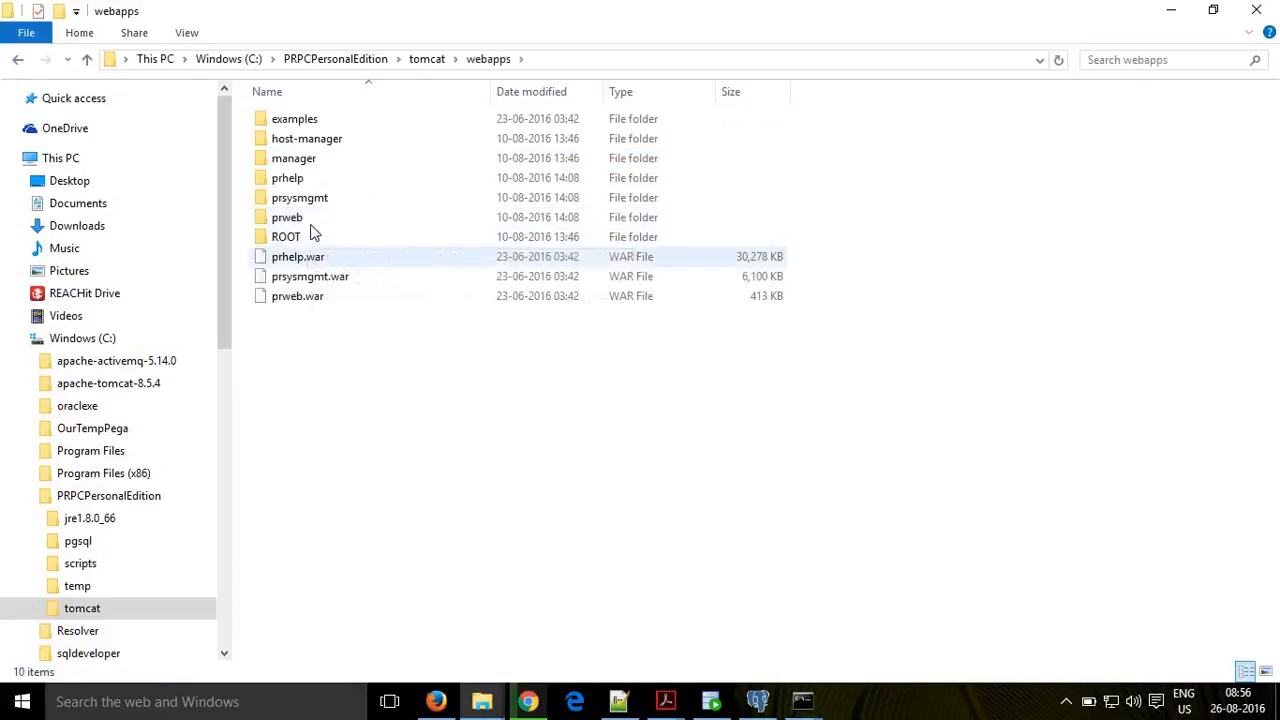
pyautogui.doubleClick(312, 224)
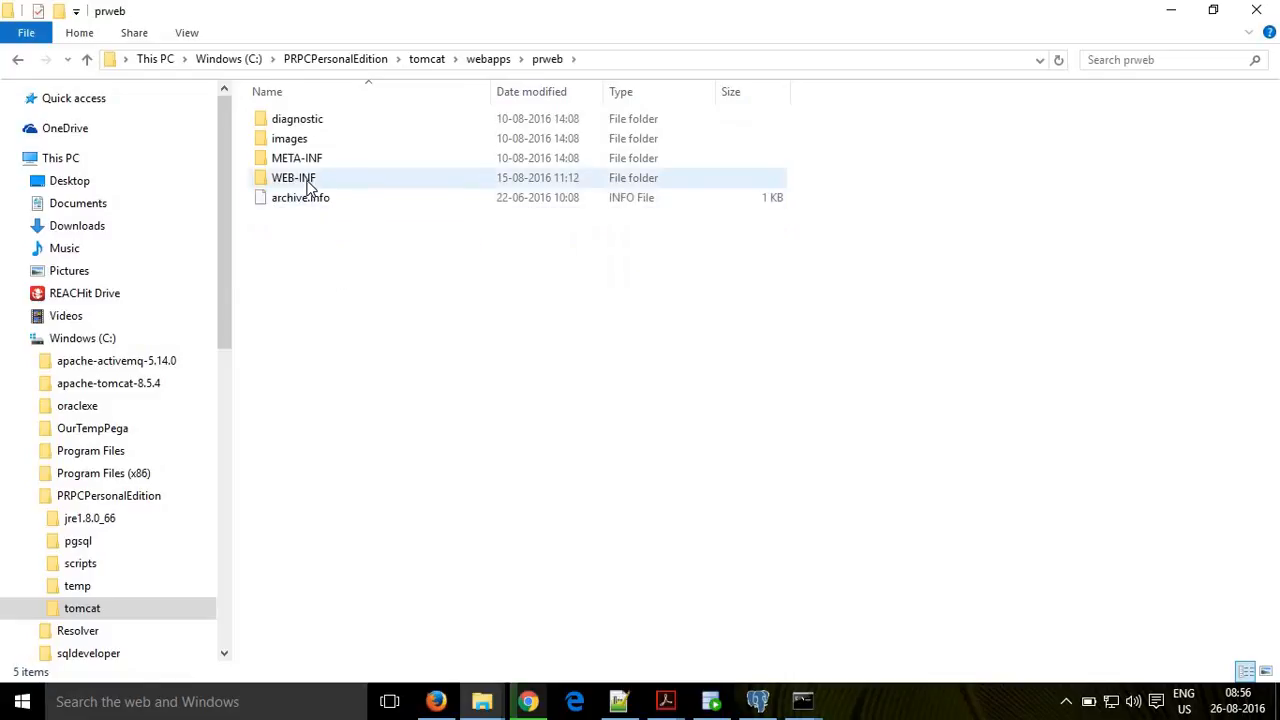
pyautogui.doubleClick(304, 177)
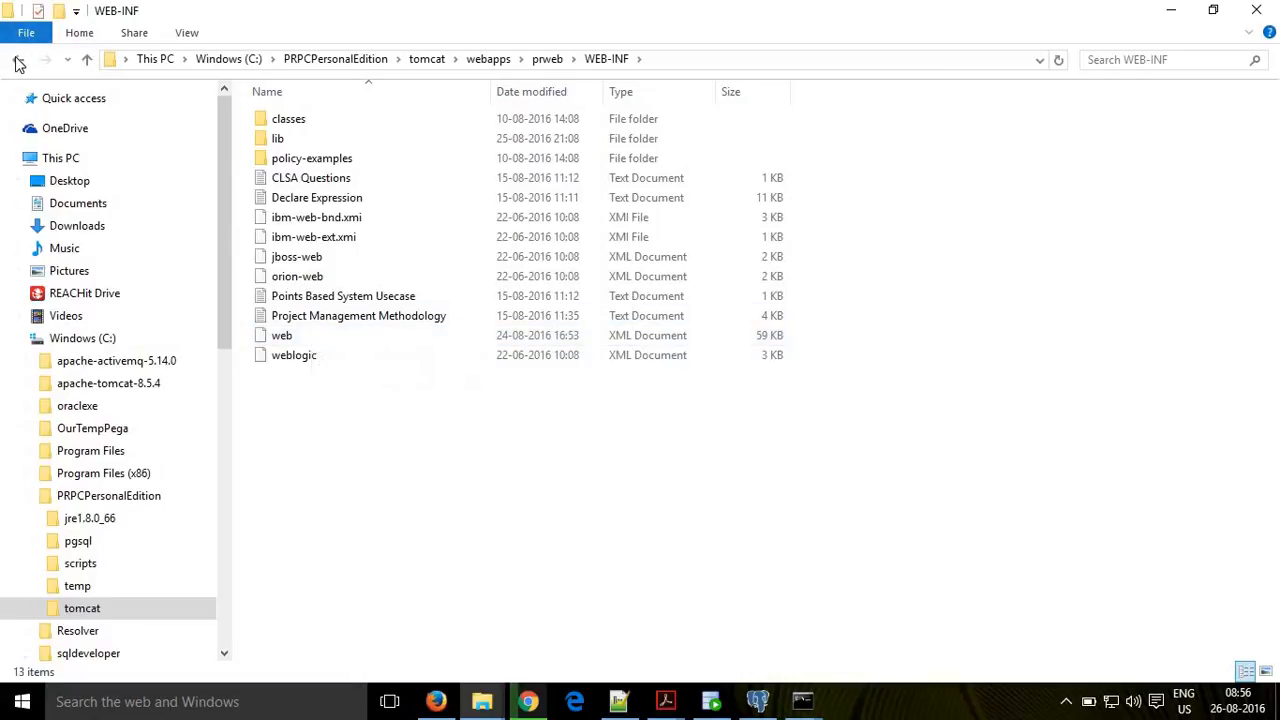
pyautogui.doubleClick(282, 120)
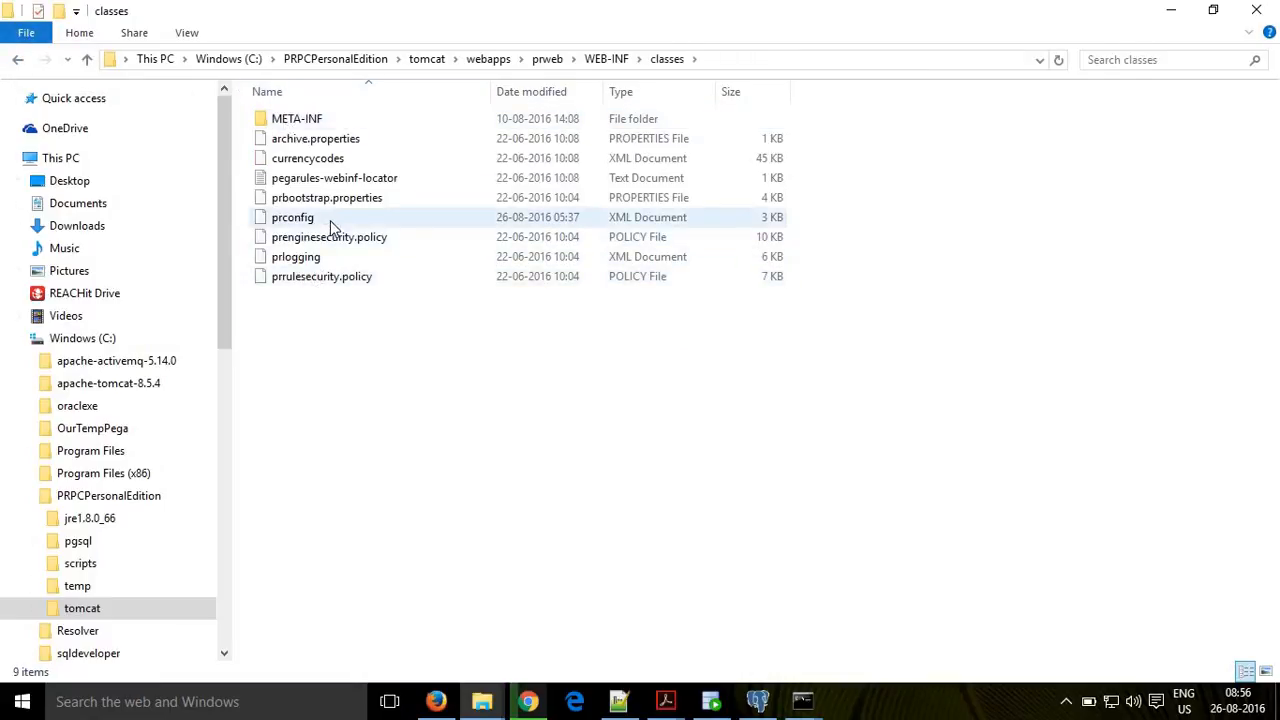
pyautogui.click(330, 220)
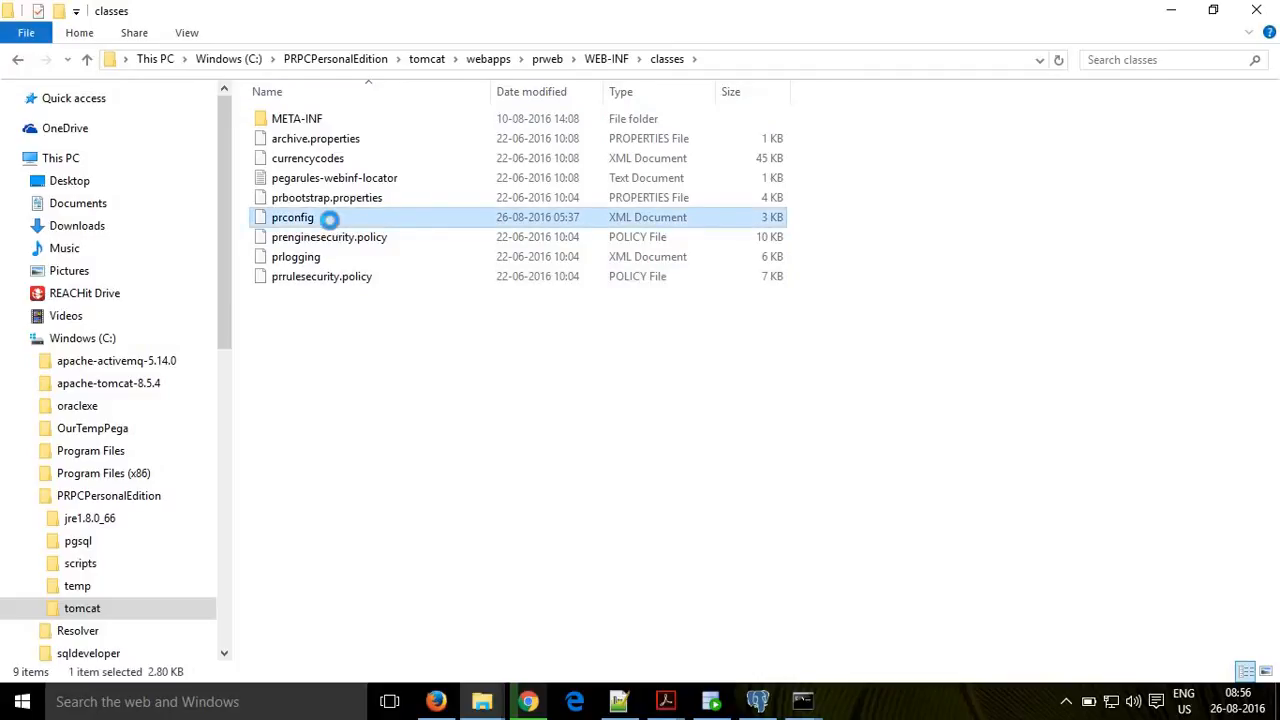
pyautogui.rightClick(330, 220)
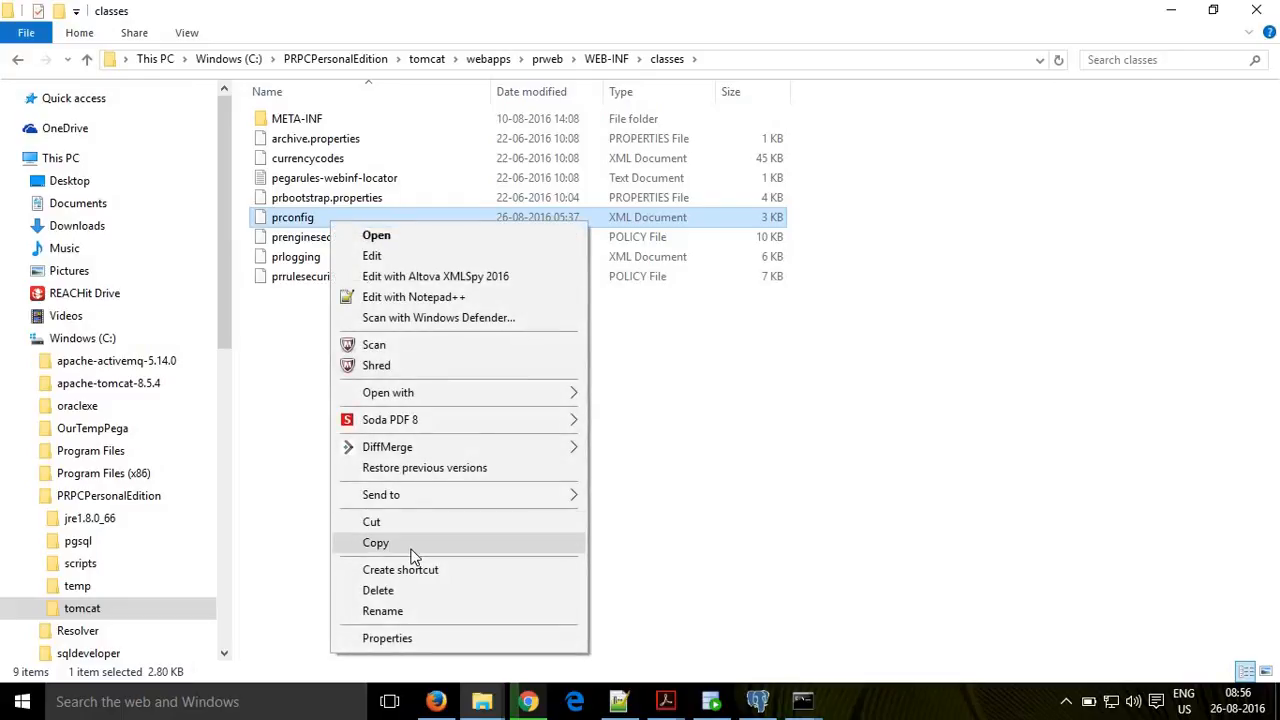
pyautogui.click(443, 299)
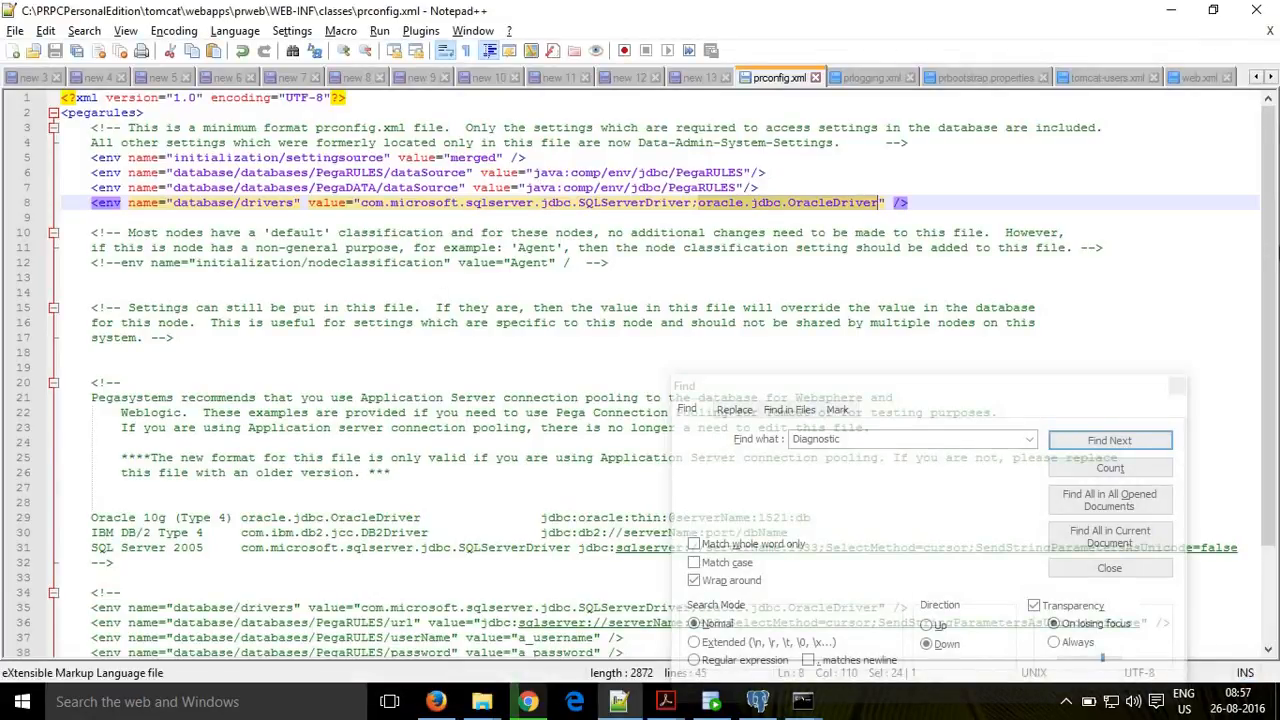
# - Close the Find dialog and highlight the database/drivers entry in the commented block near the end of prconfig.xml
pyautogui.moveTo(1272, 268); pyautogui.dragTo(1278, 376)
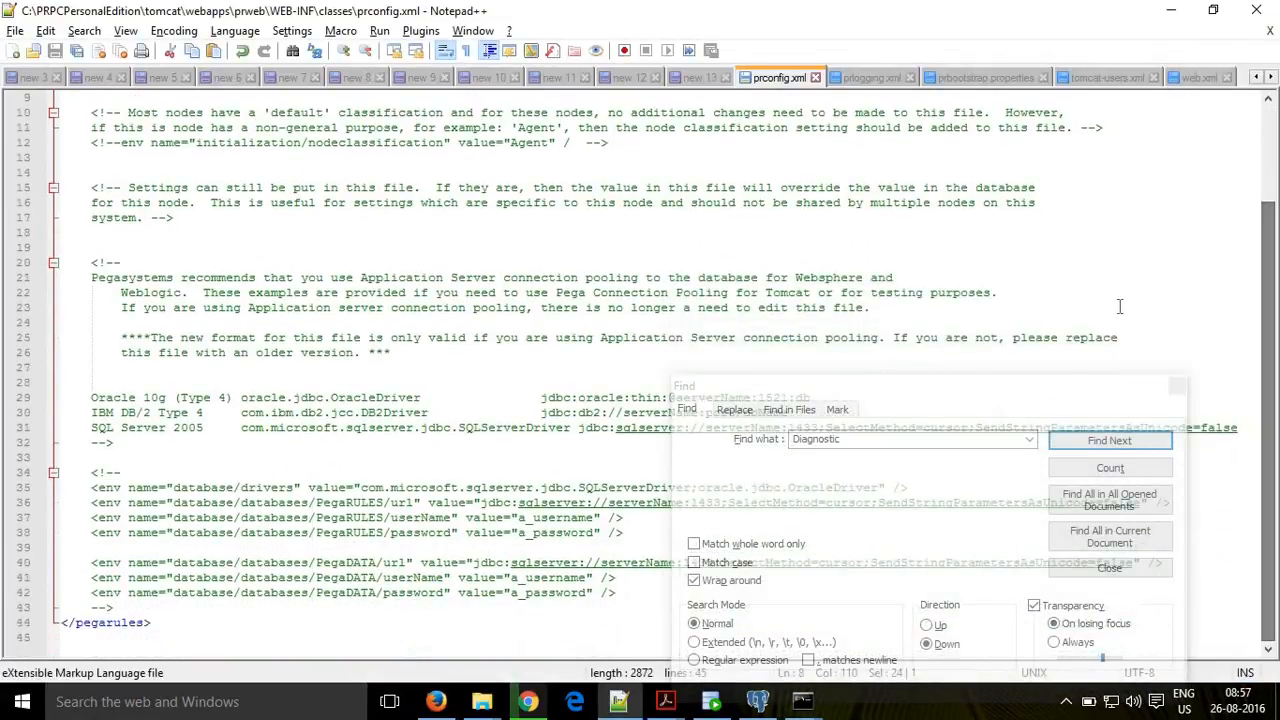
pyautogui.click(1179, 386)
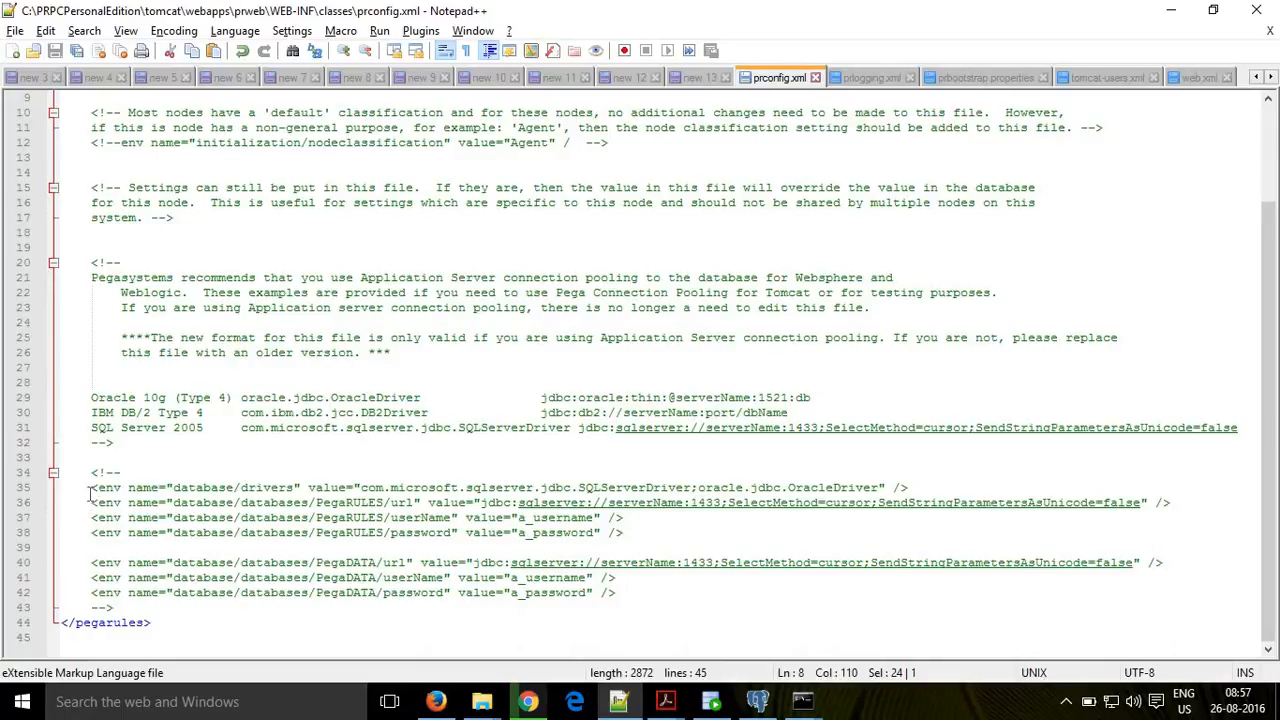
pyautogui.moveTo(91, 488); pyautogui.dragTo(924, 486)
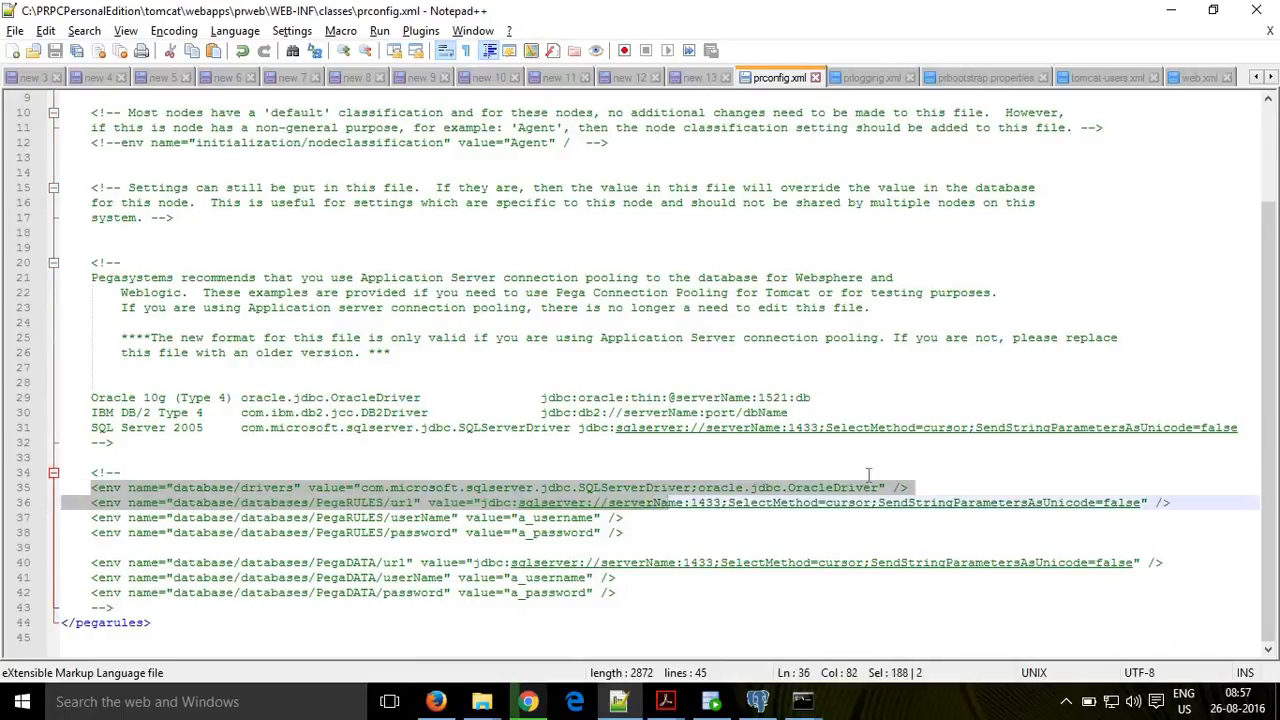
pyautogui.click(938, 484)
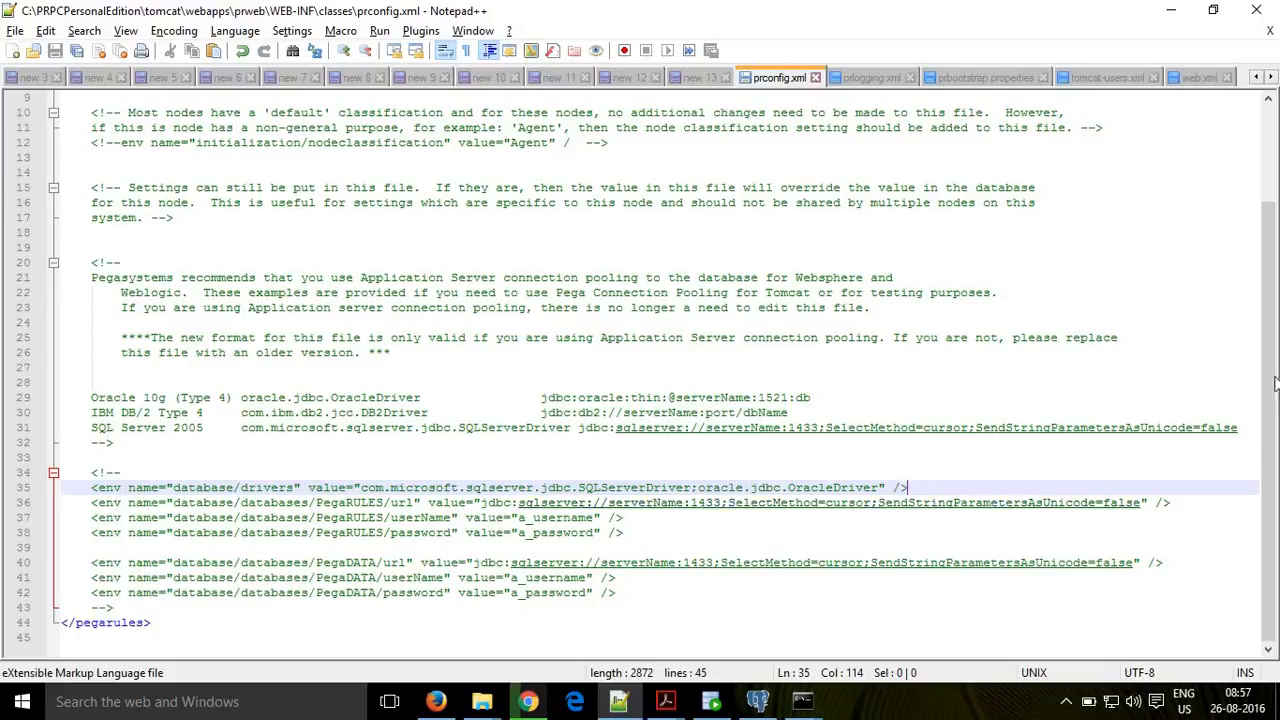
# - Examine the active PegaRULES and PegaDATA data source entries and the database/drivers entry at the start of prconfig.xml
pyautogui.scroll(3, 1275, 383)
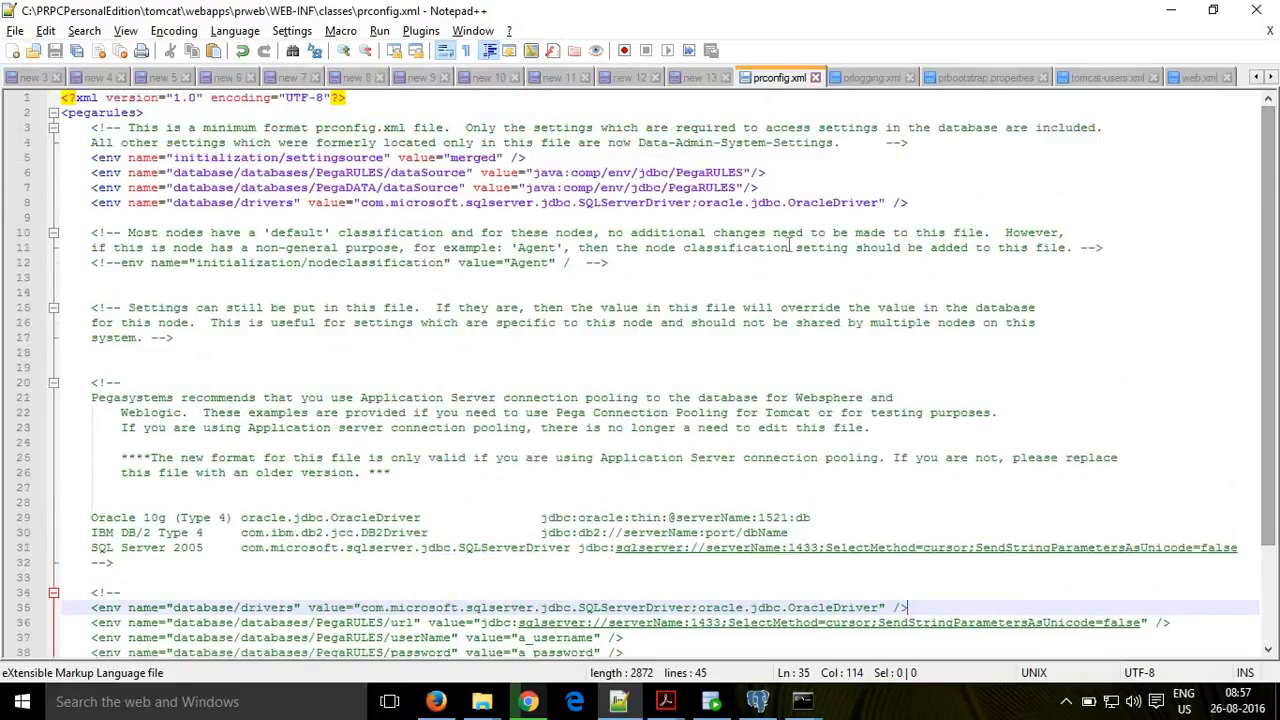
pyautogui.click(787, 202)
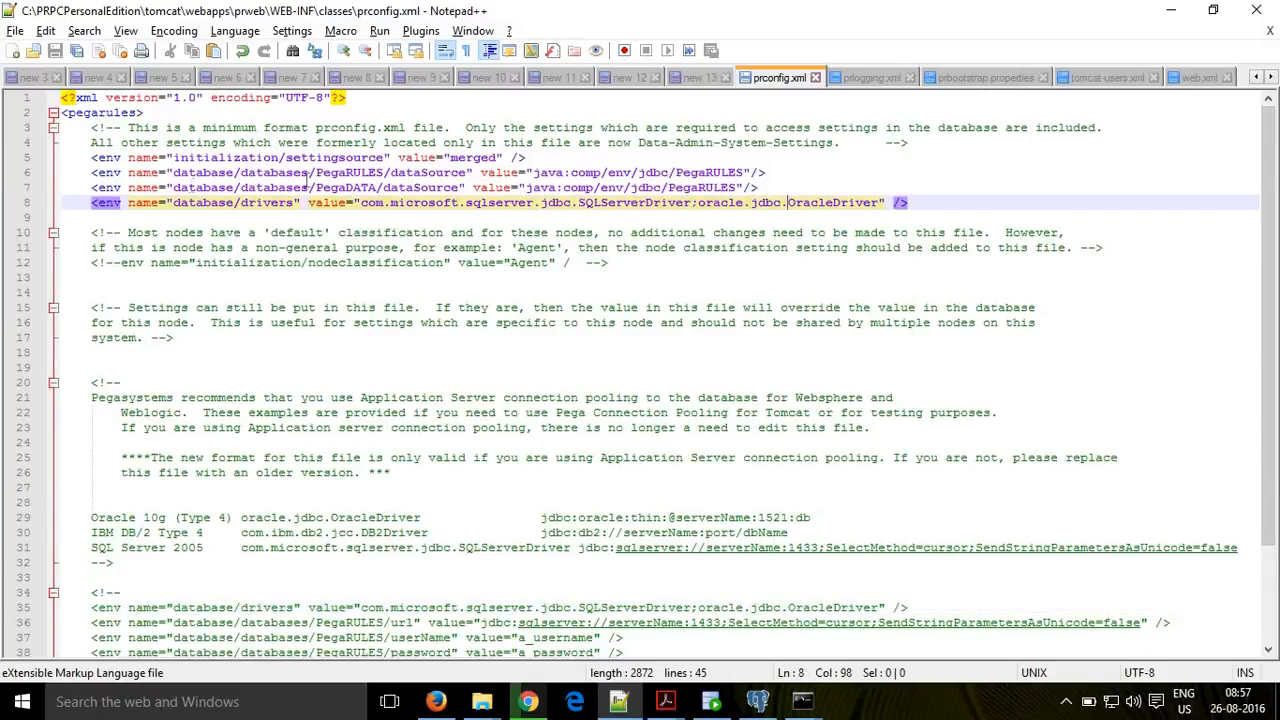
pyautogui.click(359, 172)
pyautogui.click(356, 188)
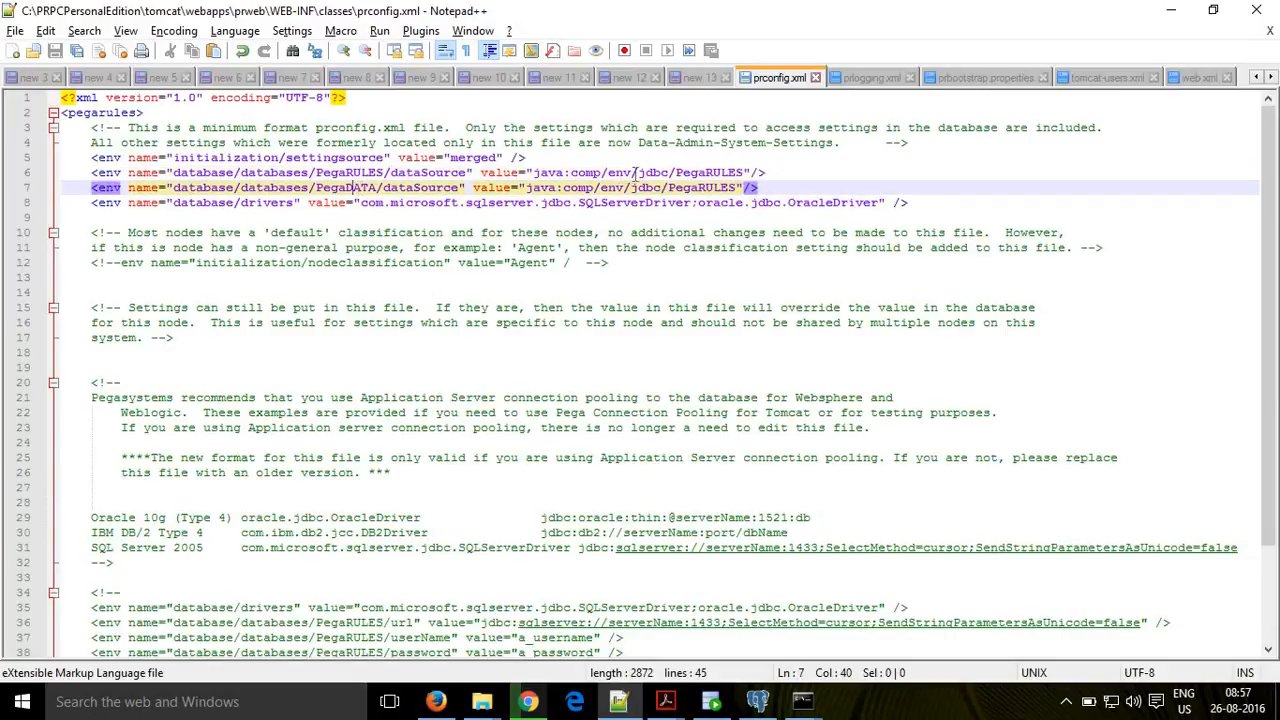
pyautogui.click(697, 202)
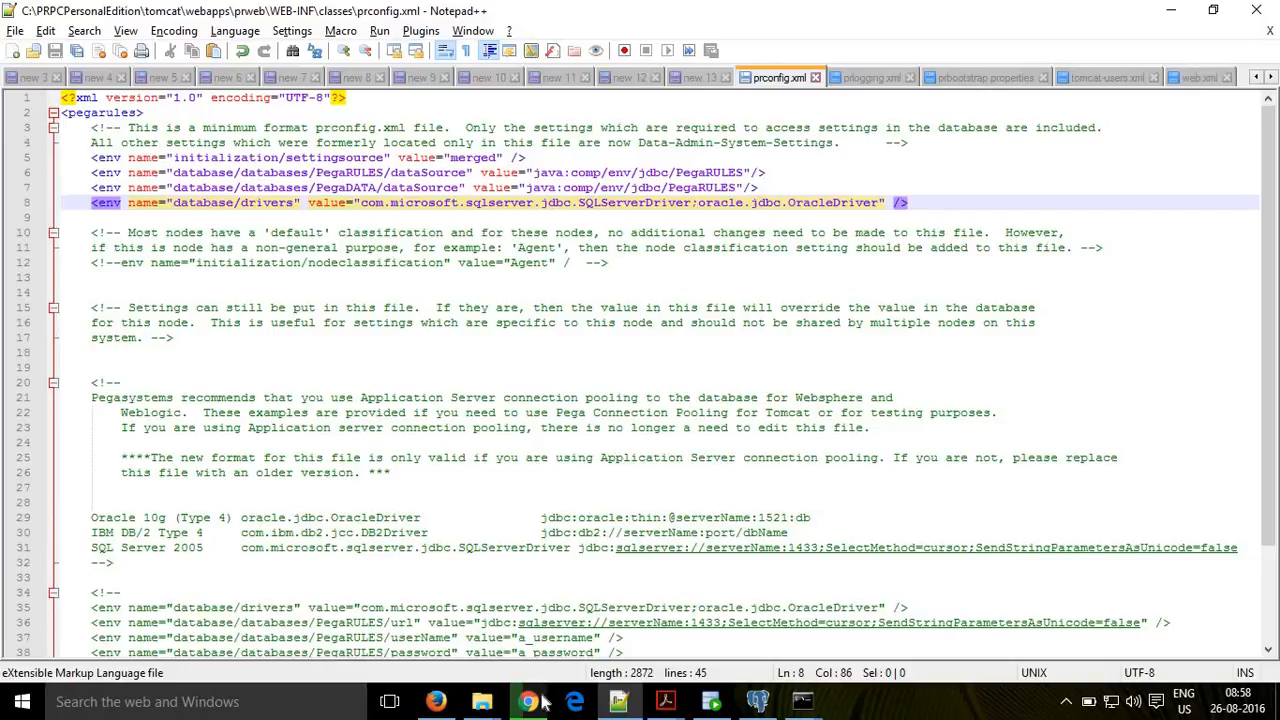
pyautogui.moveTo(540, 705)
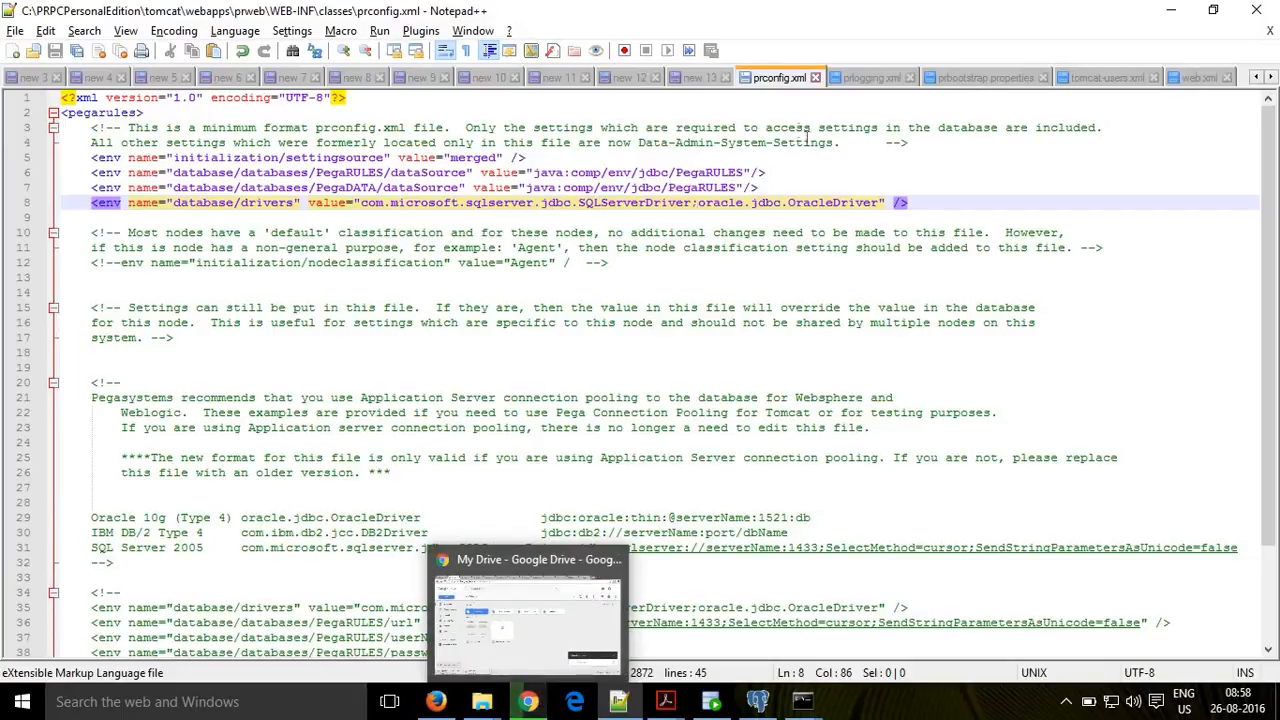
pyautogui.press('Down')
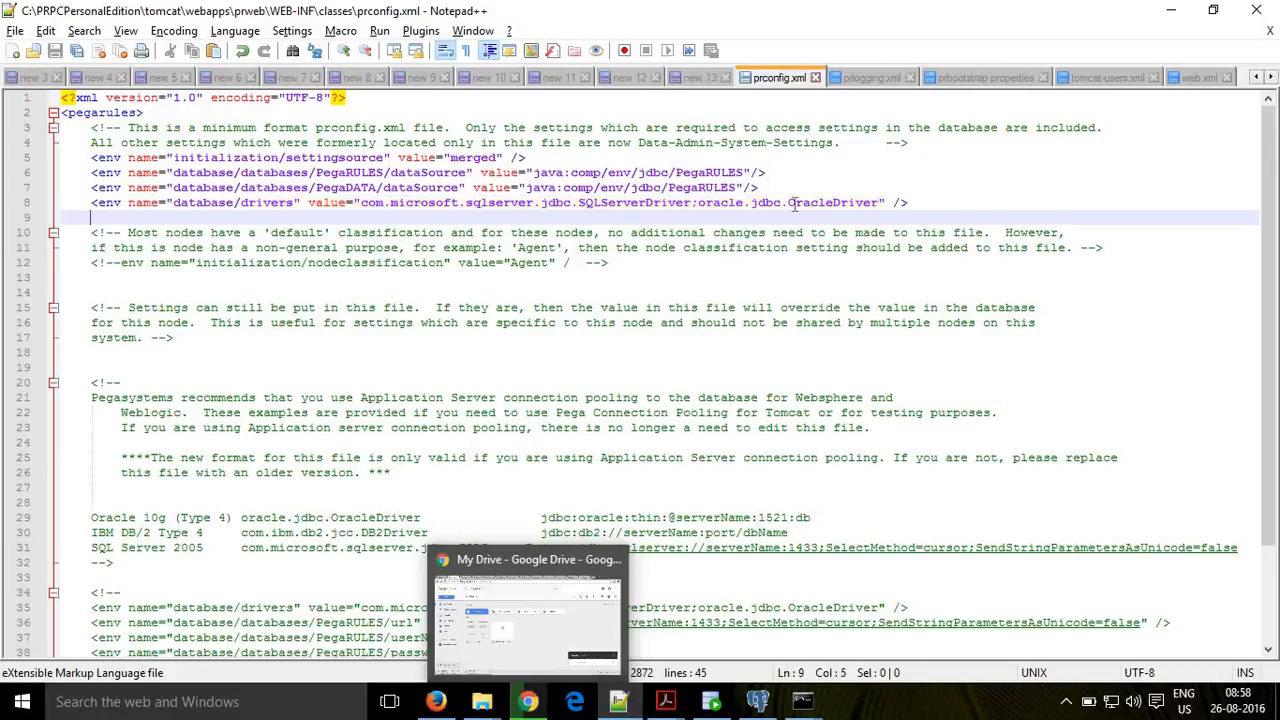
# - Compare the active database/drivers entry near the start of prconfig.xml with the same entry in its commented block, focusing on oracle.jdbc.OracleDriver
pyautogui.click(797, 205)
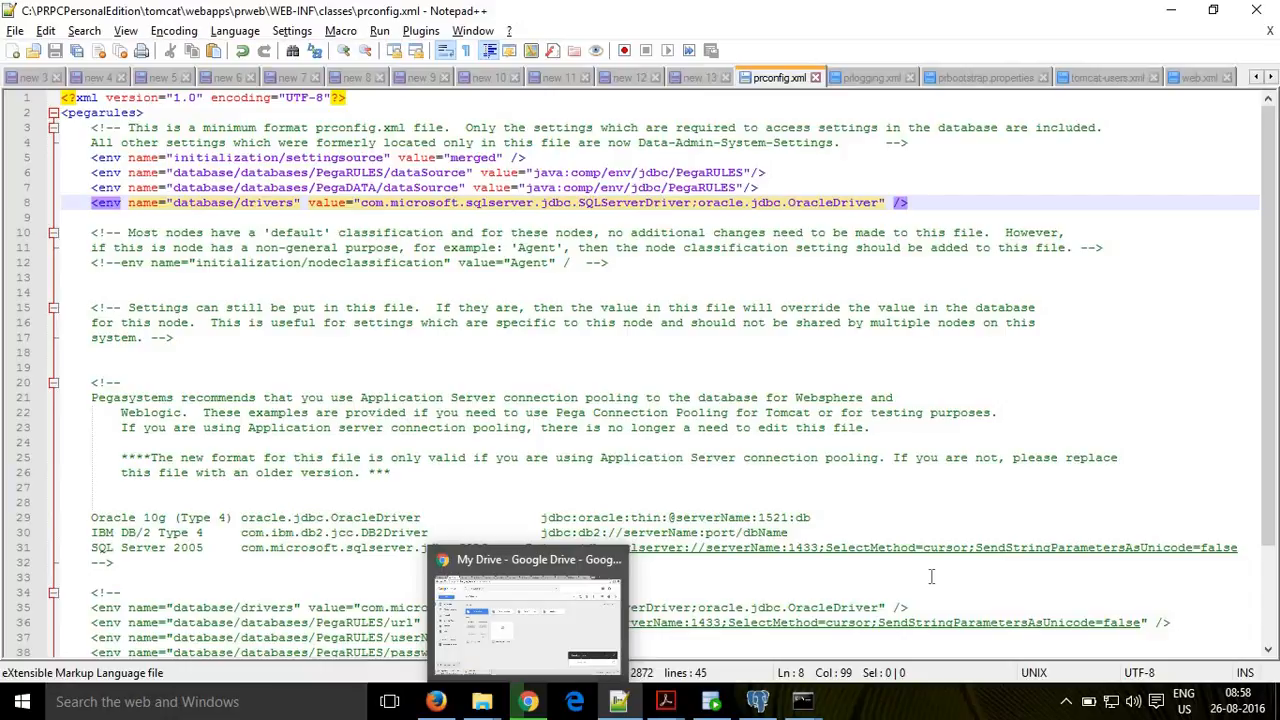
pyautogui.click(818, 501)
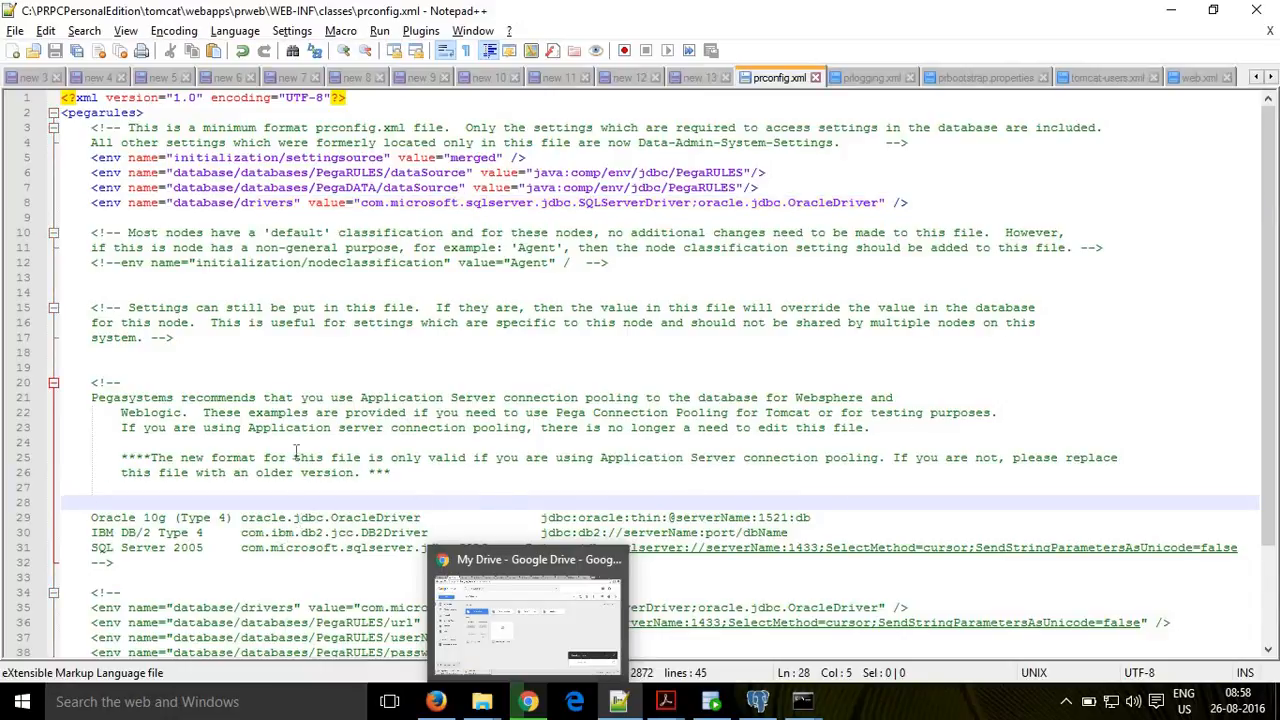
pyautogui.moveTo(158, 382); pyautogui.dragTo(78, 382)
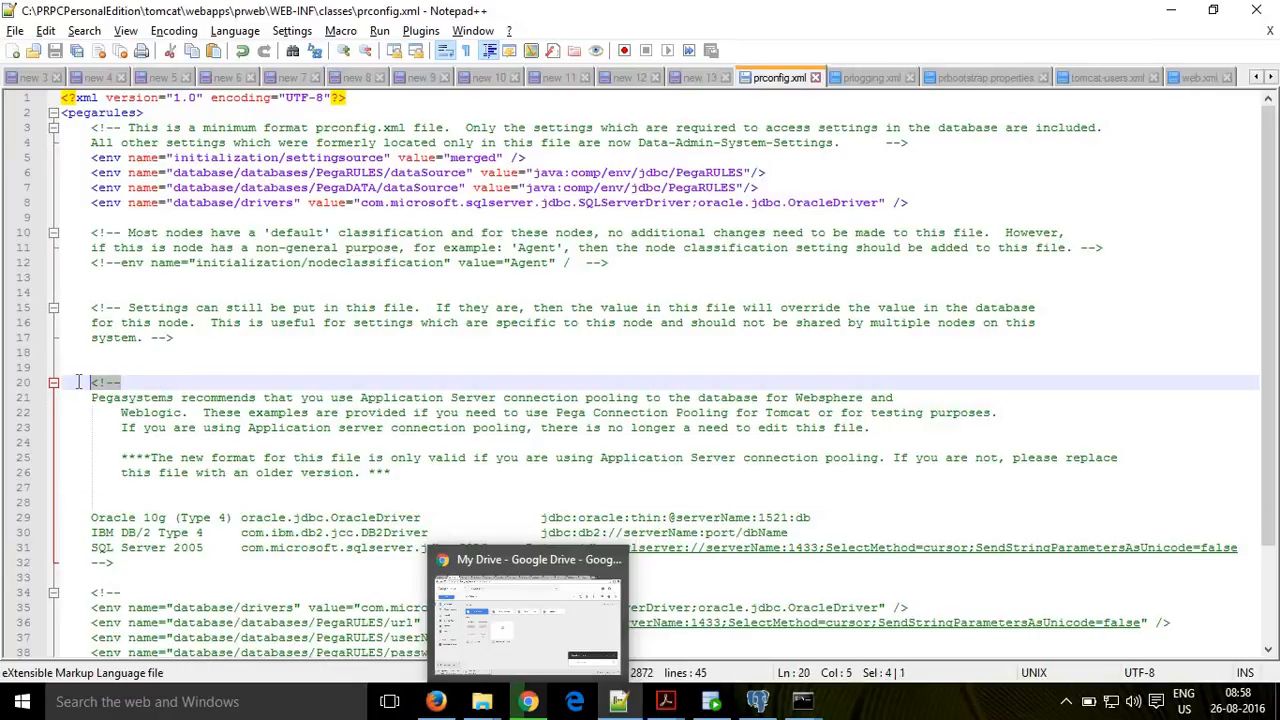
pyautogui.click(742, 202)
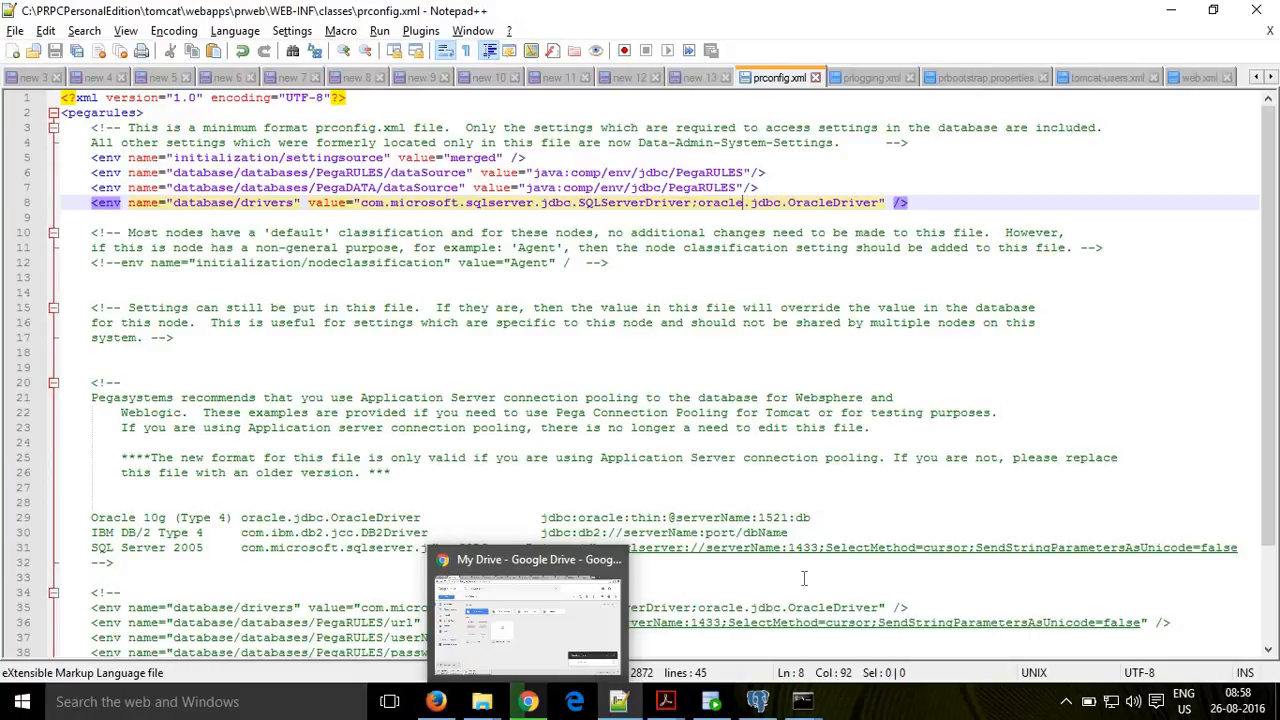
pyautogui.click(790, 203)
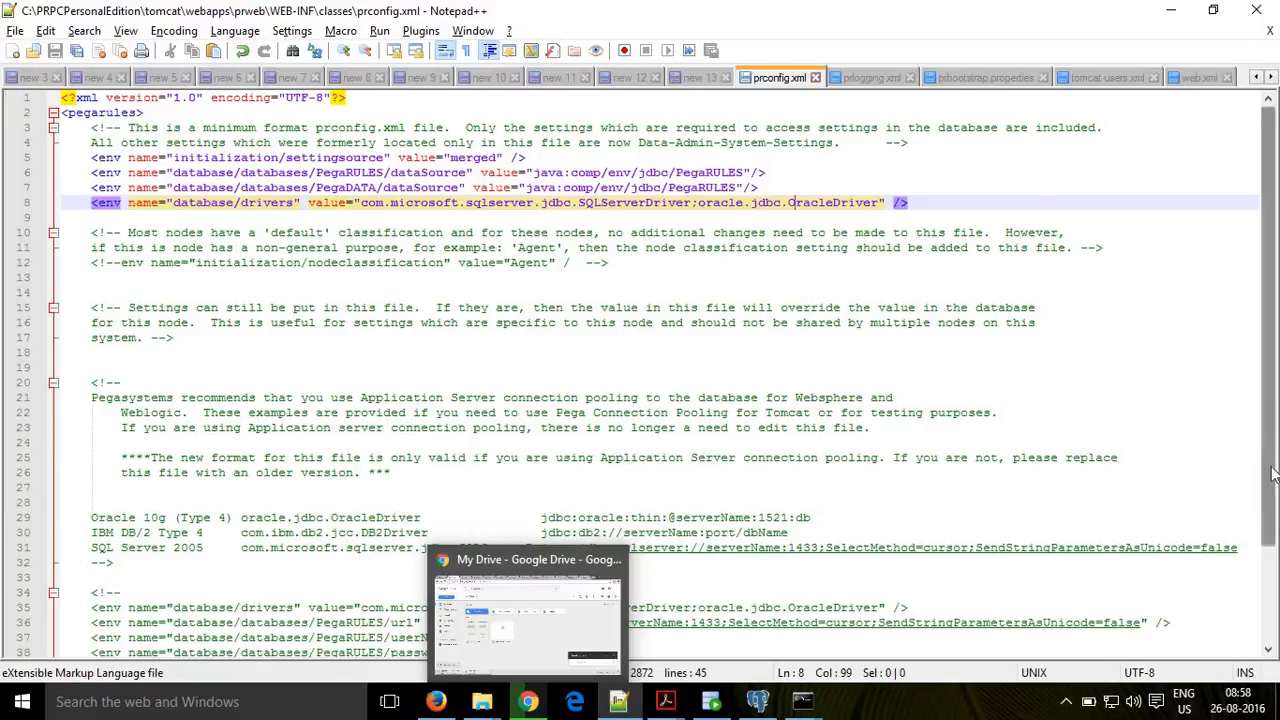
pyautogui.scroll(-3, 1273, 474)
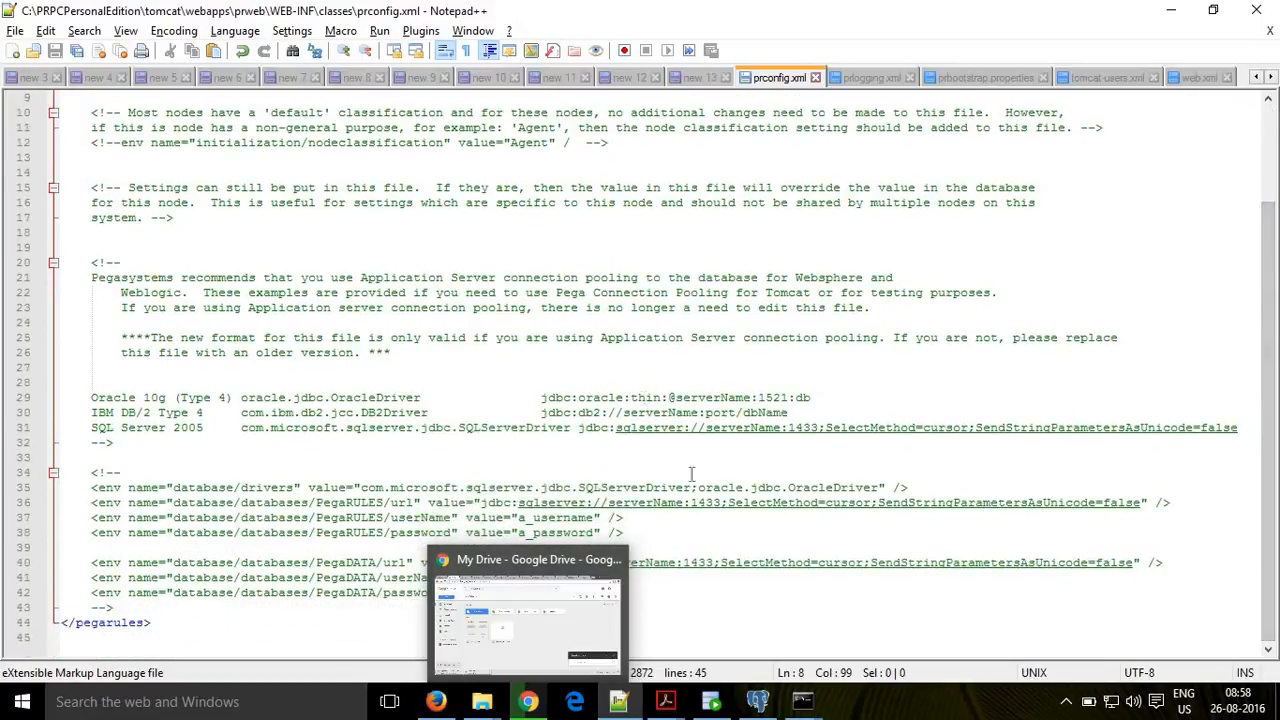
pyautogui.click(693, 487)
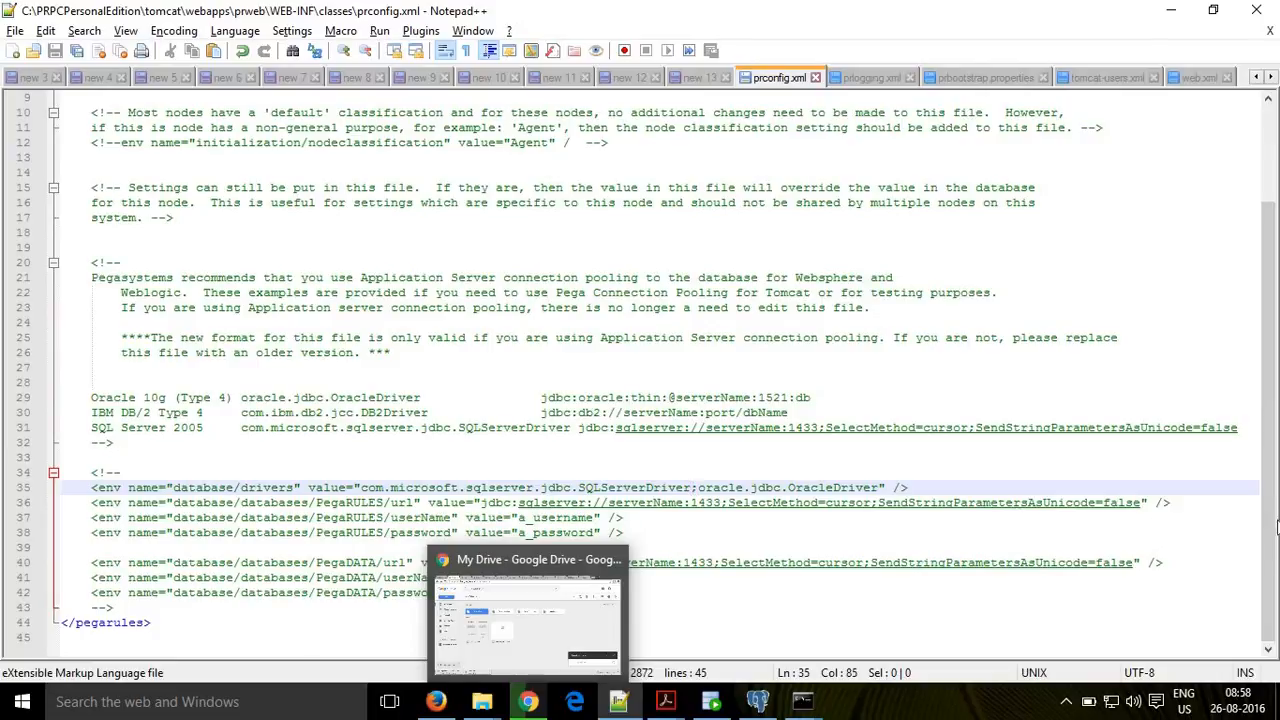
pyautogui.moveTo(1274, 470); pyautogui.dragTo(1274, 365)
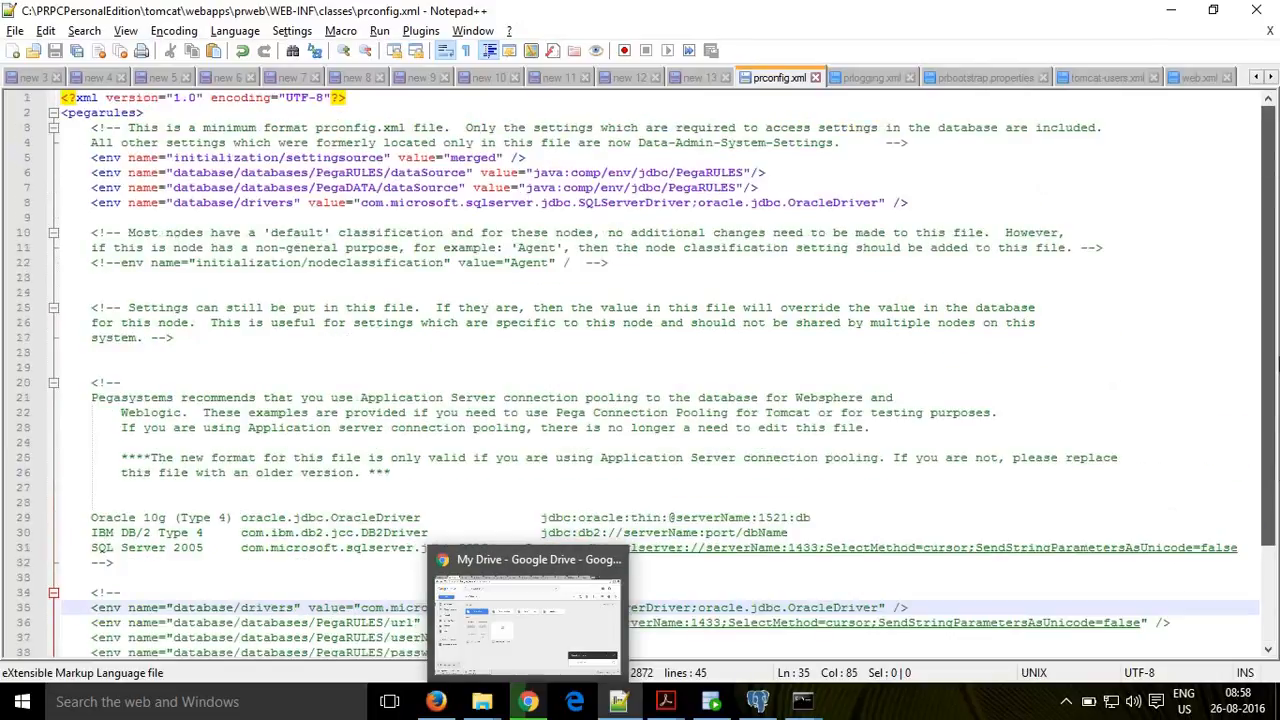
pyautogui.click(810, 203)
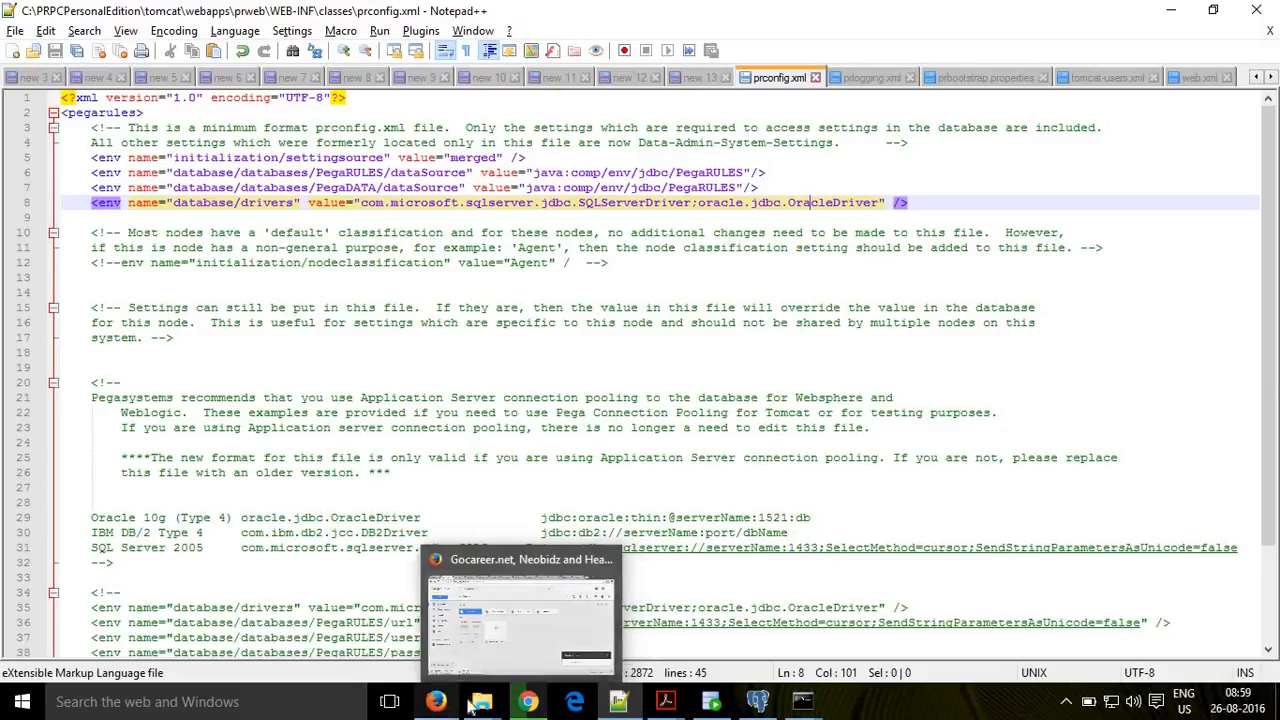
# - Switch to Pega Designer Studio in Chrome and open the list of Database instances from the SysAdmin records
pyautogui.moveTo(519, 642)
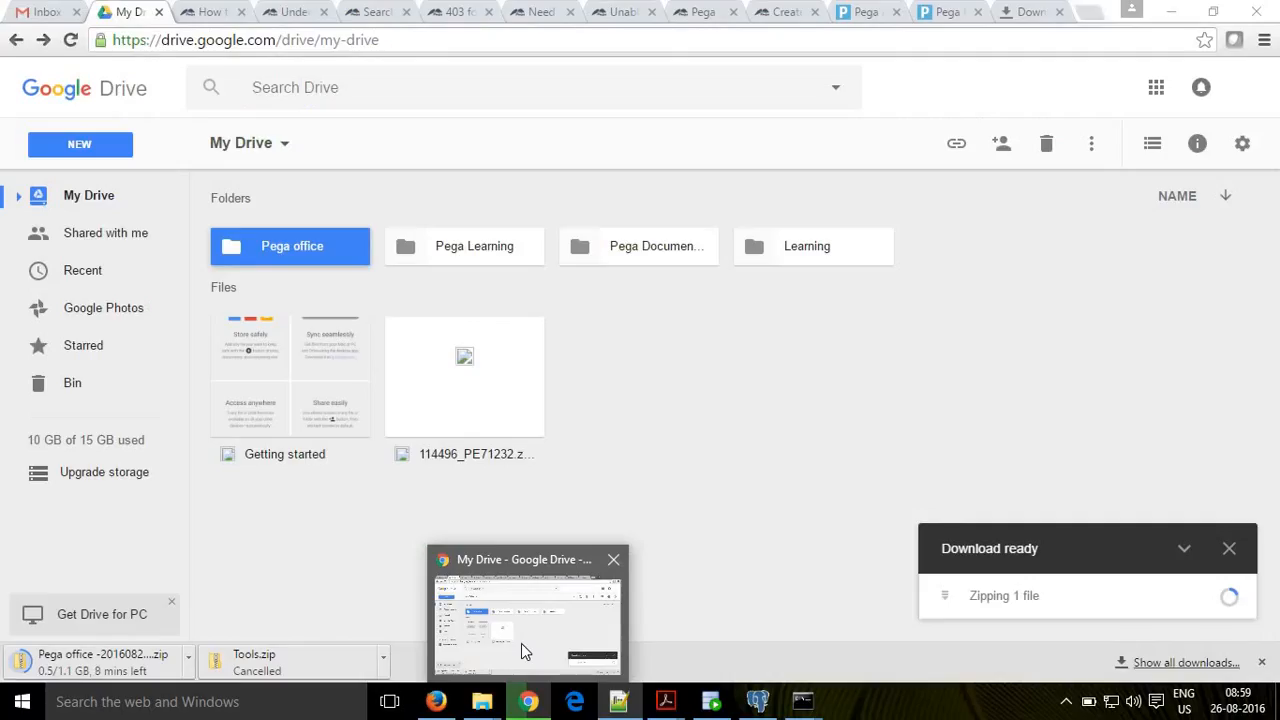
pyautogui.click(588, 590)
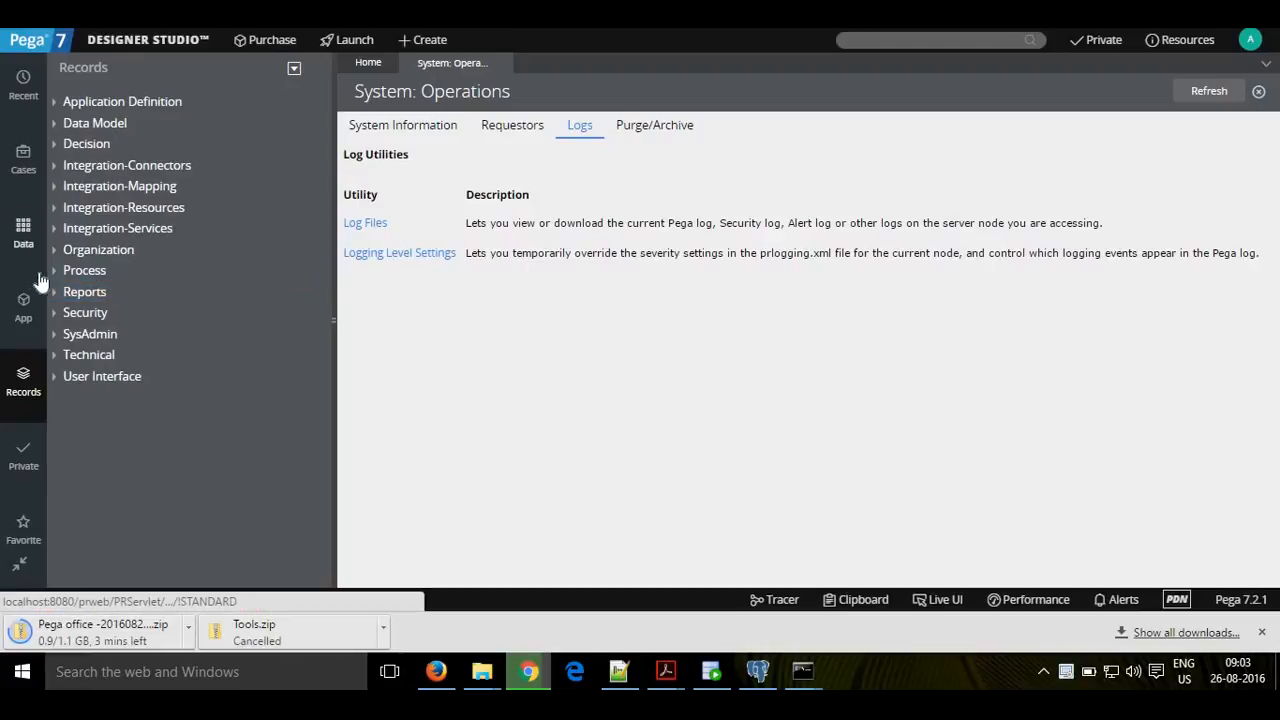
pyautogui.click(53, 335)
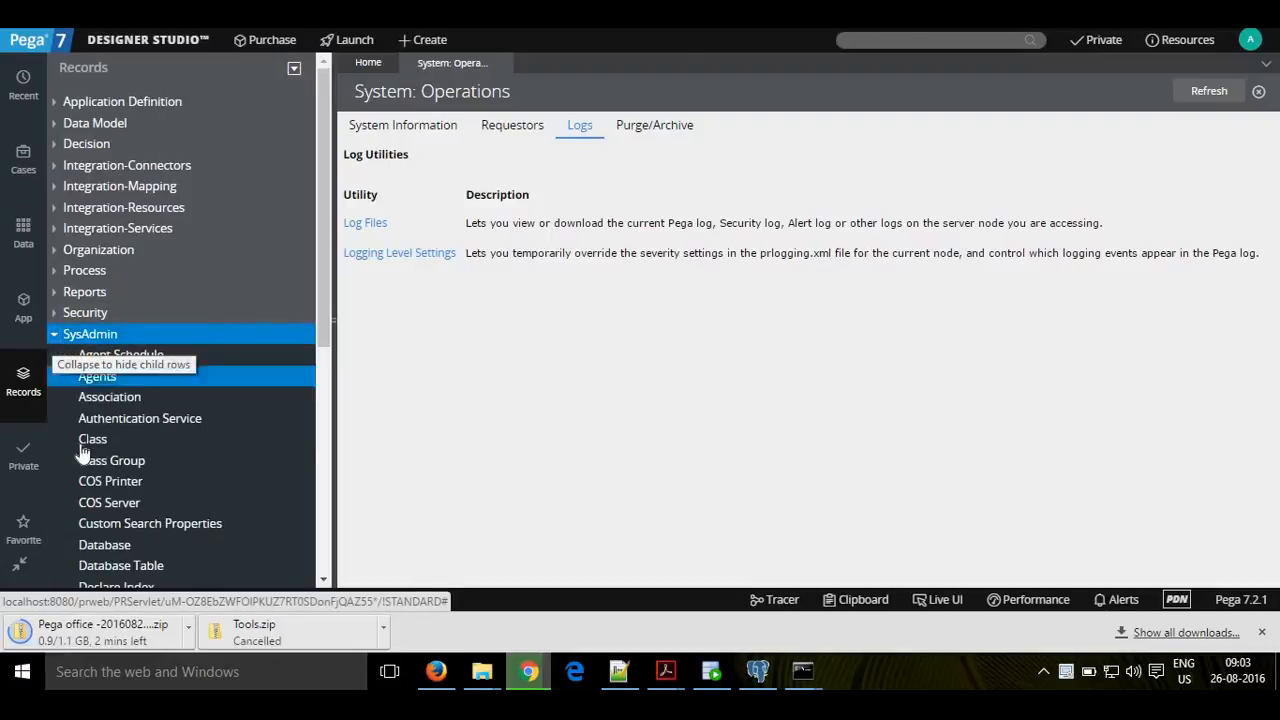
pyautogui.moveTo(322, 330); pyautogui.dragTo(325, 384)
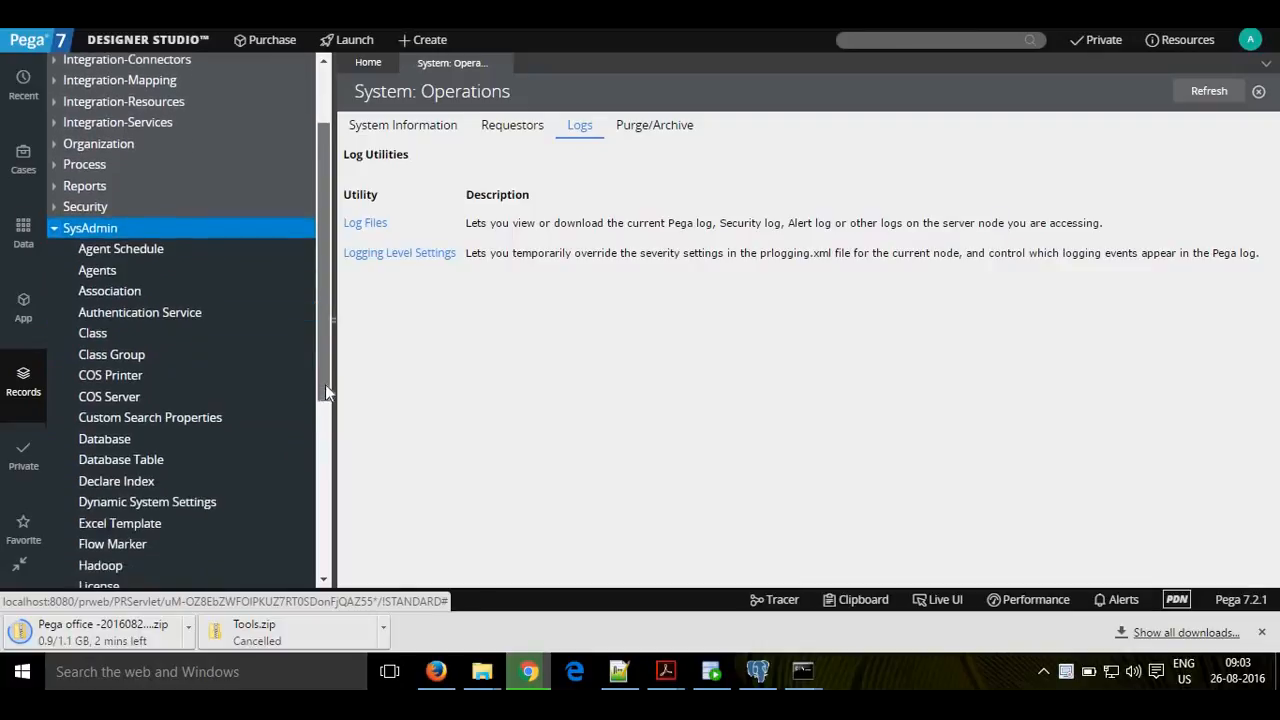
pyautogui.click(137, 443)
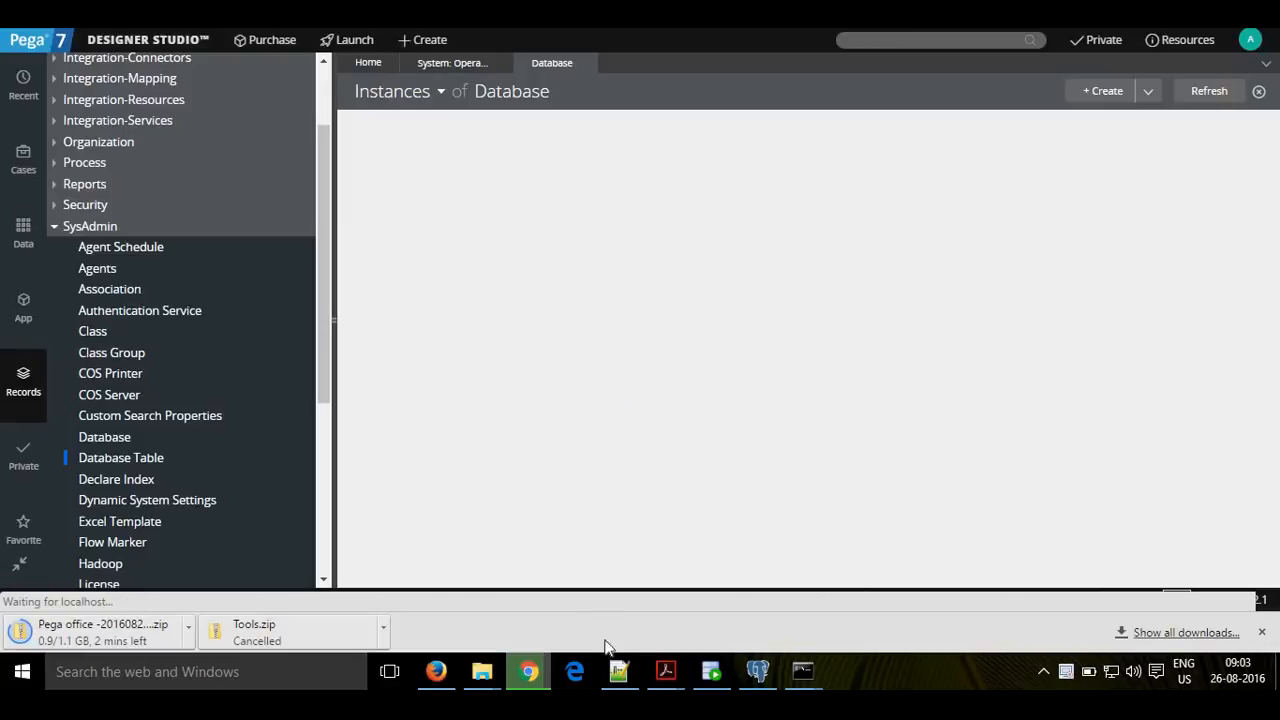
# - Switch to Notepad++ to recheck the database/drivers entry in prconfig.xml, and return to the Database instances in Designer Studio
pyautogui.click(617, 676)
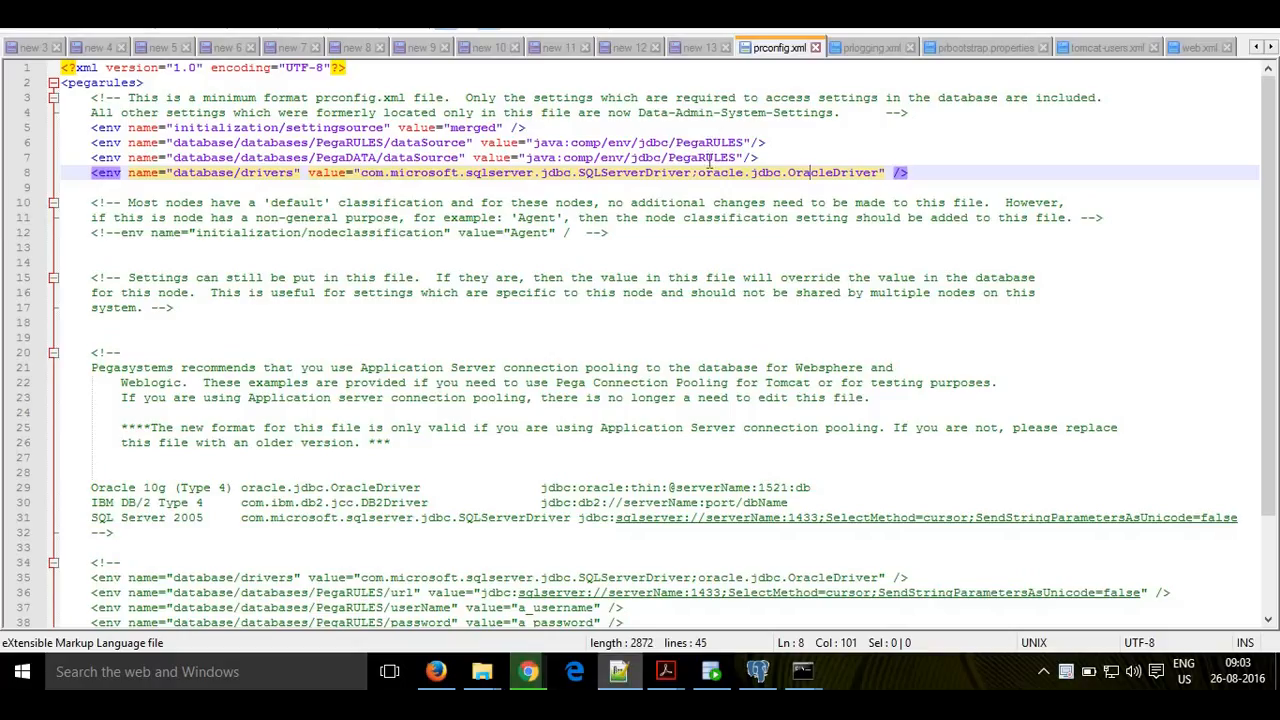
pyautogui.click(708, 173)
pyautogui.hotkey('alt', 'Tab')
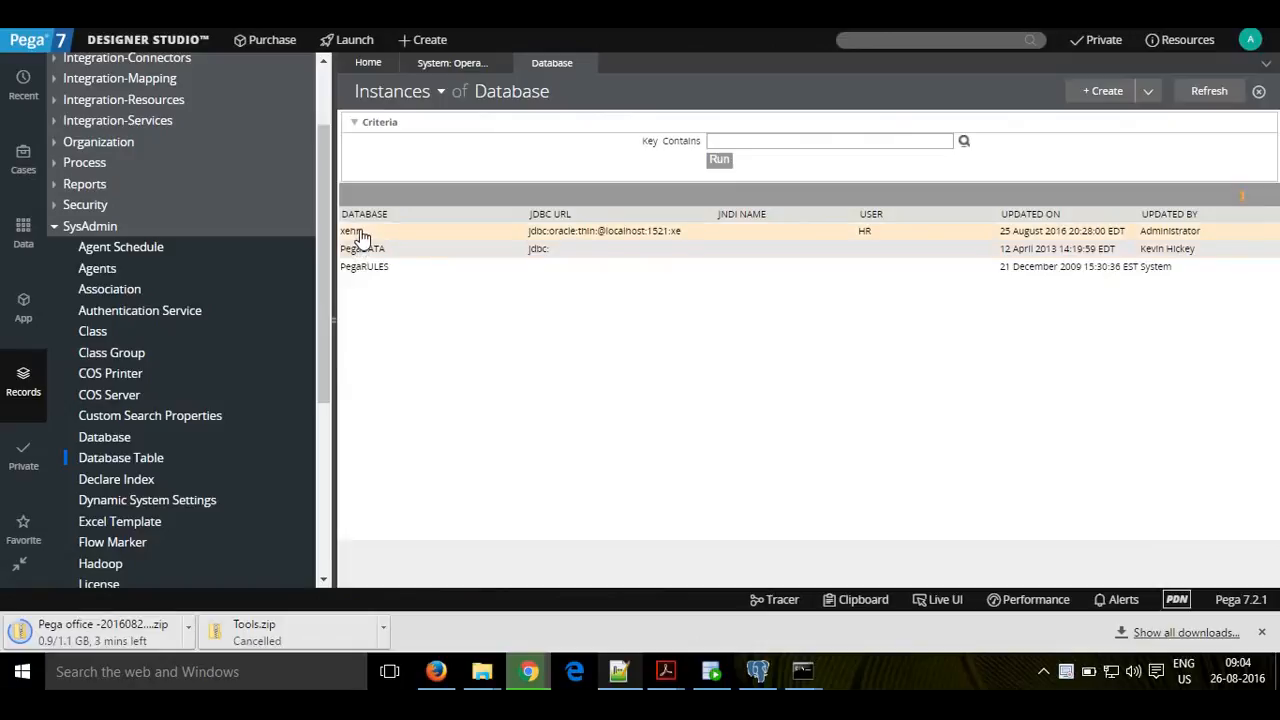
# - Open the xehr database record and choose "use JDBC URL listed below" as its way to connect
pyautogui.click(567, 238)
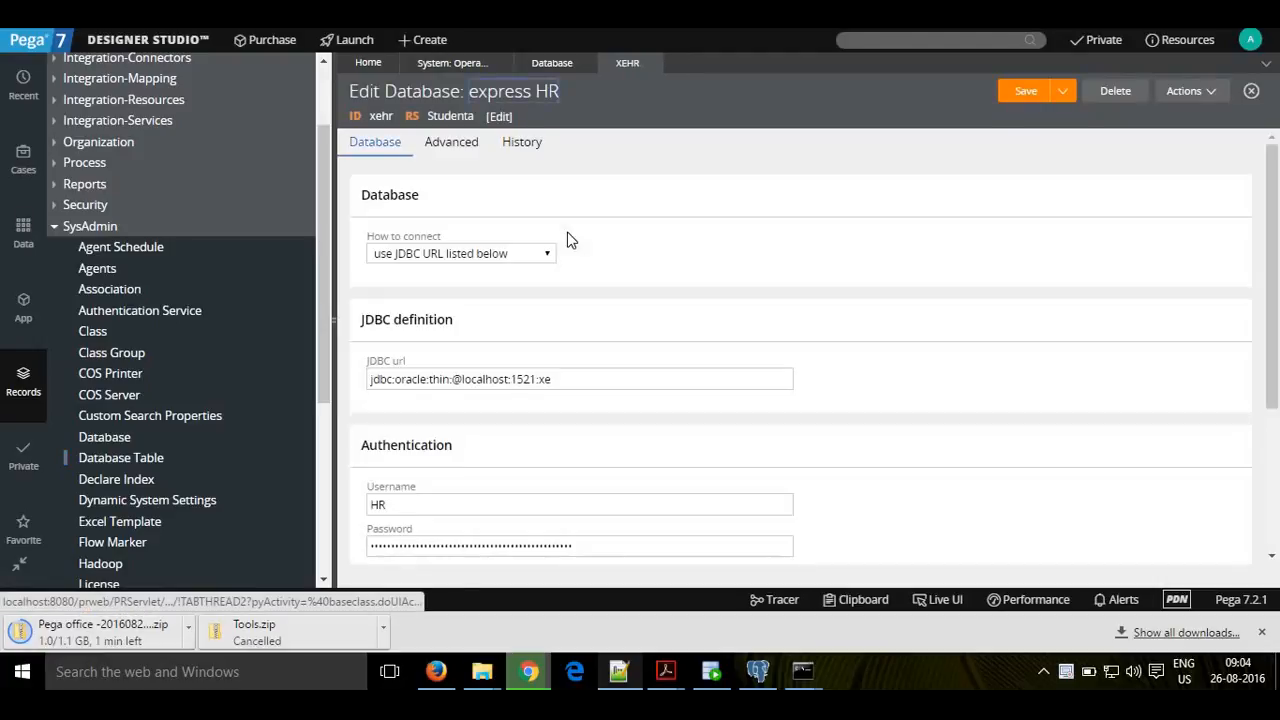
pyautogui.scroll(-1, 1276, 425)
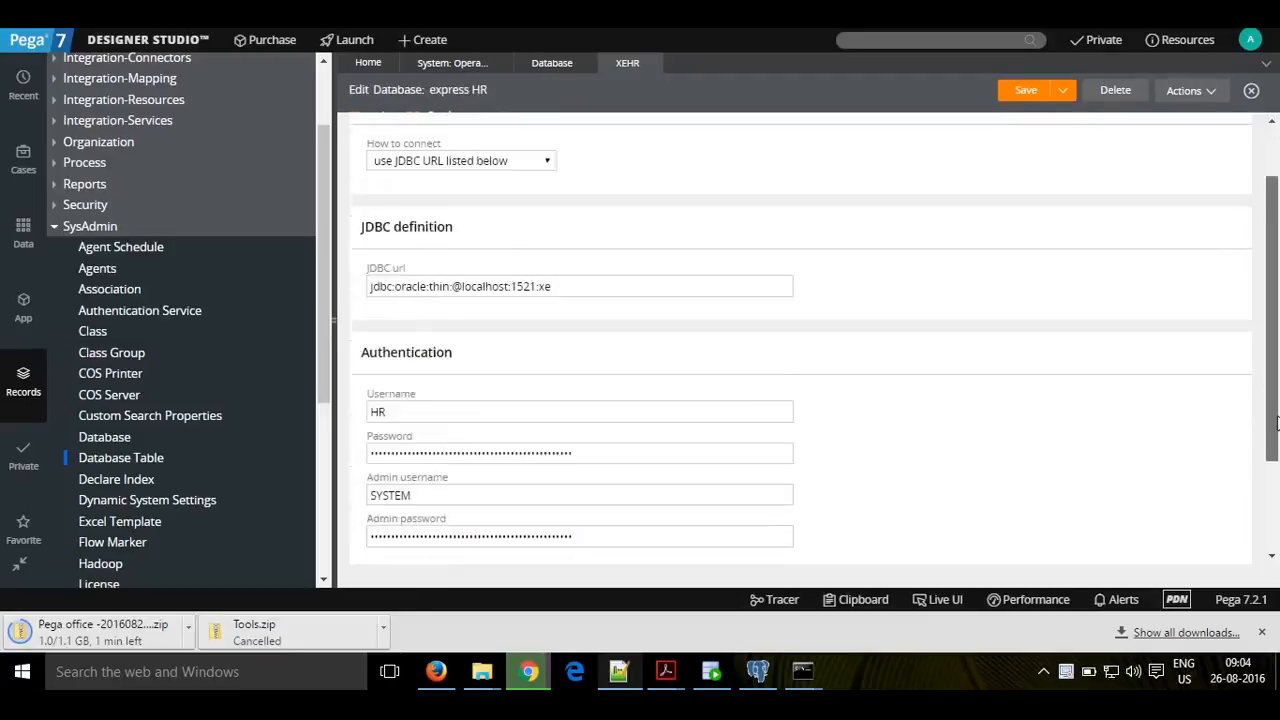
pyautogui.moveTo(1277, 423); pyautogui.dragTo(1141, 346)
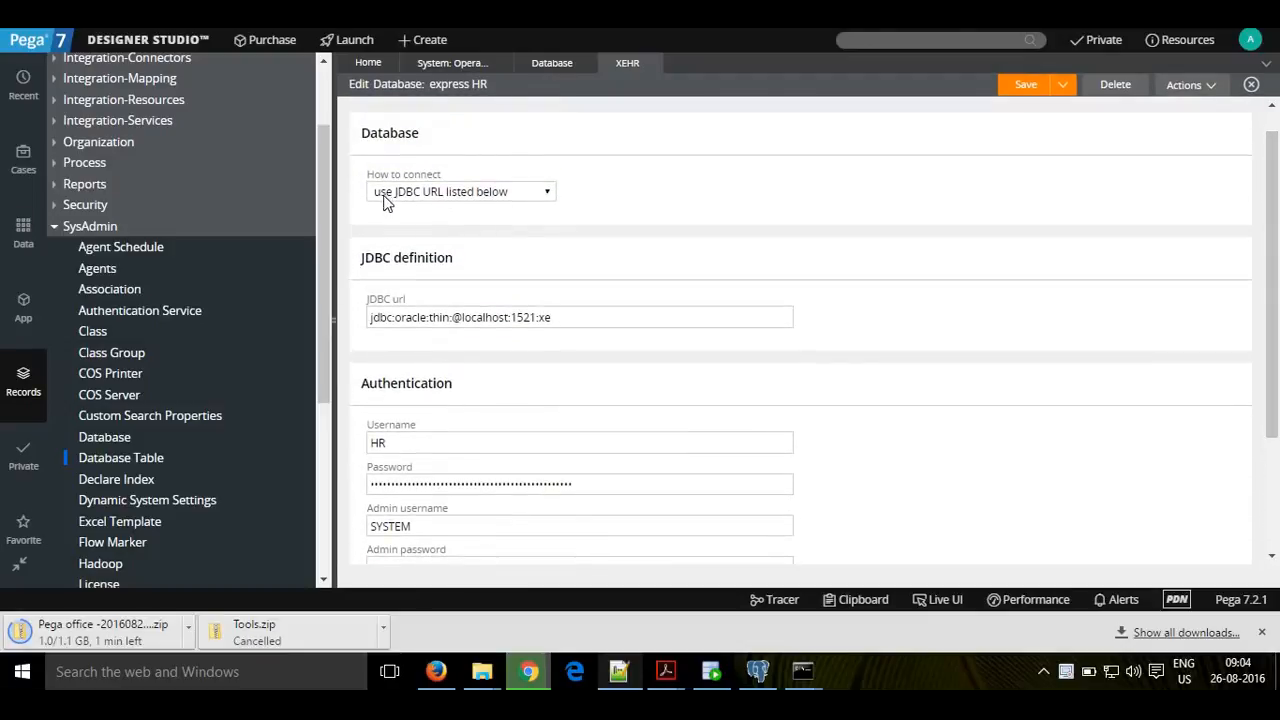
pyautogui.click(553, 193)
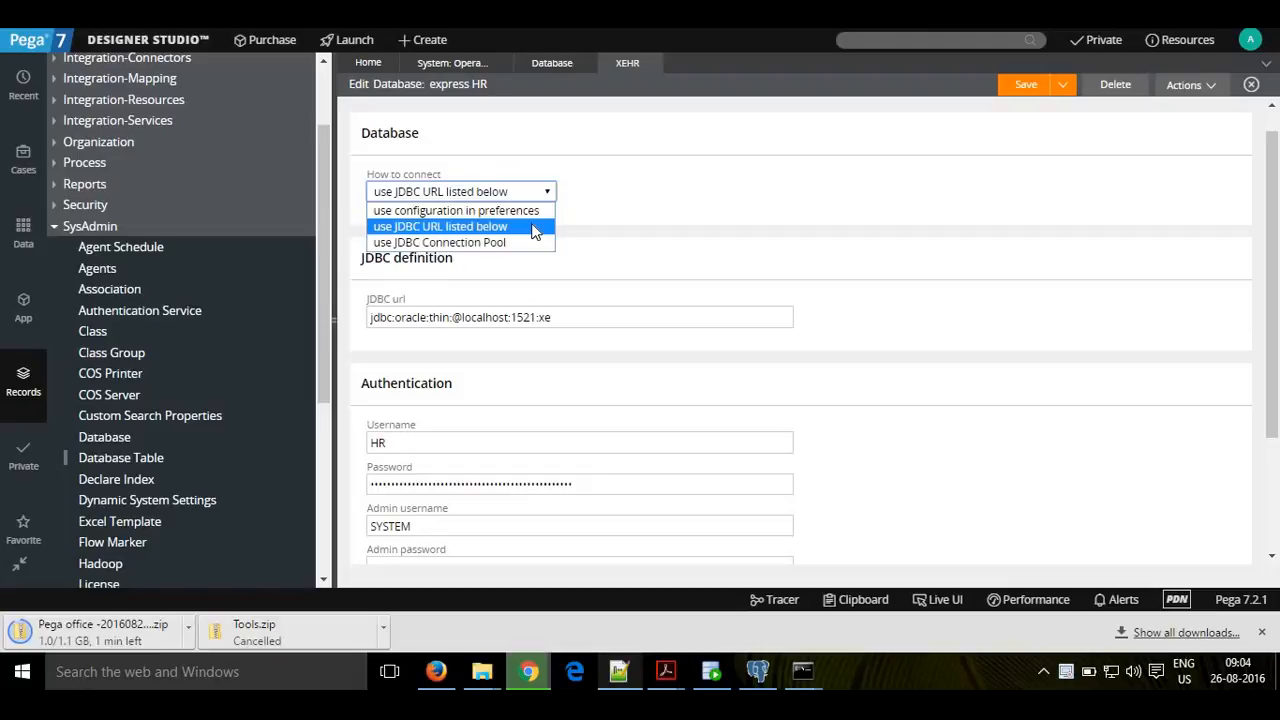
pyautogui.click(535, 230)
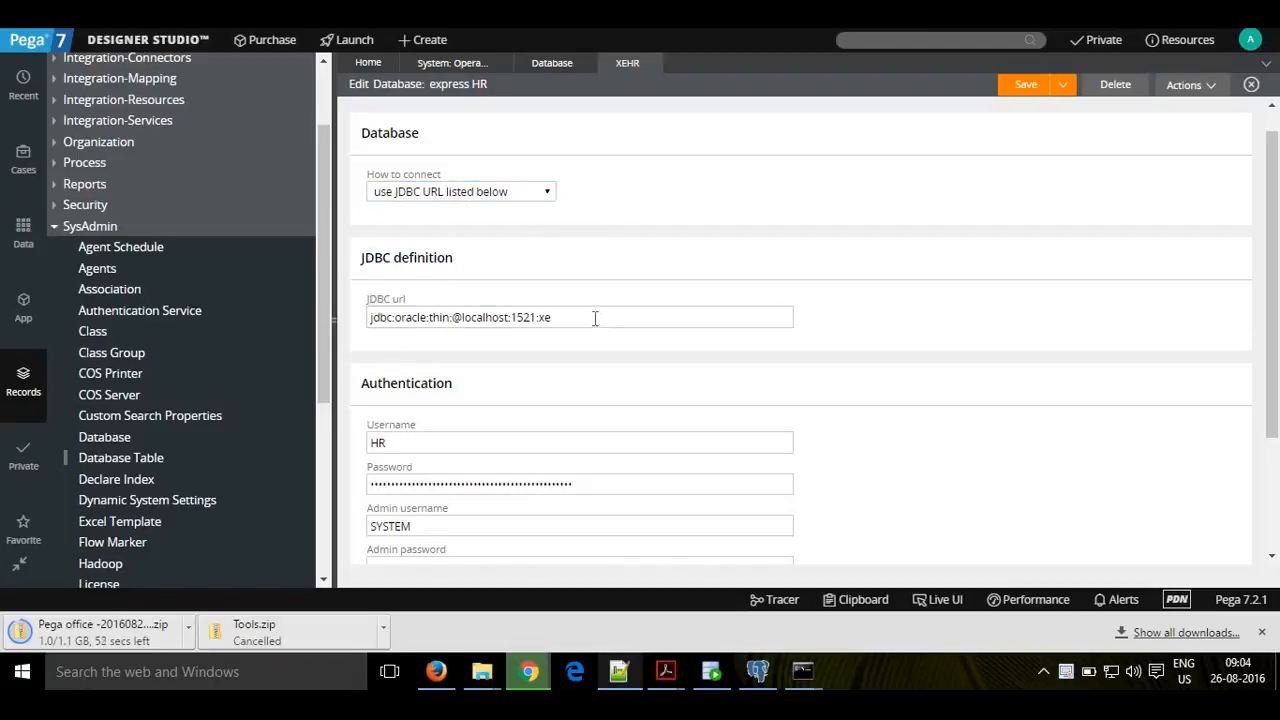
pyautogui.moveTo(600, 320); pyautogui.dragTo(354, 337)
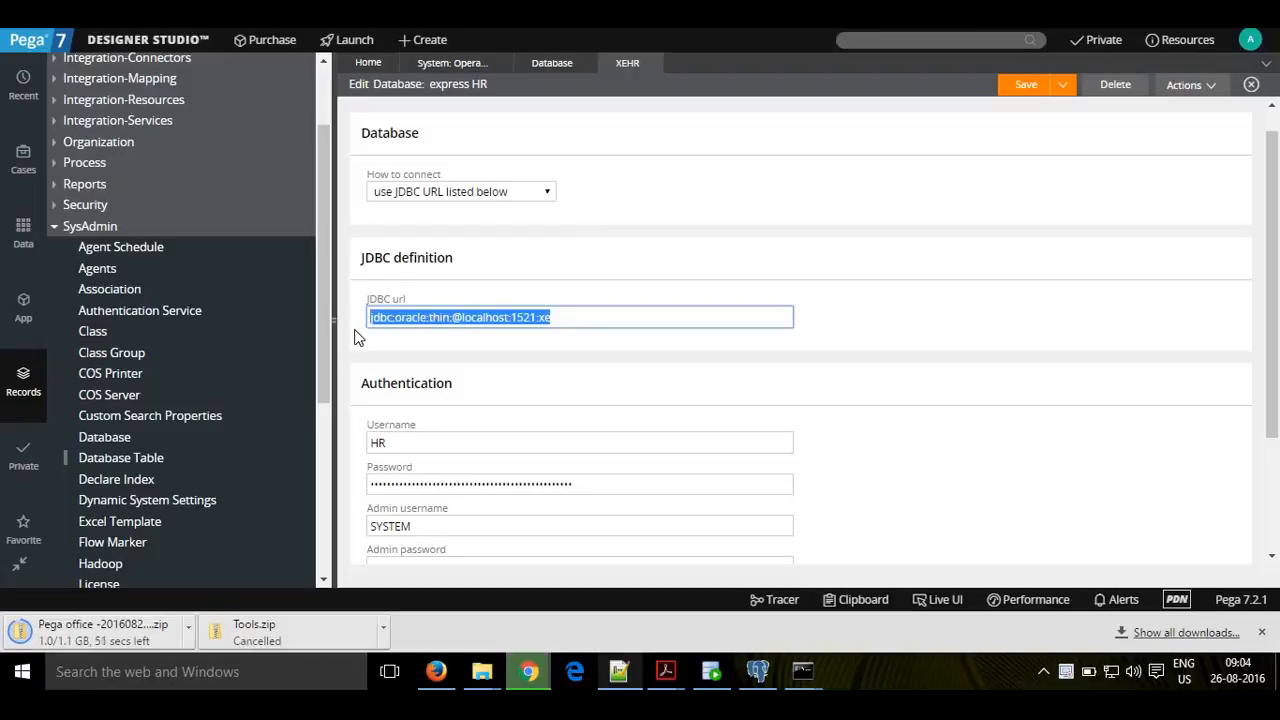
pyautogui.click(482, 341)
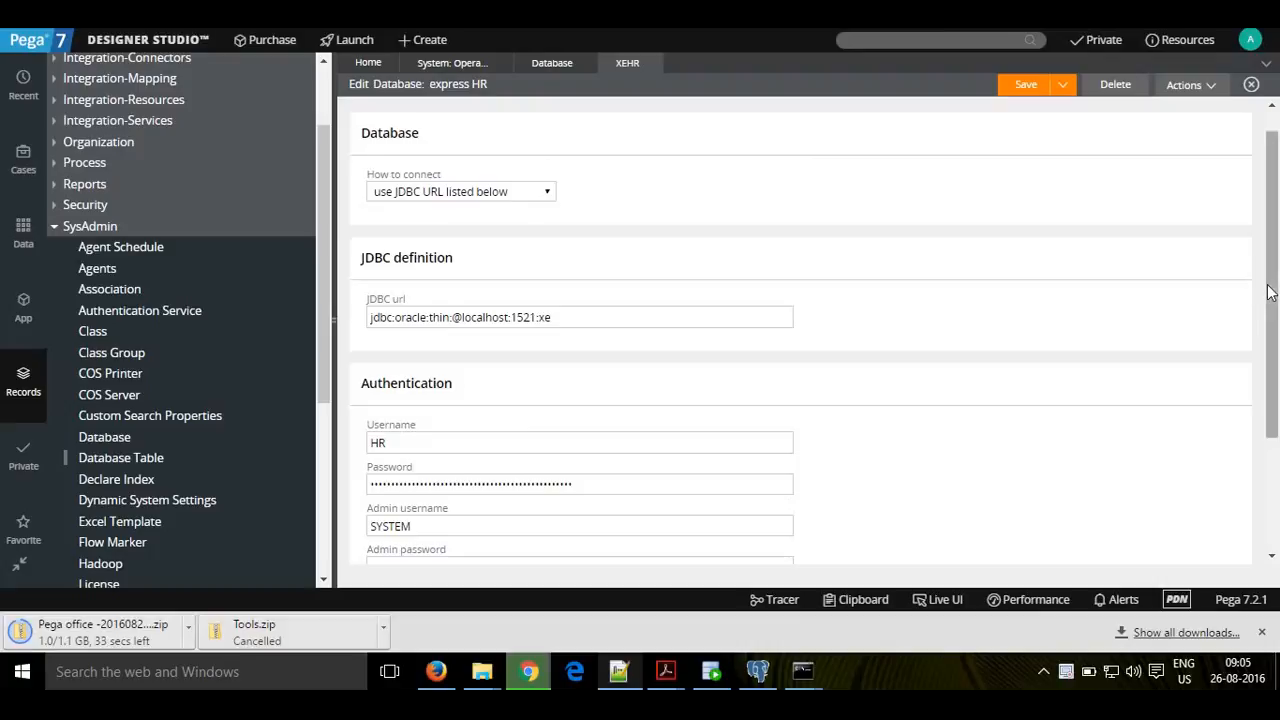
pyautogui.scroll(-2, 1268, 290)
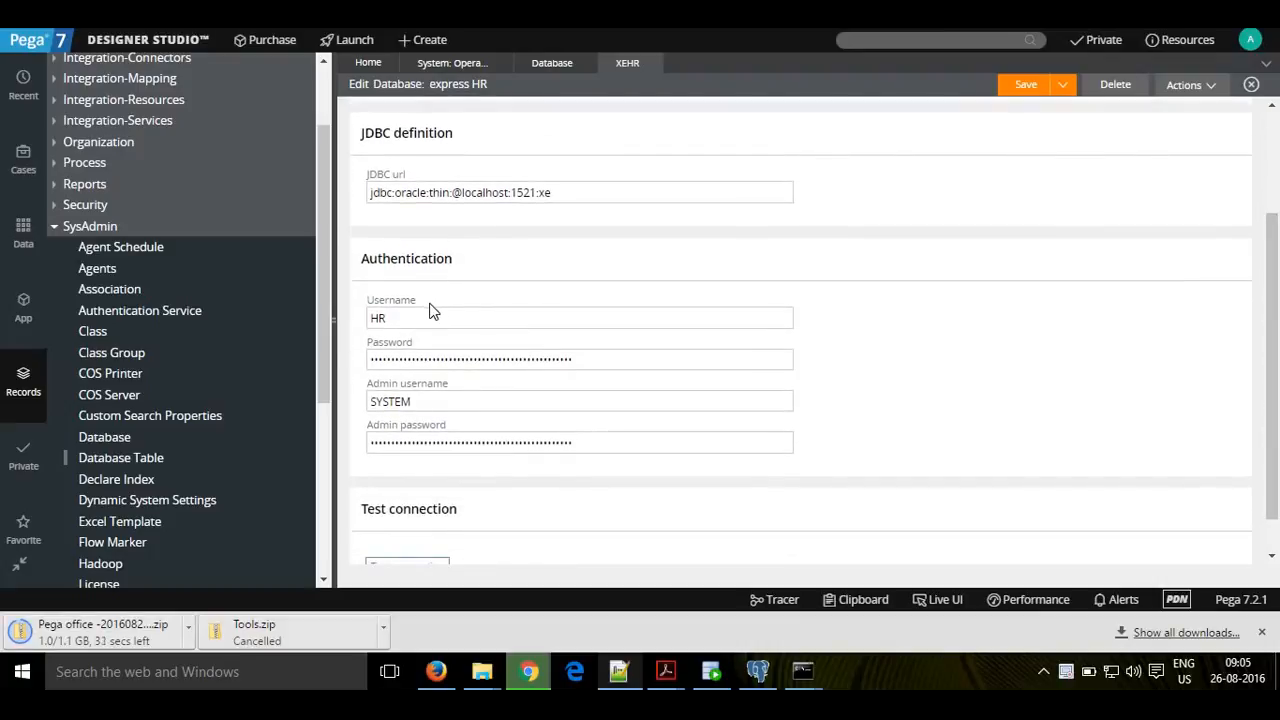
pyautogui.click(408, 318)
pyautogui.doubleClick(366, 320)
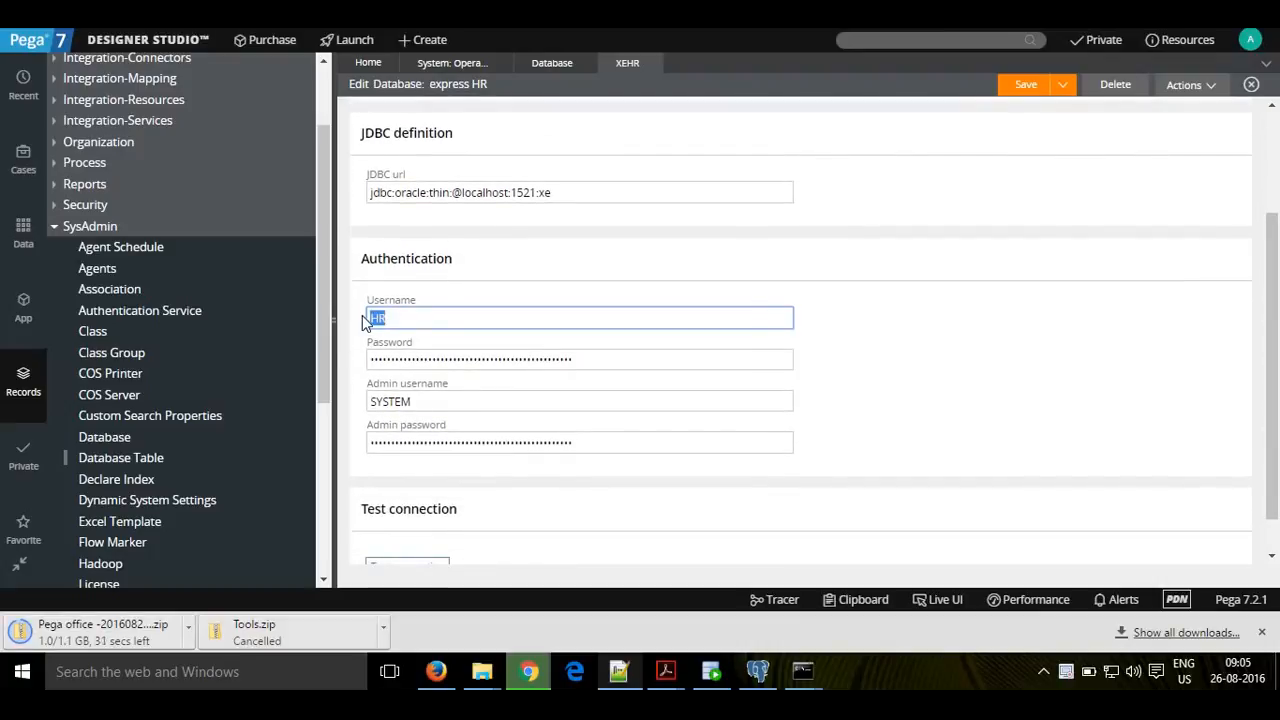
# - Fill in the HR username and its password under Authentication, and test the database connection
pyautogui.click(982, 313)
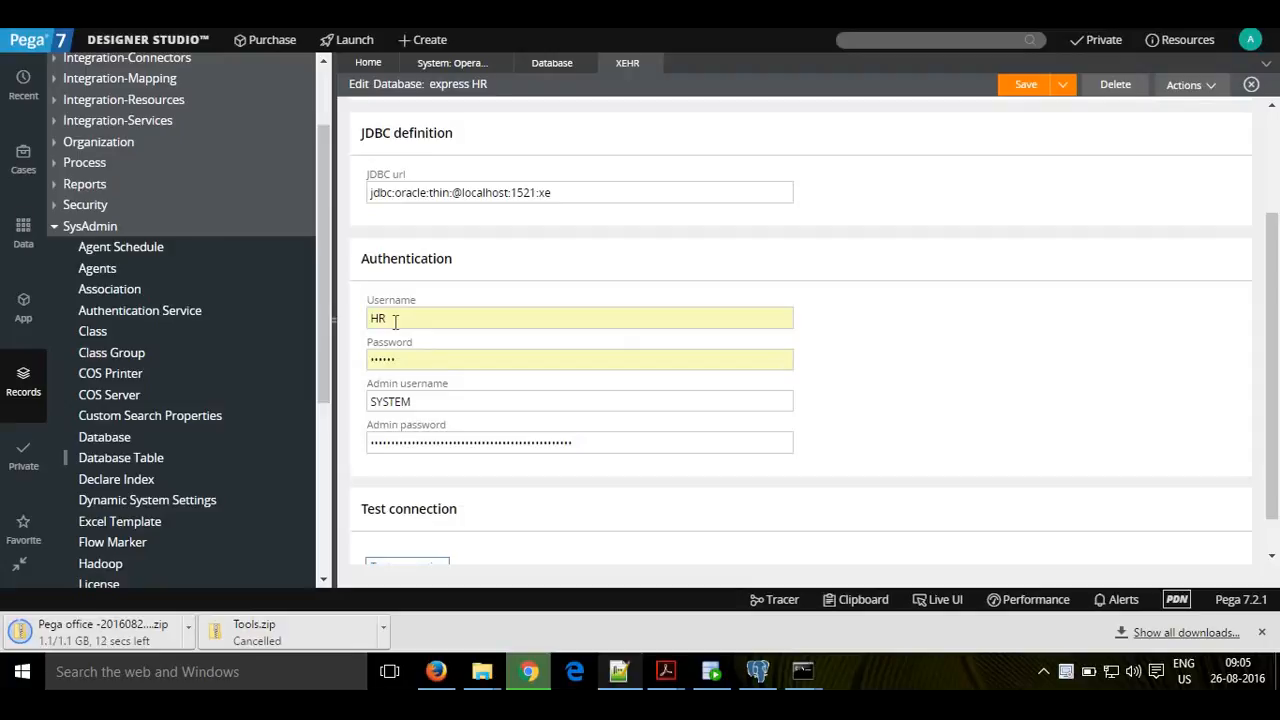
pyautogui.scroll(-1, 1275, 460)
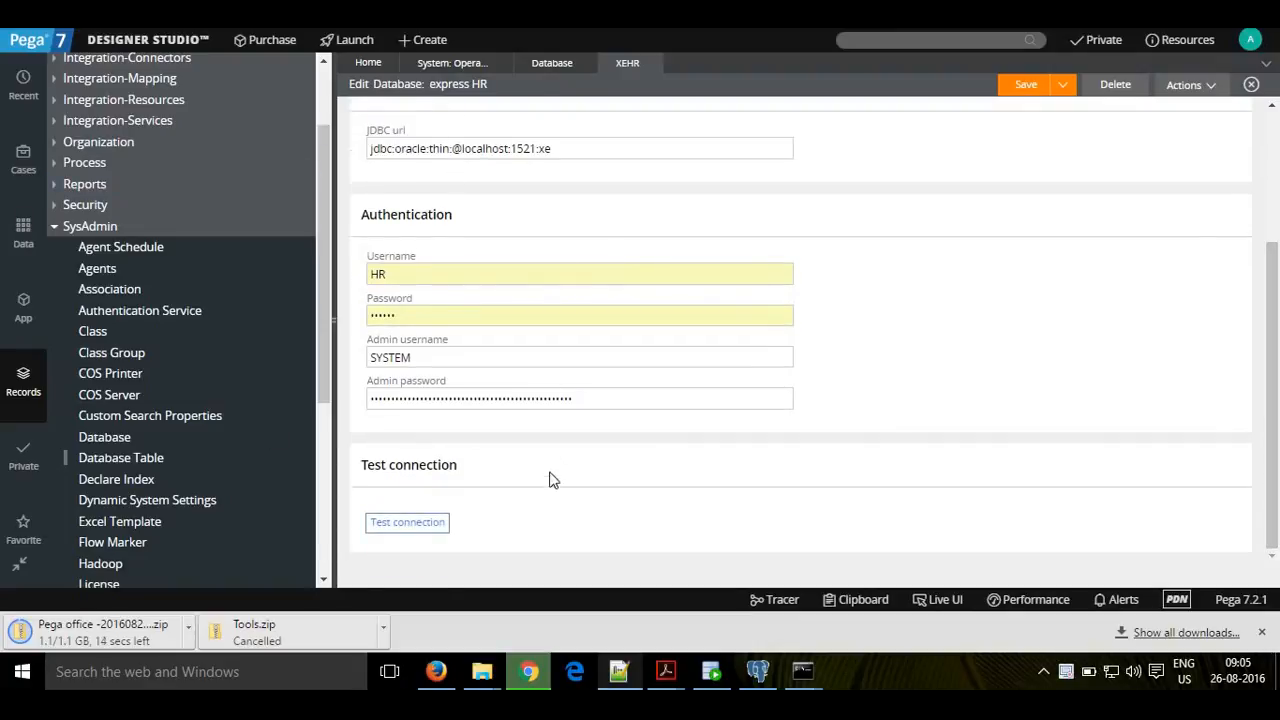
pyautogui.click(408, 524)
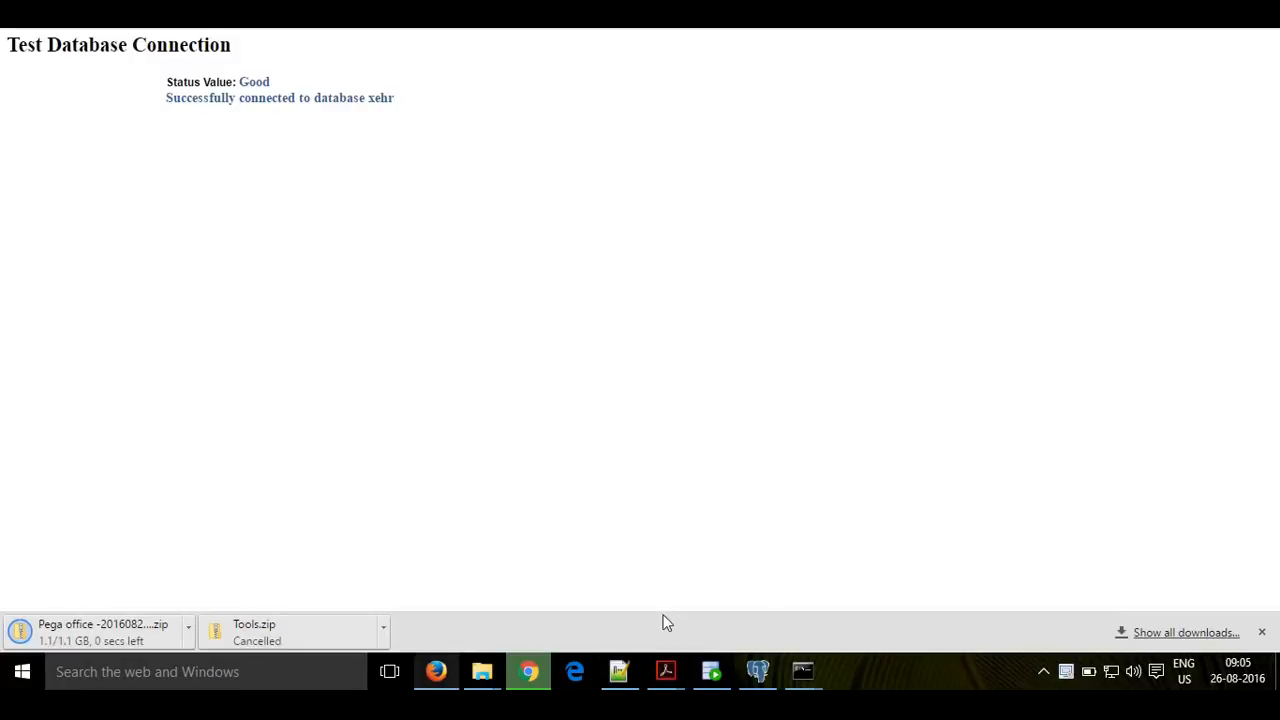
# - Switch to SQL Developer, dismiss the database connection dialog, and expand the HR schema under Other Users of xe_system
pyautogui.click(716, 677)
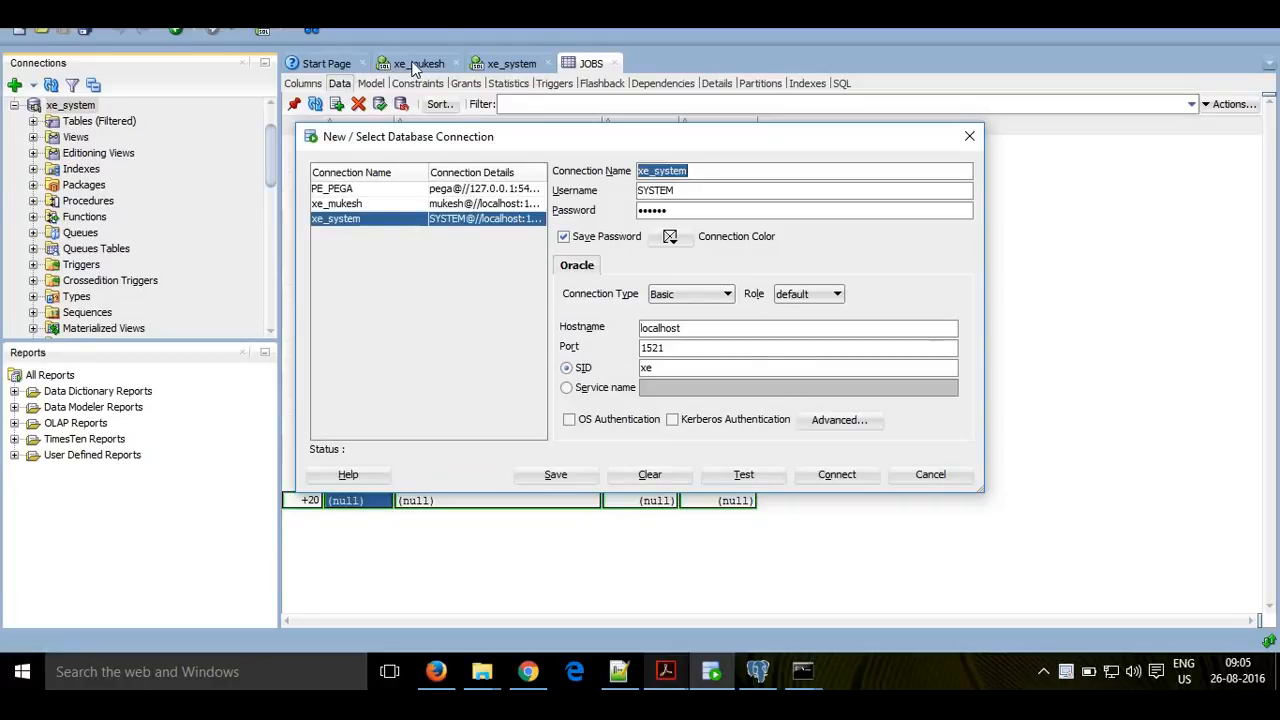
pyautogui.click(935, 480)
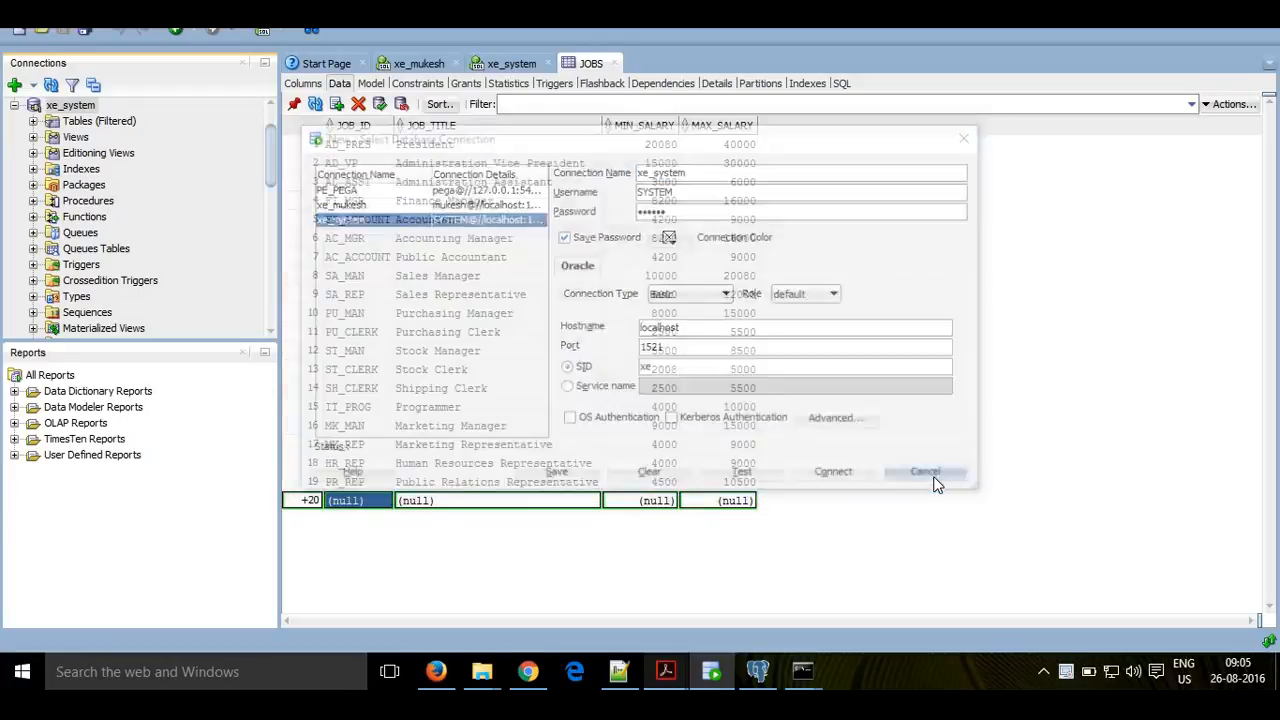
pyautogui.click(237, 132)
pyautogui.moveTo(272, 147); pyautogui.dragTo(273, 252)
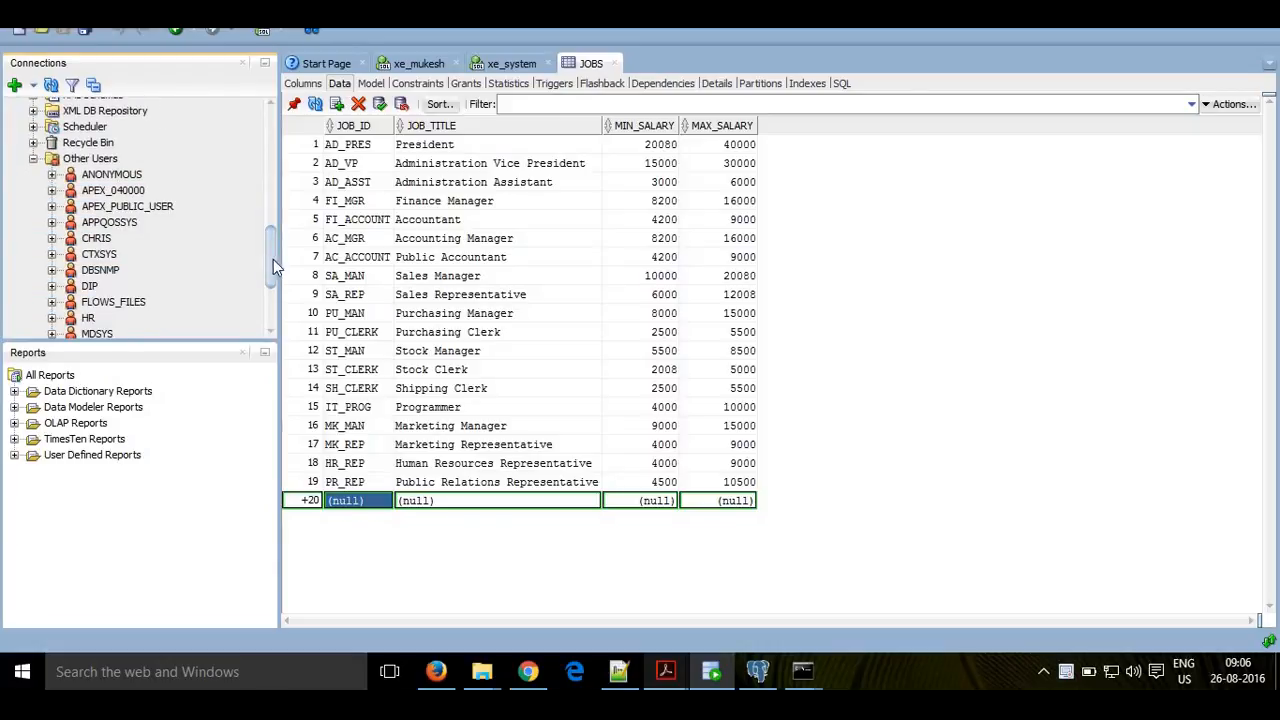
pyautogui.scroll(-2, 273, 262)
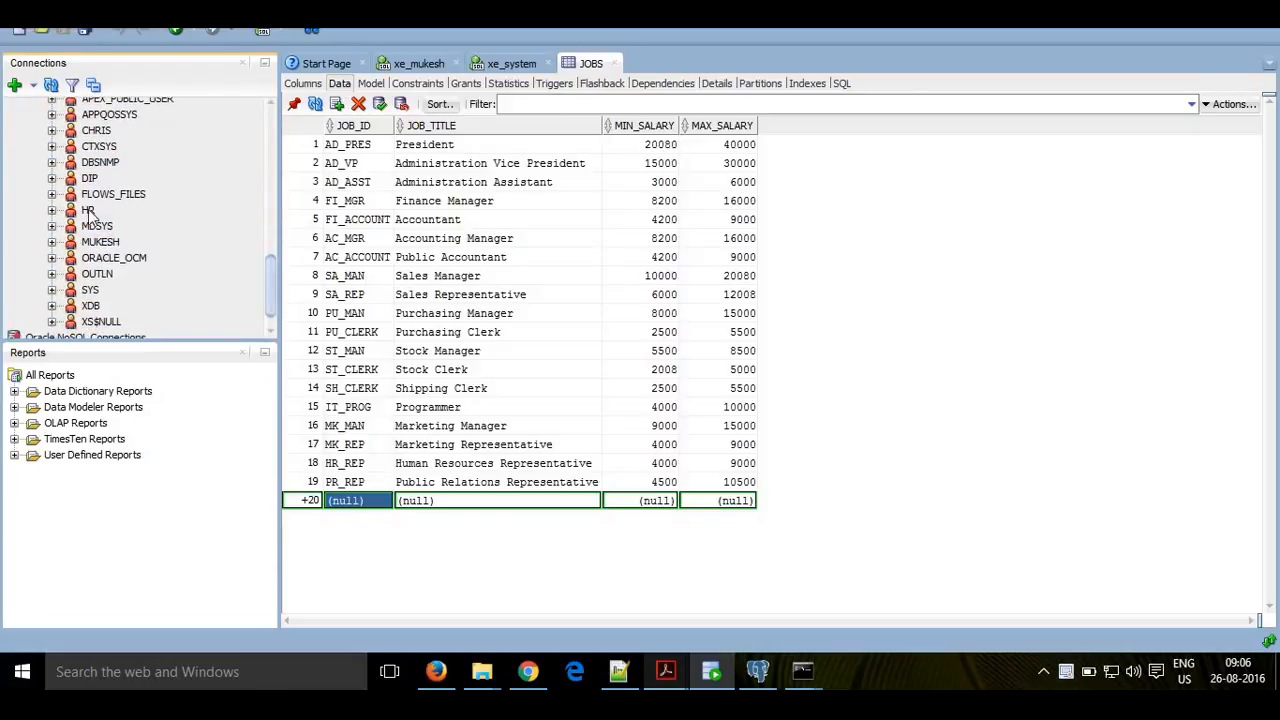
pyautogui.click(52, 214)
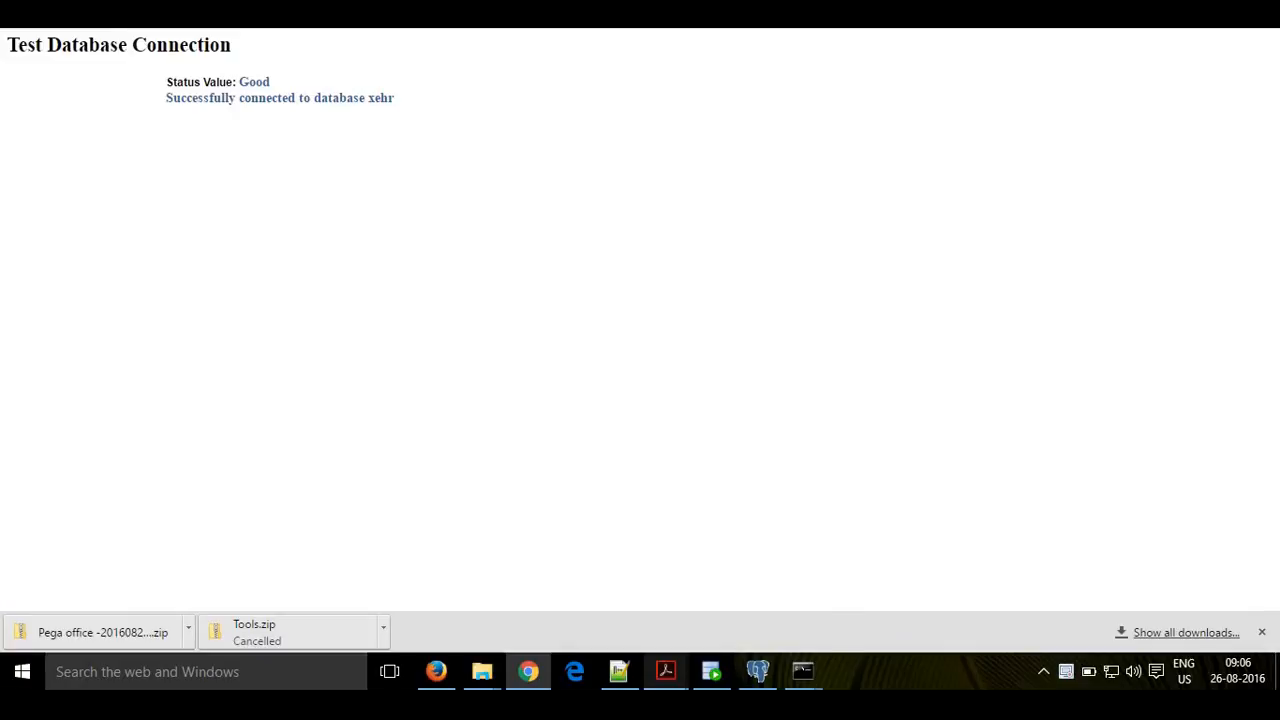
# - Close the connection test result in Chrome and collapse the SysAdmin category in the Designer Studio records
pyautogui.hotkey('ctrl', 'w')
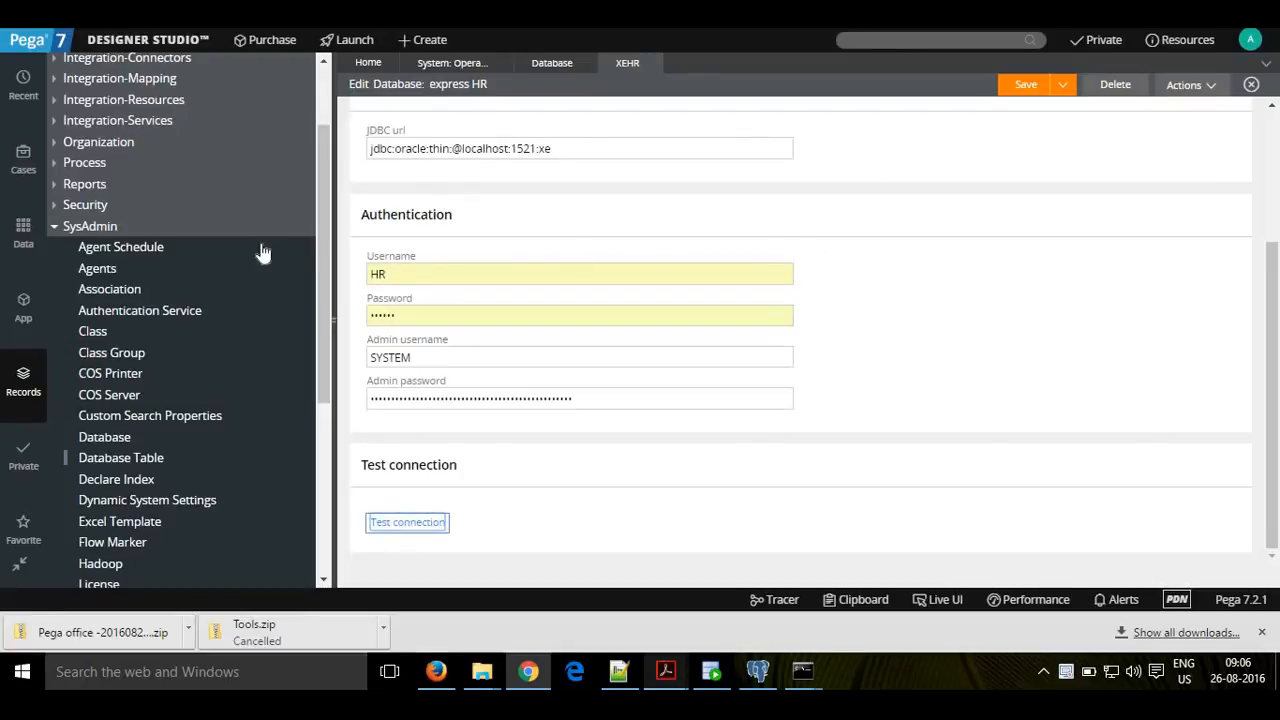
pyautogui.click(54, 226)
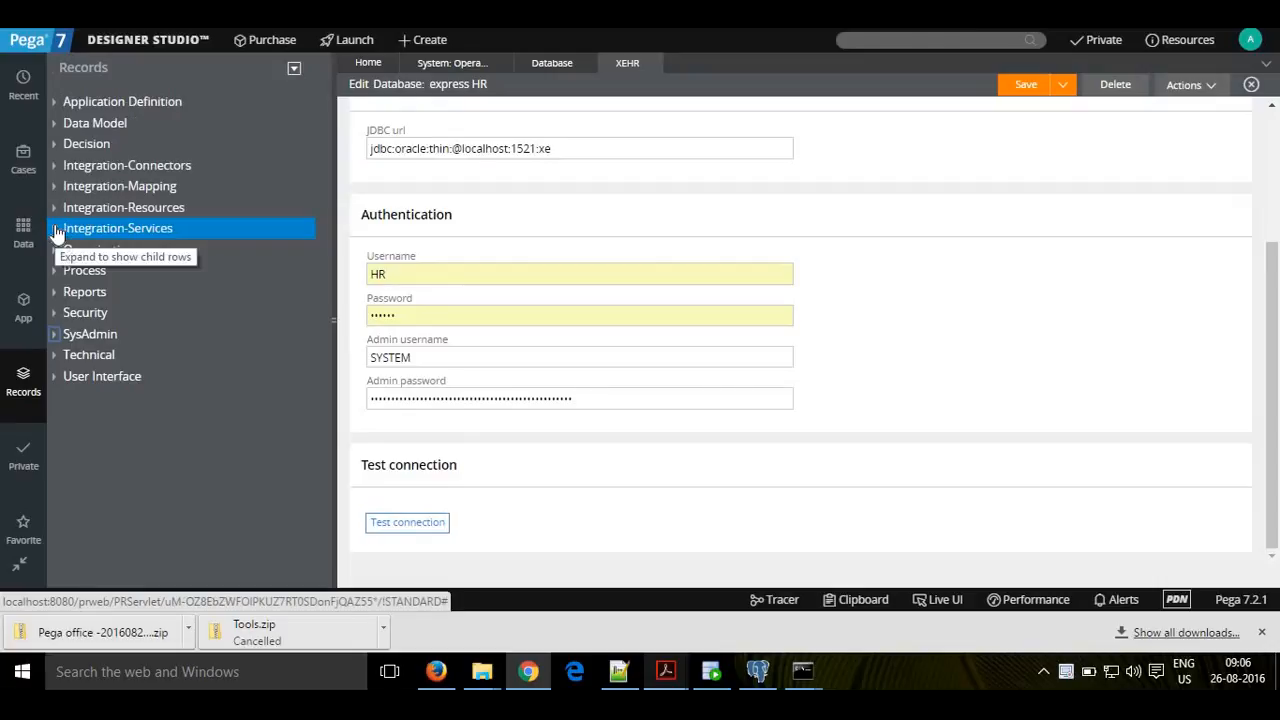
# - Open the data model's database class mappings and start a new external database table class mapping
pyautogui.click(127, 42)
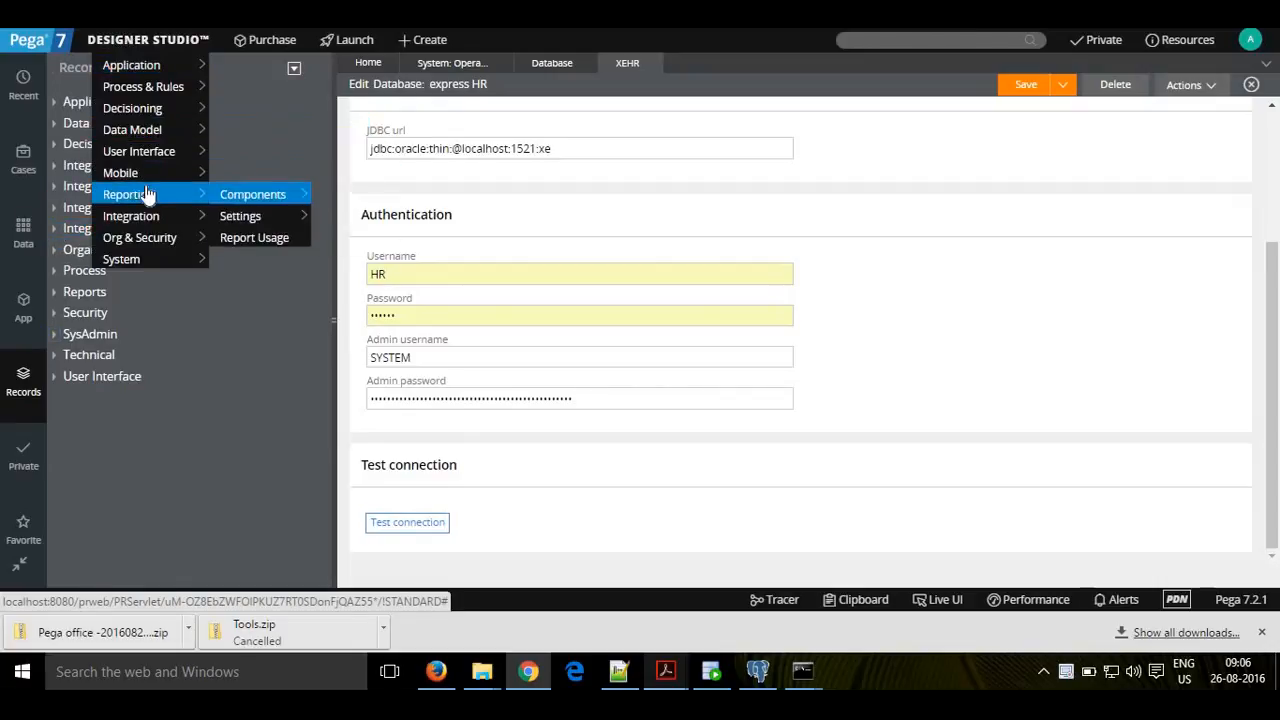
pyautogui.moveTo(160, 137)
pyautogui.moveTo(240, 134)
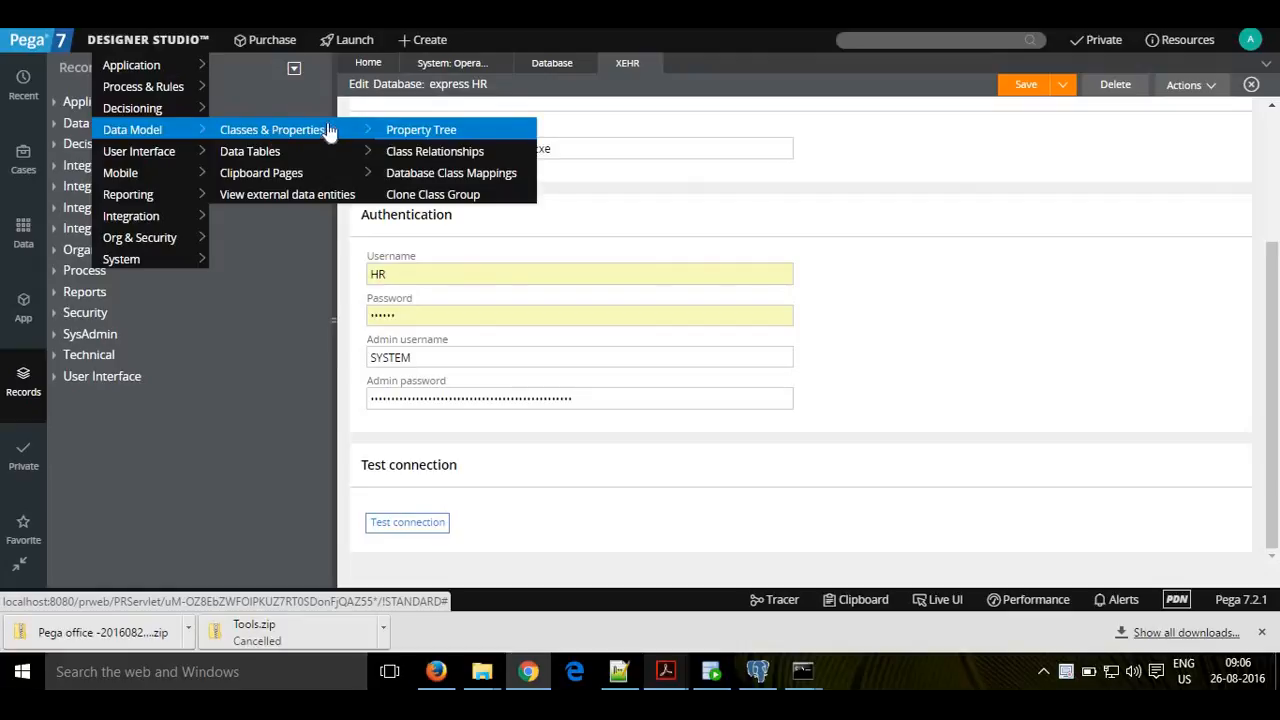
pyautogui.click(426, 173)
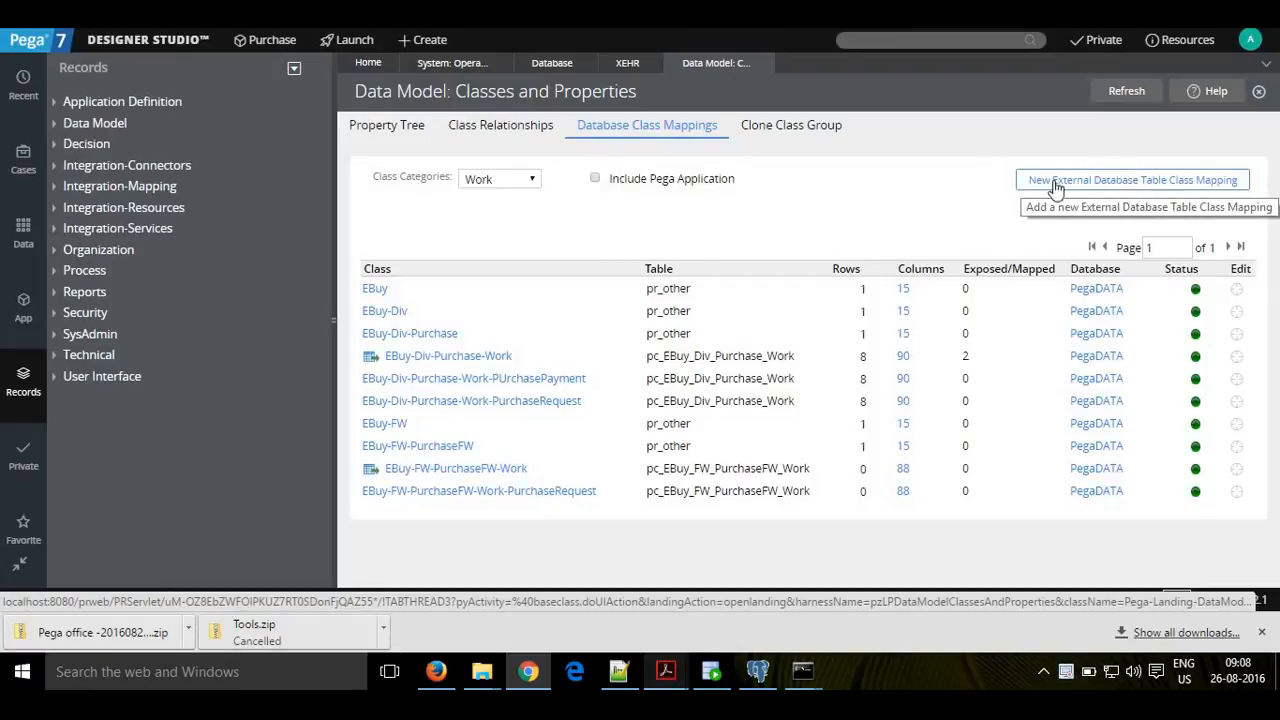
pyautogui.click(1170, 184)
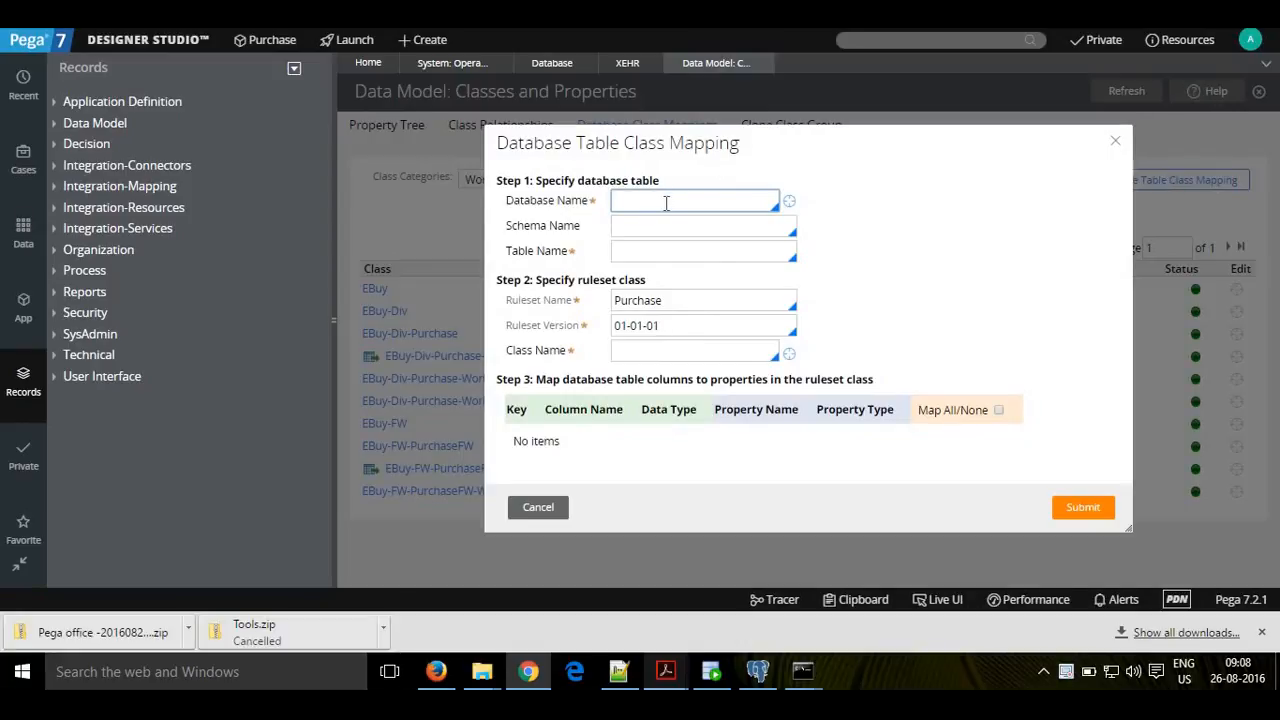
# - Specify the database xehr, schema HR and table JOBS for the new class mapping
pyautogui.write('xehr')
pyautogui.press('Tab')
pyautogui.click(671, 226)
pyautogui.write('HR')
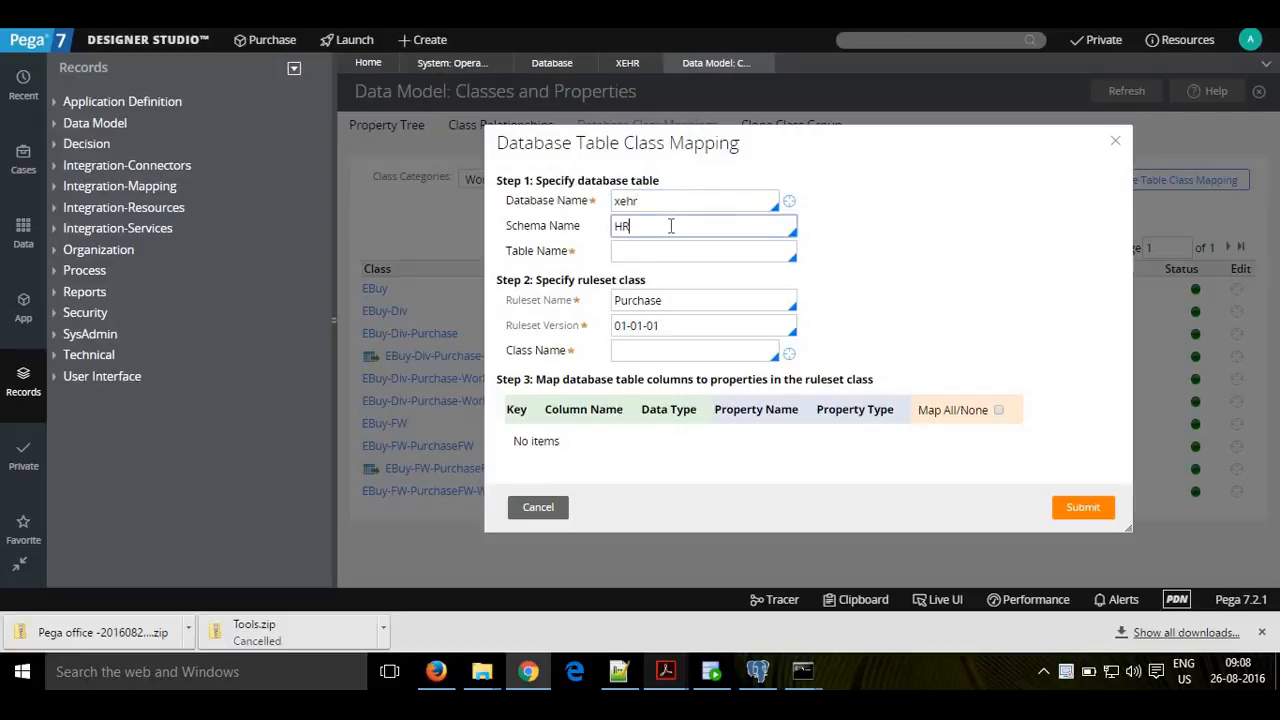
pyautogui.press('Tab')
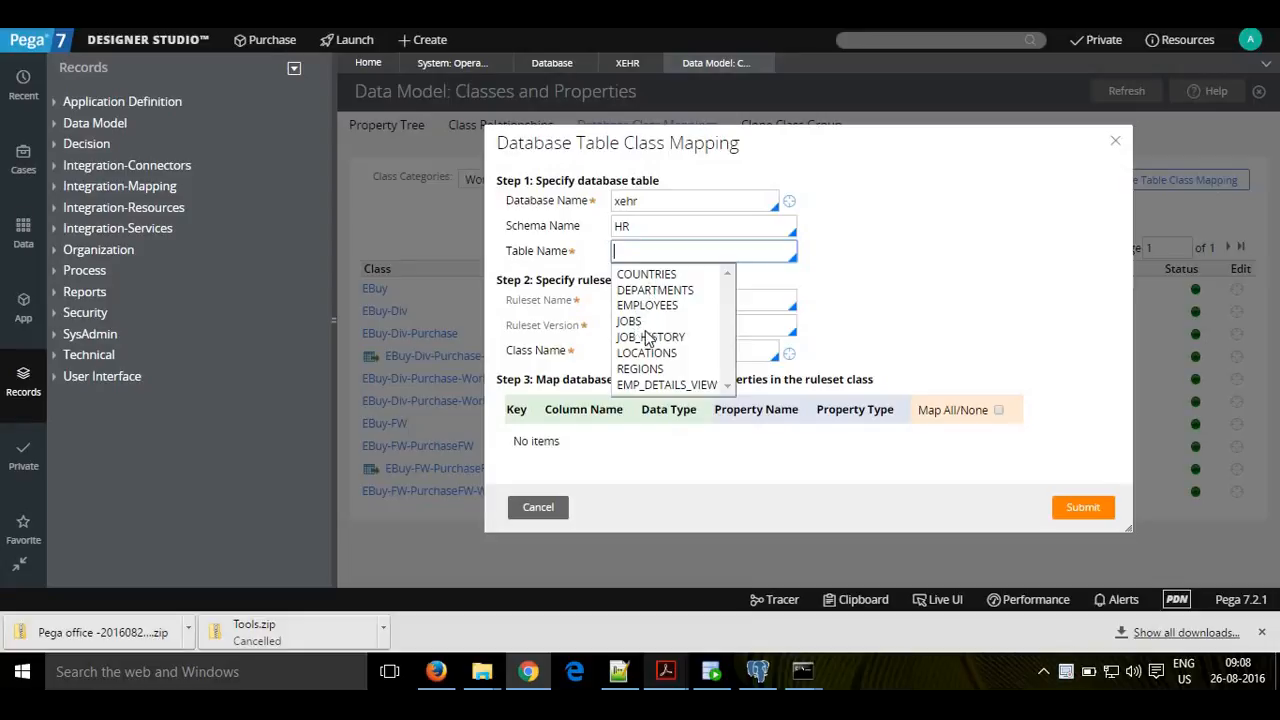
pyautogui.click(630, 322)
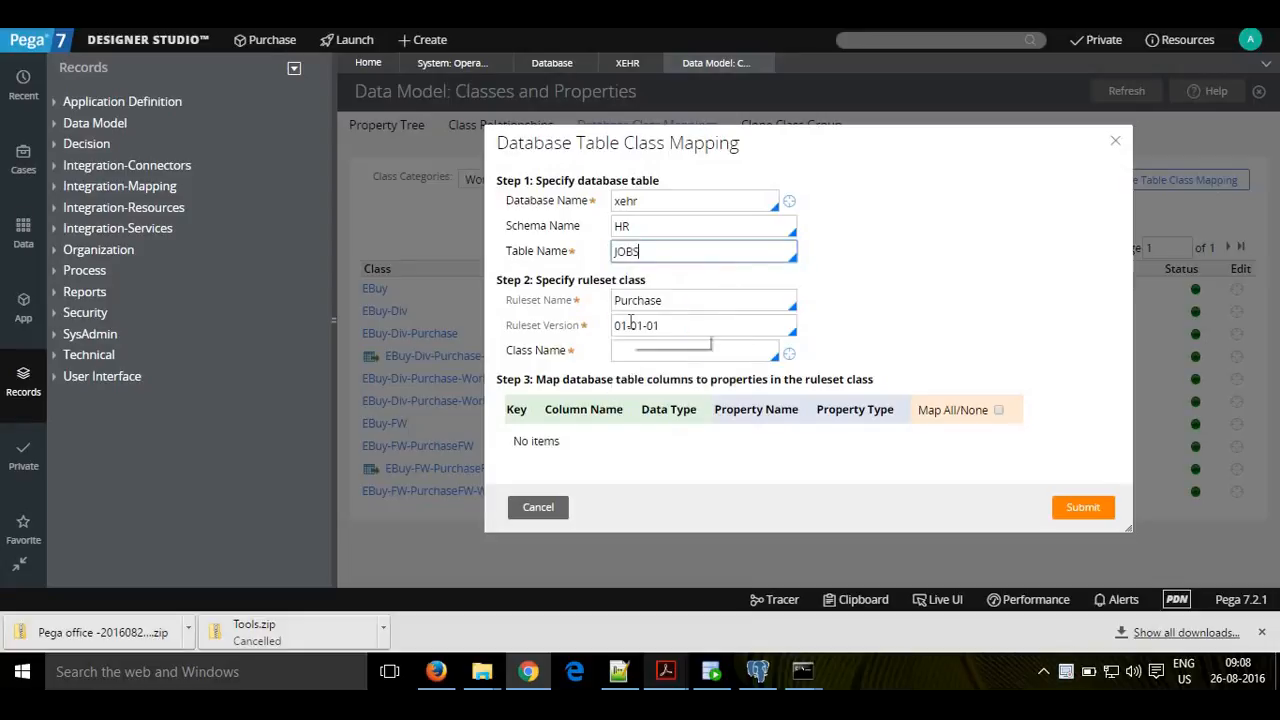
# - Change the mapping's ruleset name to EBuy
pyautogui.click(683, 304)
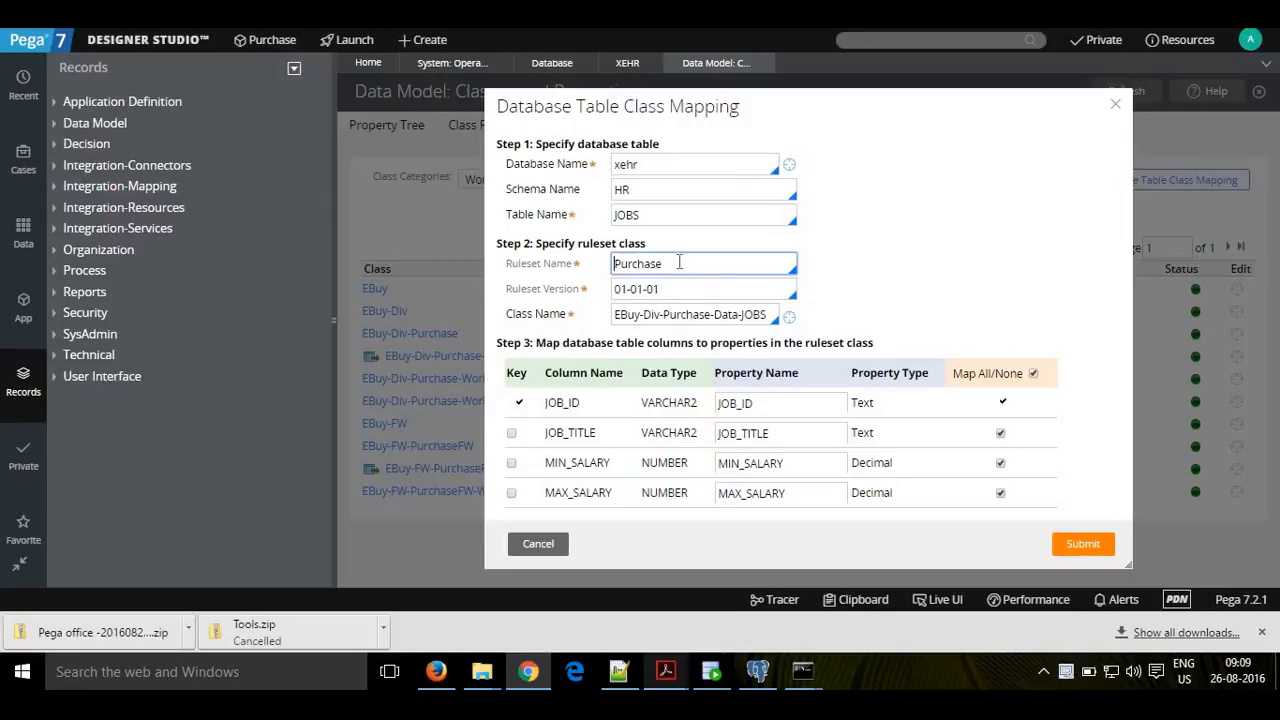
pyautogui.press('BackSpace')
pyautogui.press('BackSpace')
pyautogui.press('BackSpace')
pyautogui.press('BackSpace')
pyautogui.press('BackSpace')
pyautogui.press('BackSpace')
pyautogui.press('BackSpace')
pyautogui.press('BackSpace')
pyautogui.write('HCL')
pyautogui.press('BackSpace')
pyautogui.press('BackSpace')
pyautogui.press('BackSpace')
pyautogui.write('Ebuy')
pyautogui.press('BackSpace')
pyautogui.press('BackSpace')
pyautogui.press('BackSpace')
pyautogui.write('Buy')
# - Set the mapping's class name to EBuy-Data-JOBS and submit the table class mapping
pyautogui.moveTo(710, 314); pyautogui.dragTo(590, 330)
pyautogui.write('Ebuy')
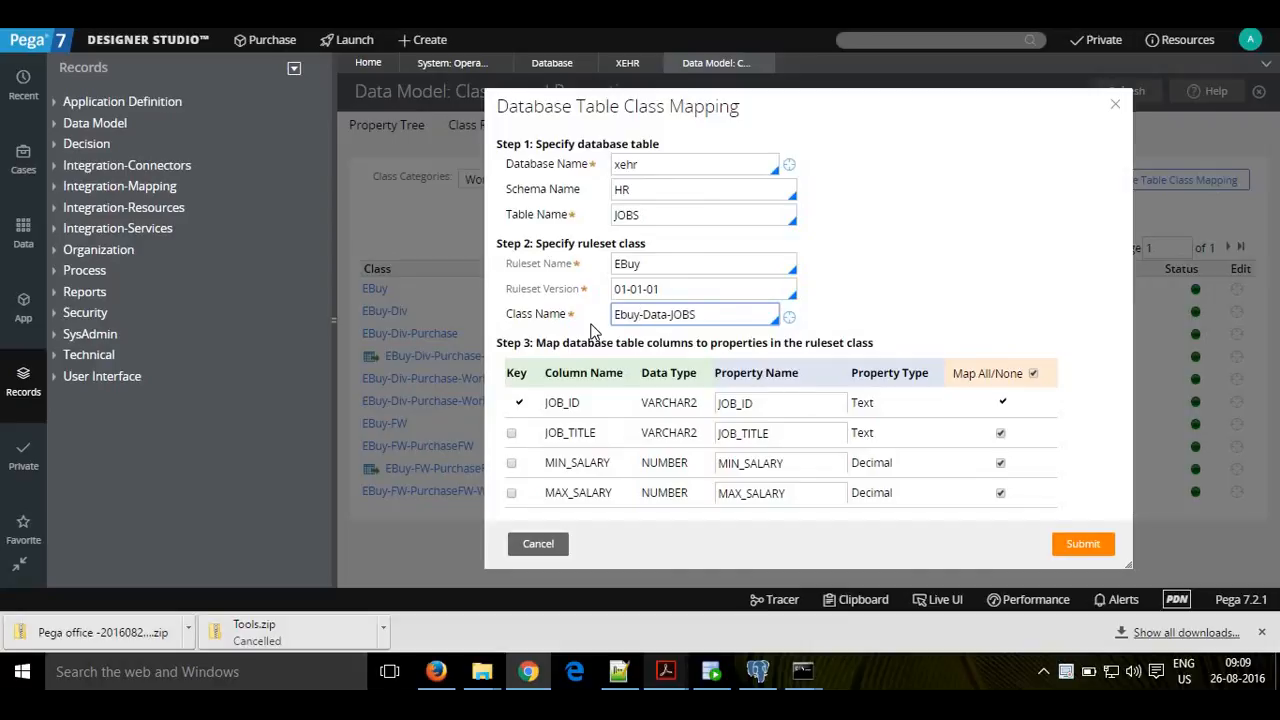
pyautogui.press('BackSpace')
pyautogui.write('B')
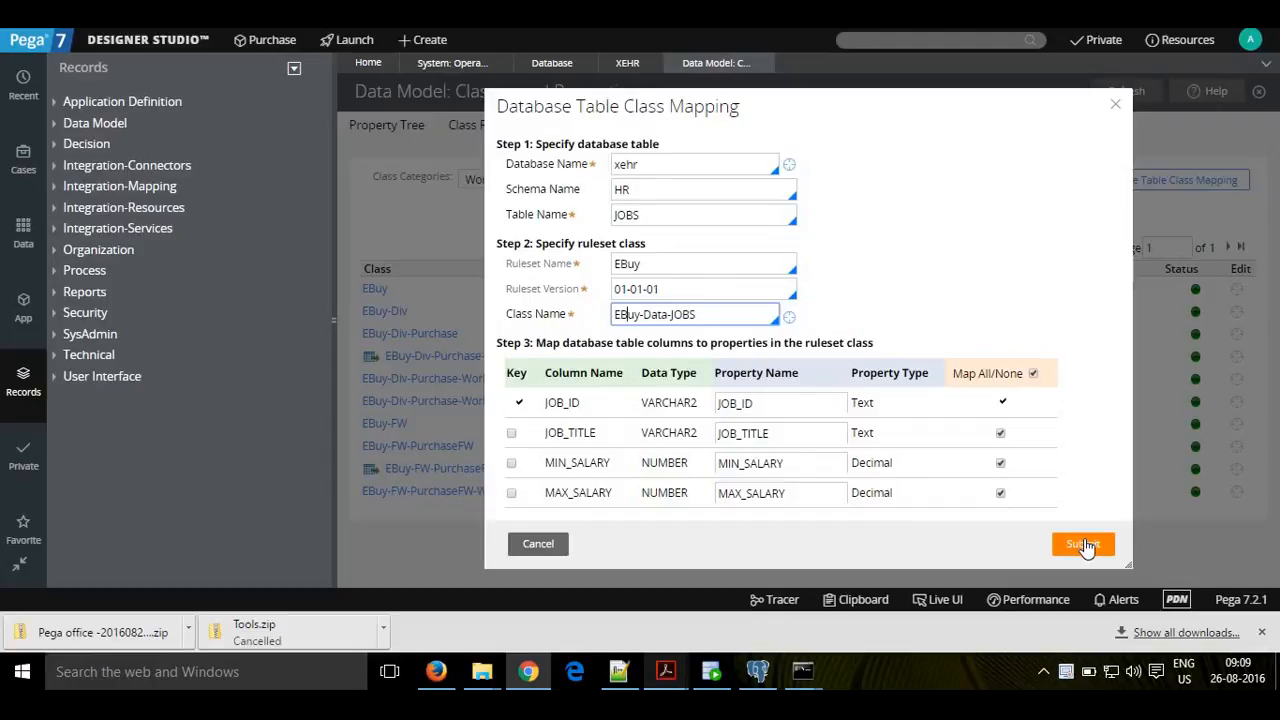
pyautogui.click(1086, 548)
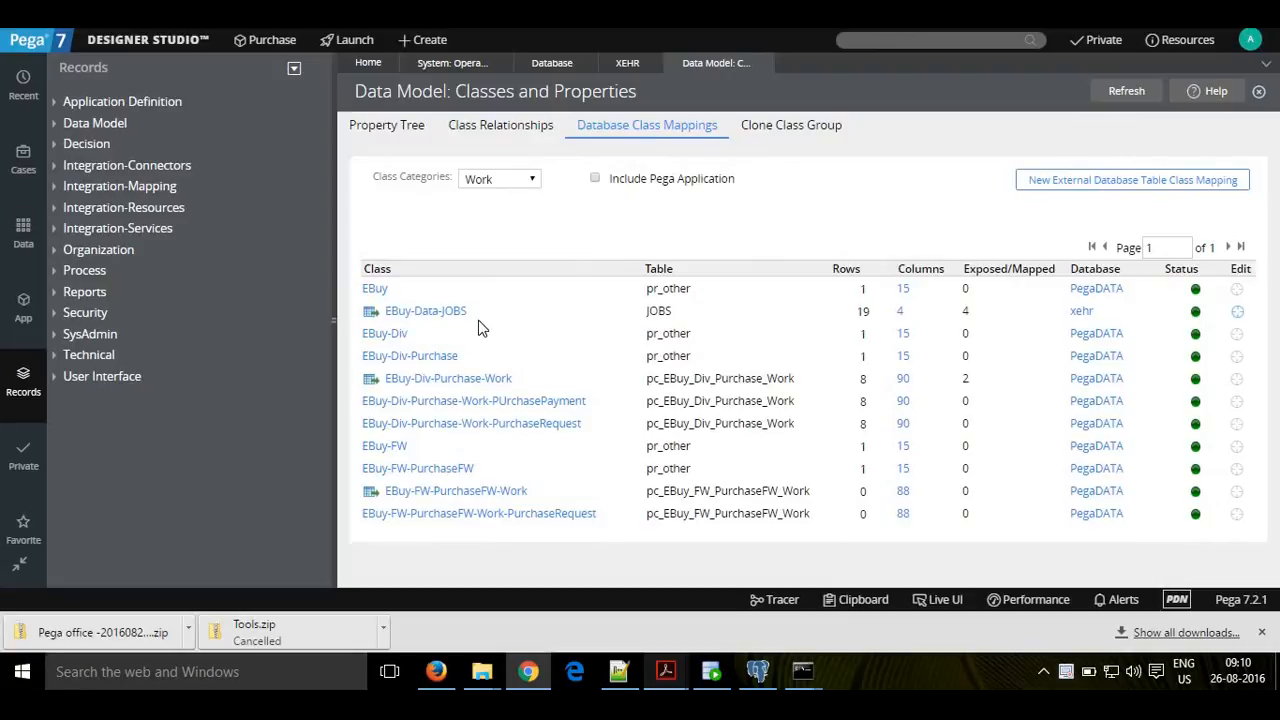
# - Open the database table record of EBuy-Data-JOBS, test its connectivity and check which table the class maps to
pyautogui.click(370, 313)
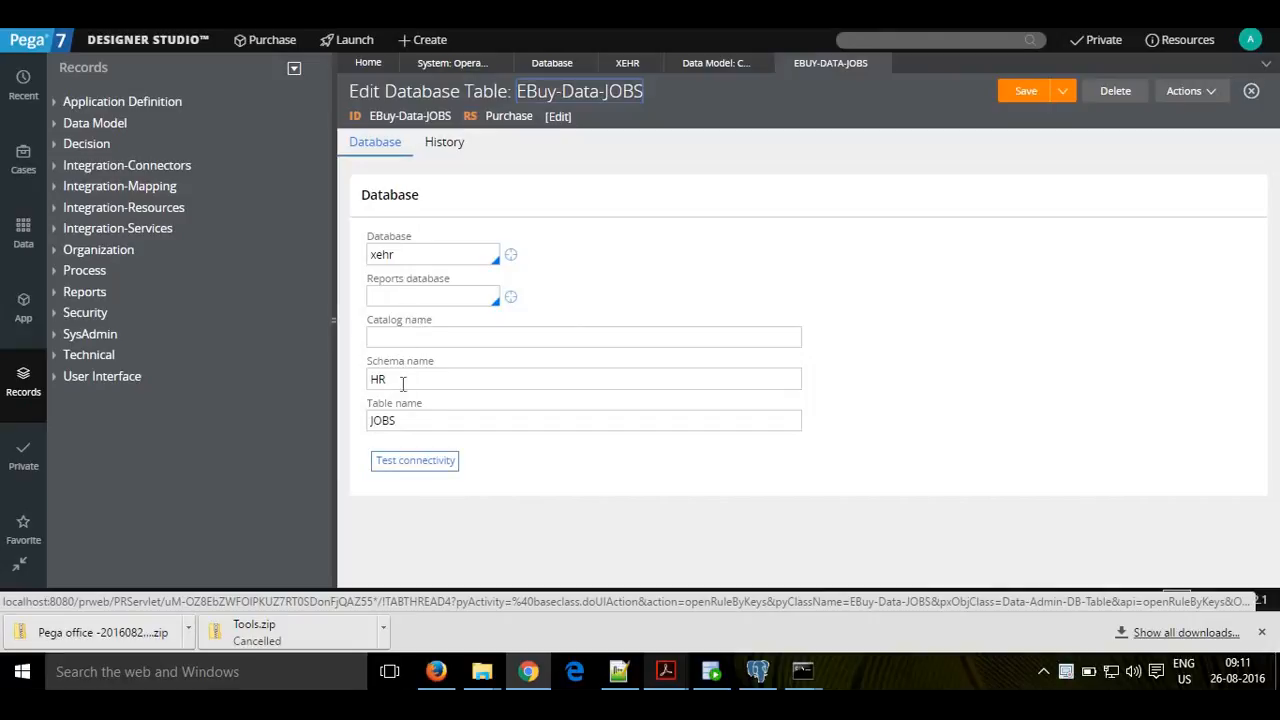
pyautogui.click(416, 463)
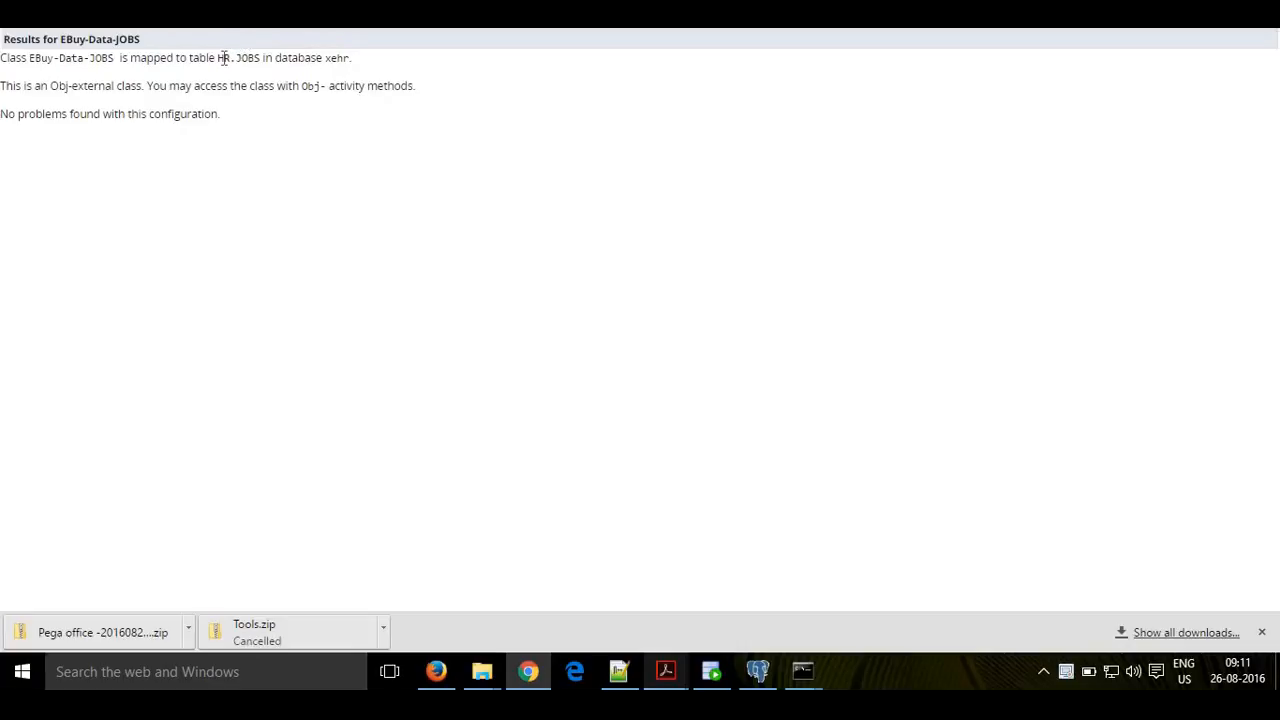
pyautogui.moveTo(218, 58); pyautogui.dragTo(264, 58)
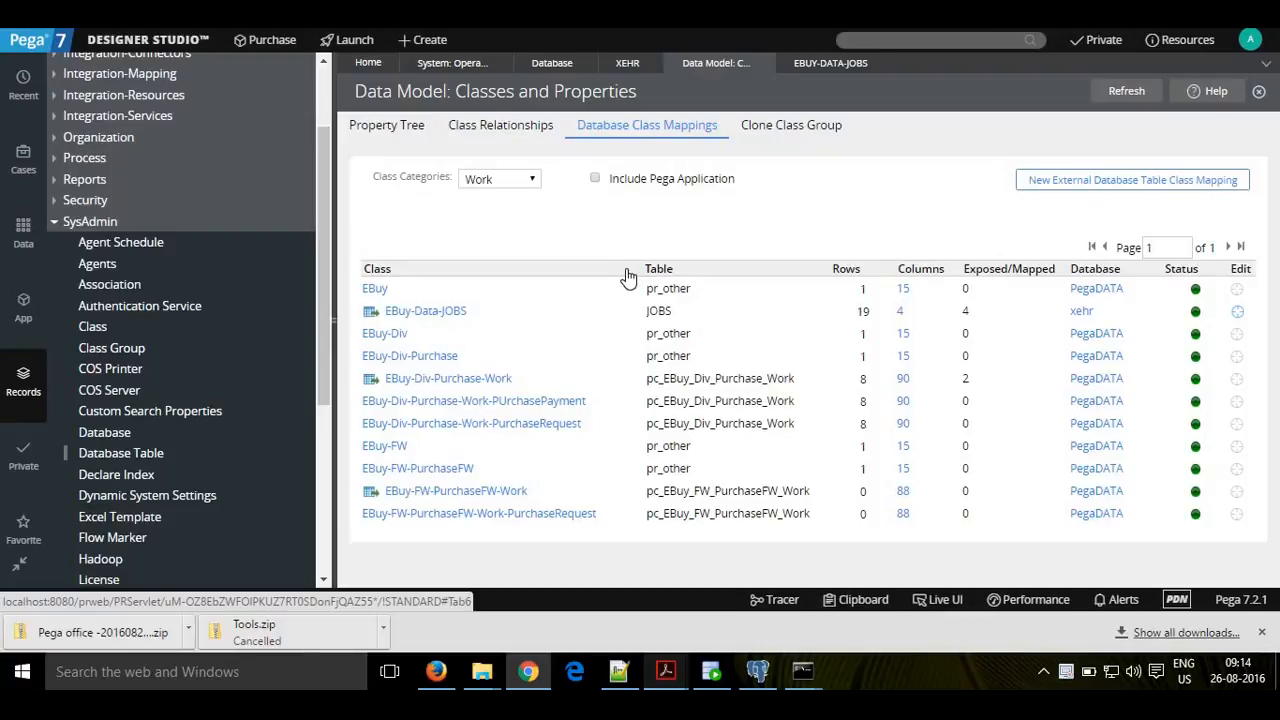
# - Collapse the SysAdmin category in the records and switch to the App explorer
pyautogui.click(57, 229)
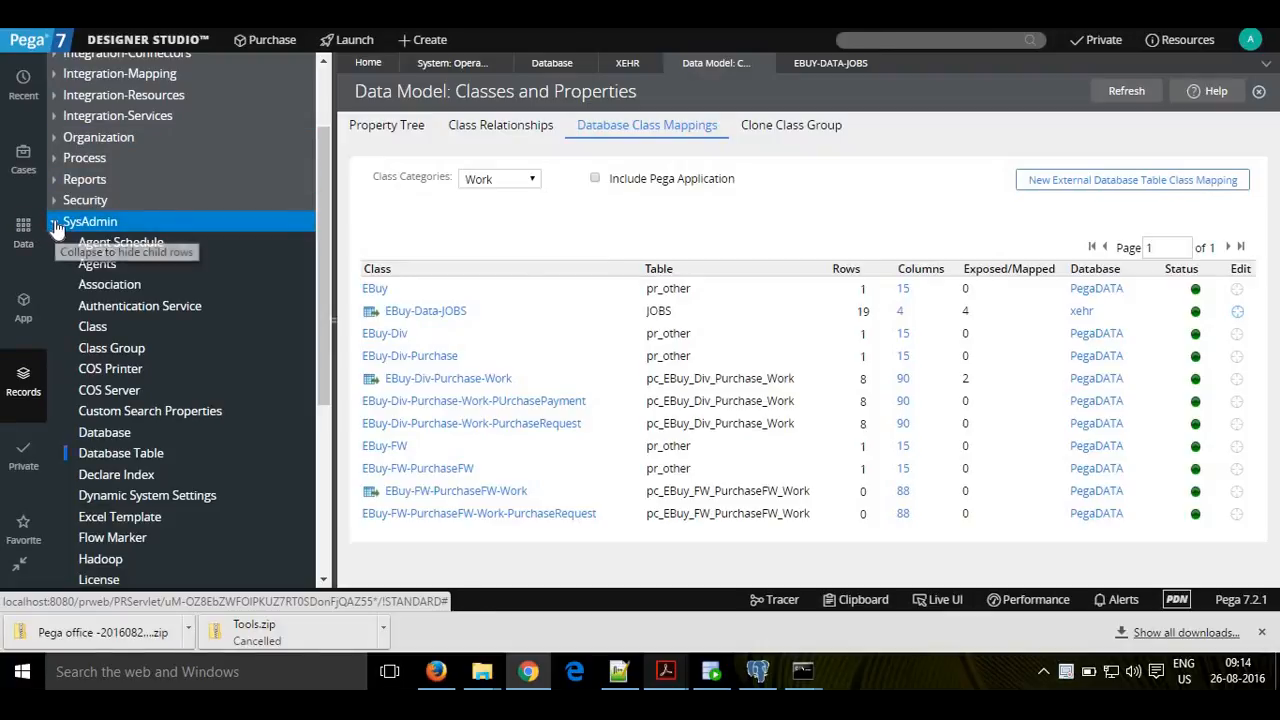
pyautogui.click(55, 223)
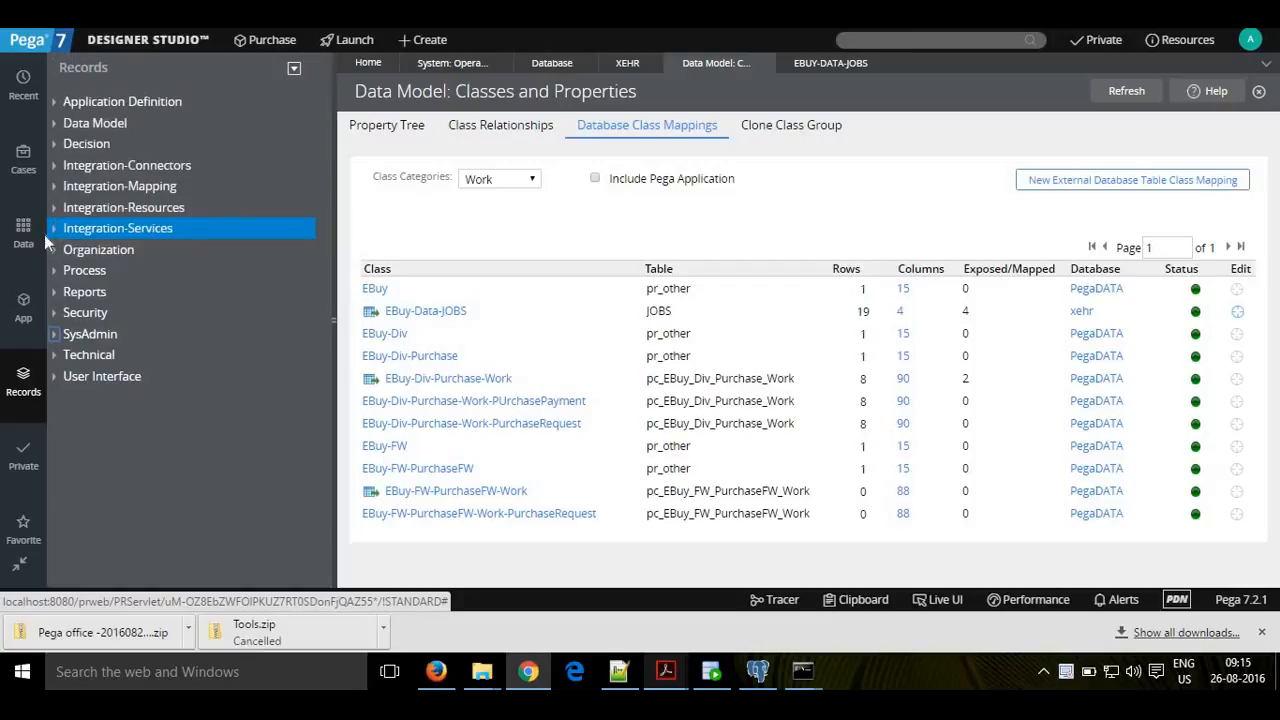
pyautogui.click(23, 316)
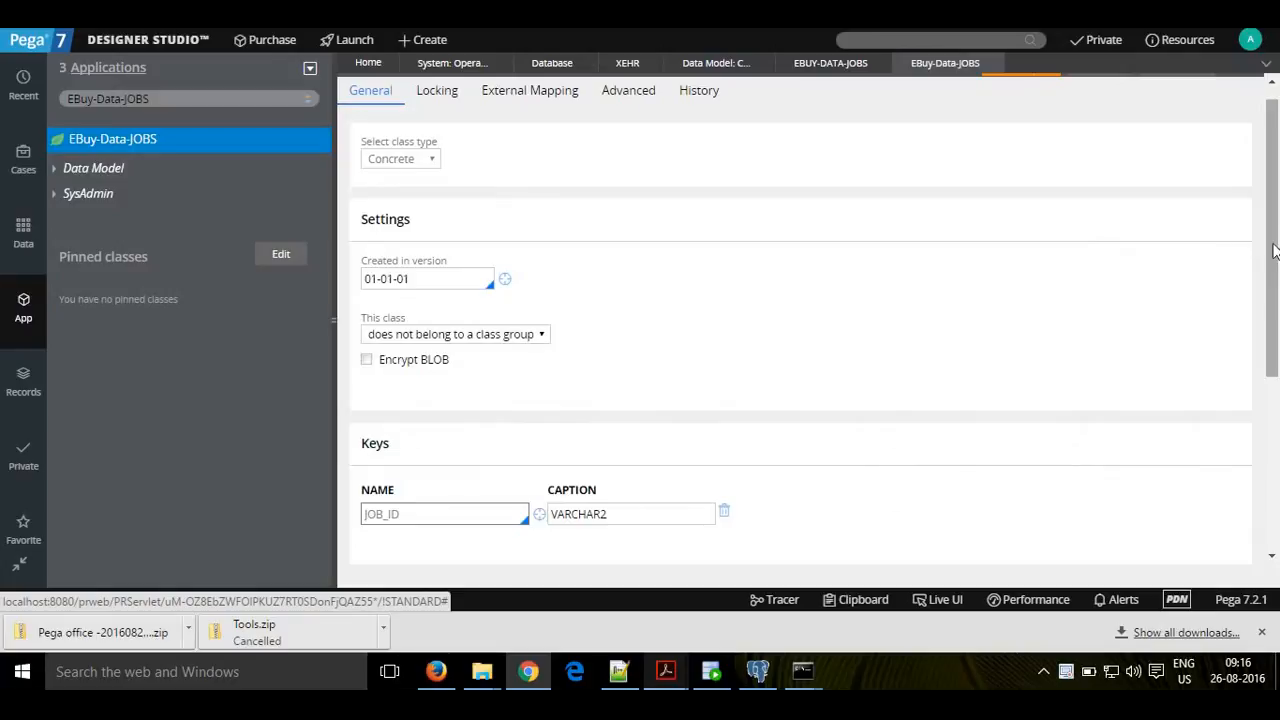
# - Examine the general settings, keys and external column mapping of the EBuy-Data-JOBS class
pyautogui.moveTo(1275, 251); pyautogui.dragTo(1276, 222)
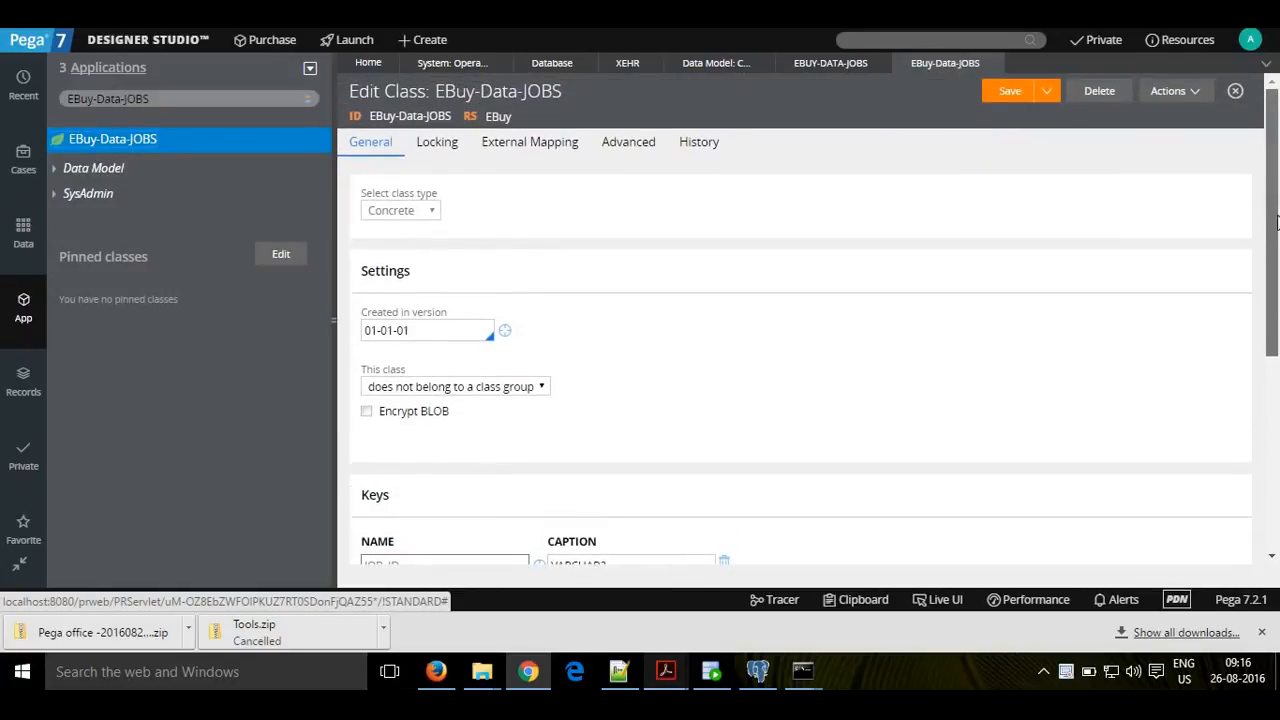
pyautogui.scroll(-1, 963, 314)
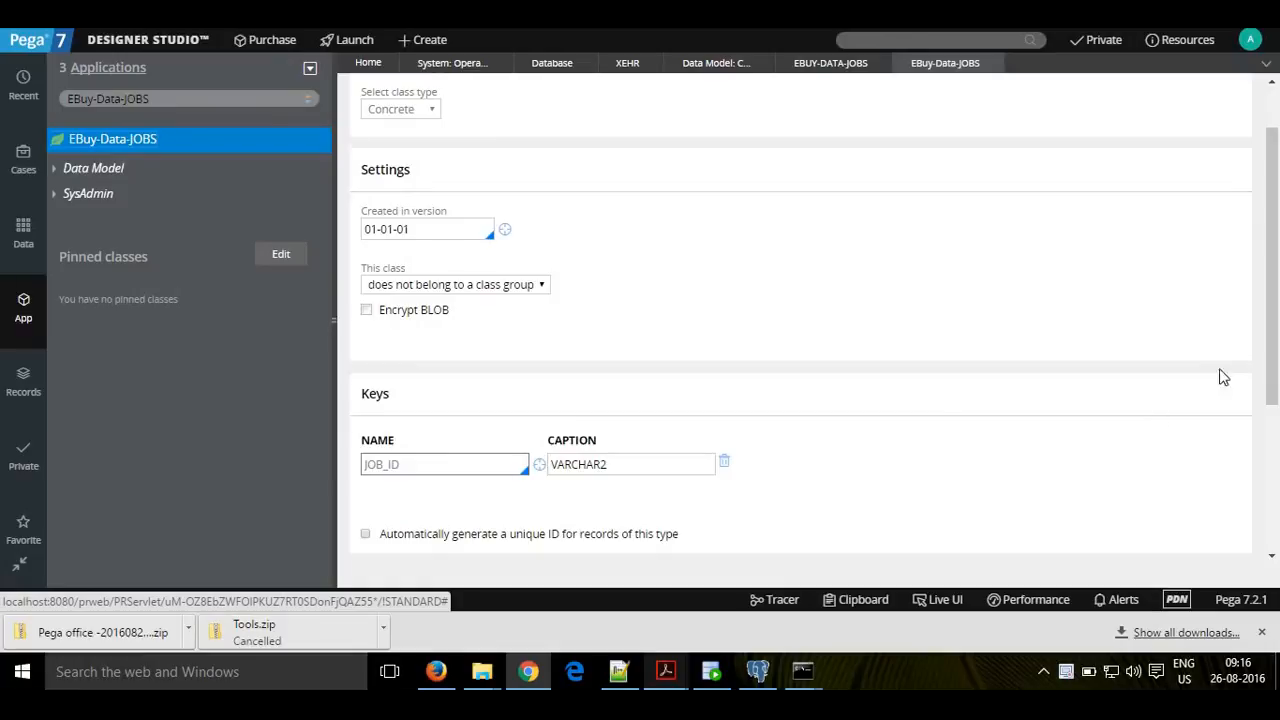
pyautogui.scroll(1, 1268, 360)
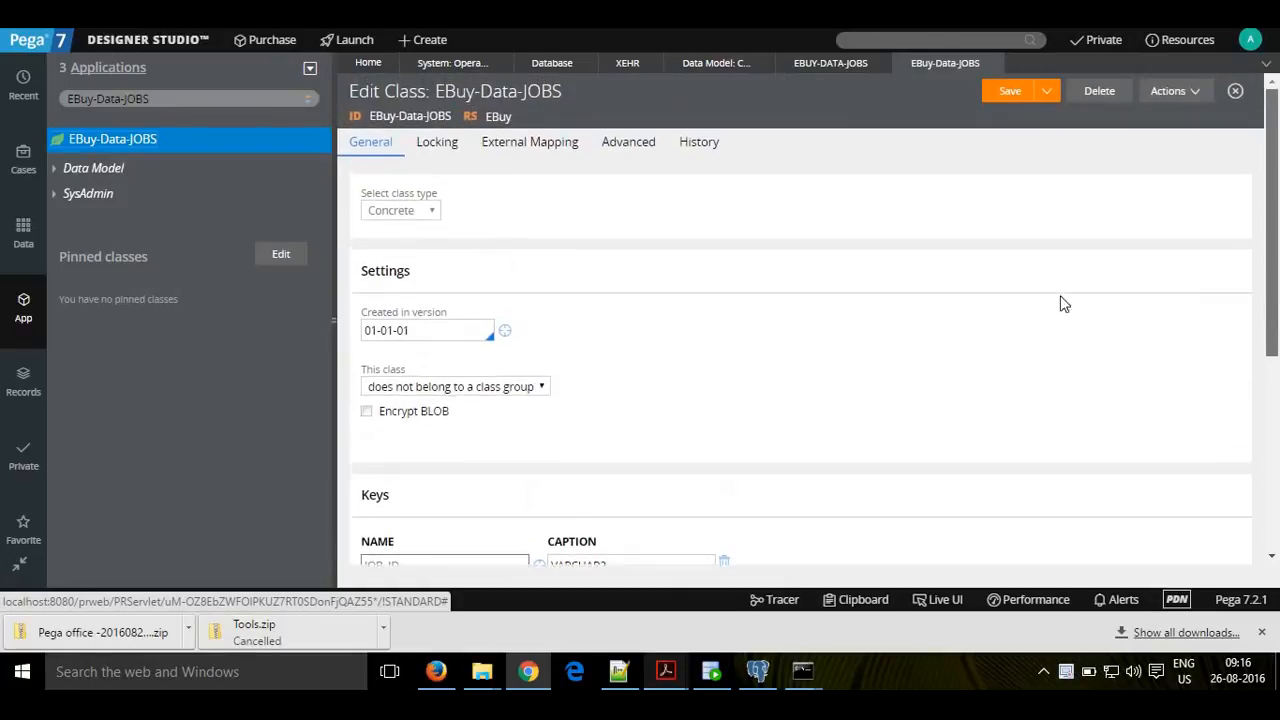
pyautogui.click(540, 152)
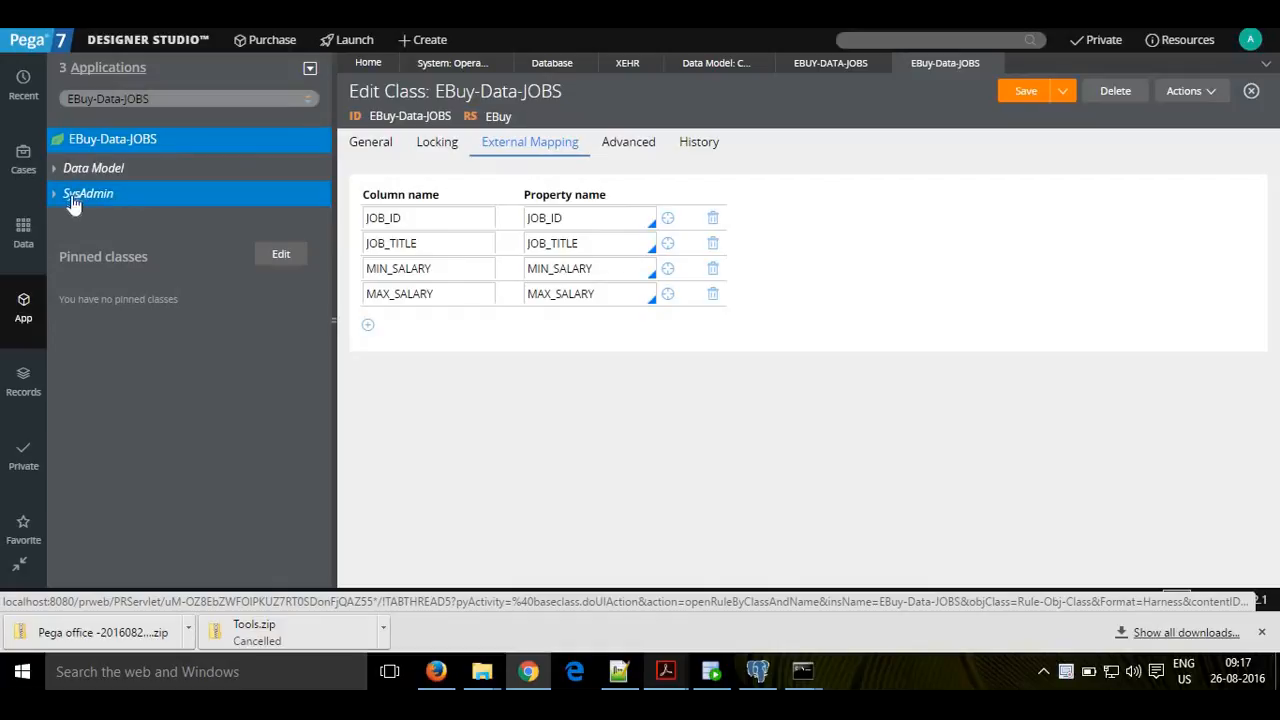
# - Create a Connect SQL record from the EBuy-Data-JOBS class and label it GetJobs
pyautogui.rightClick(154, 146)
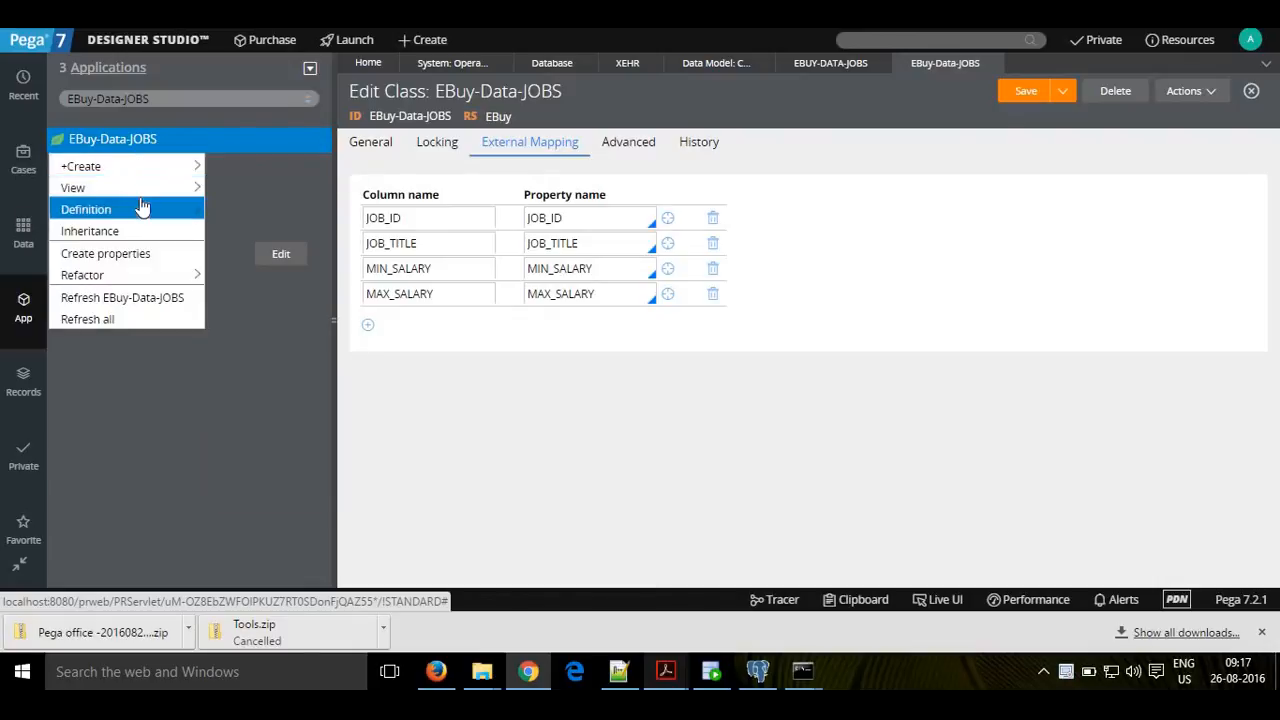
pyautogui.moveTo(163, 172)
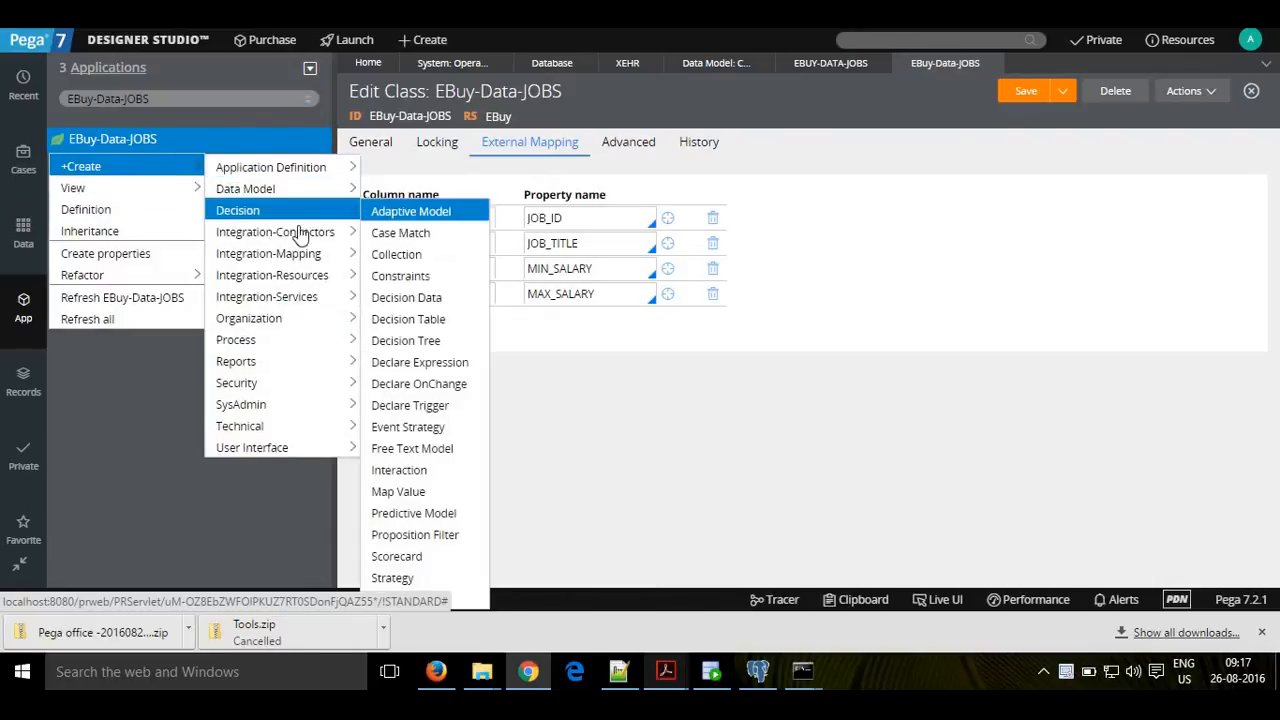
pyautogui.moveTo(309, 243)
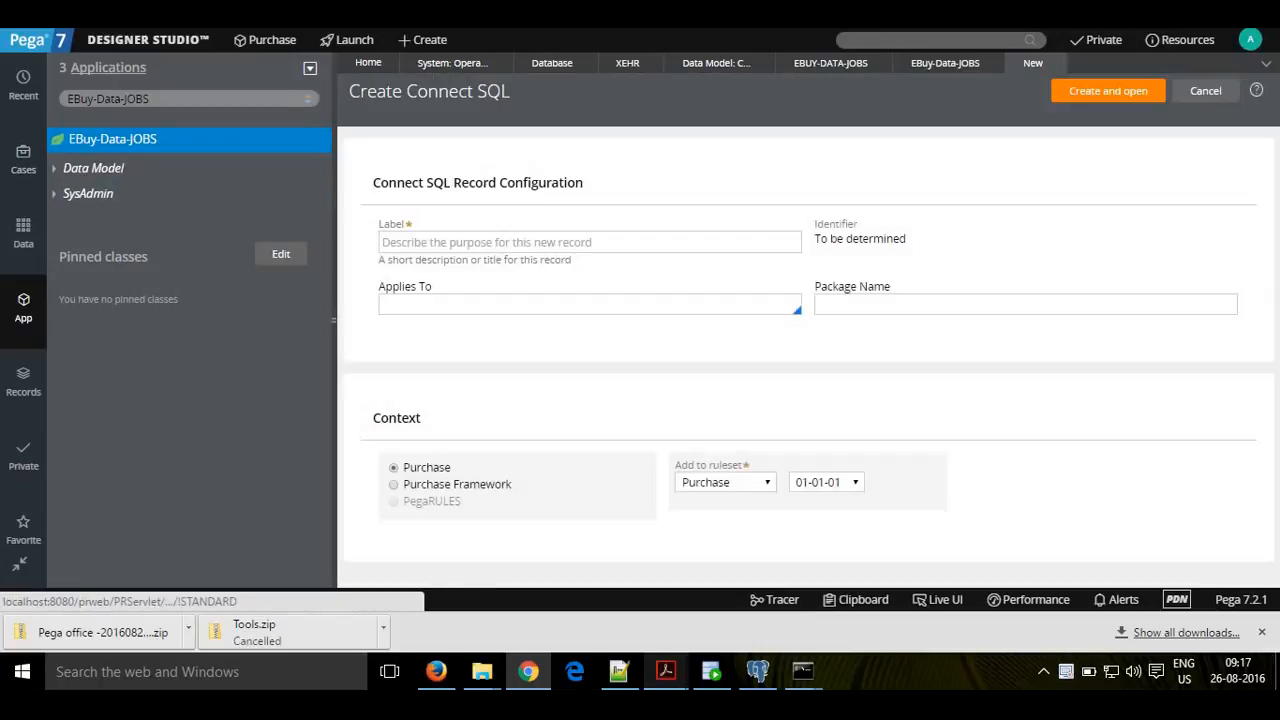
pyautogui.click(516, 242)
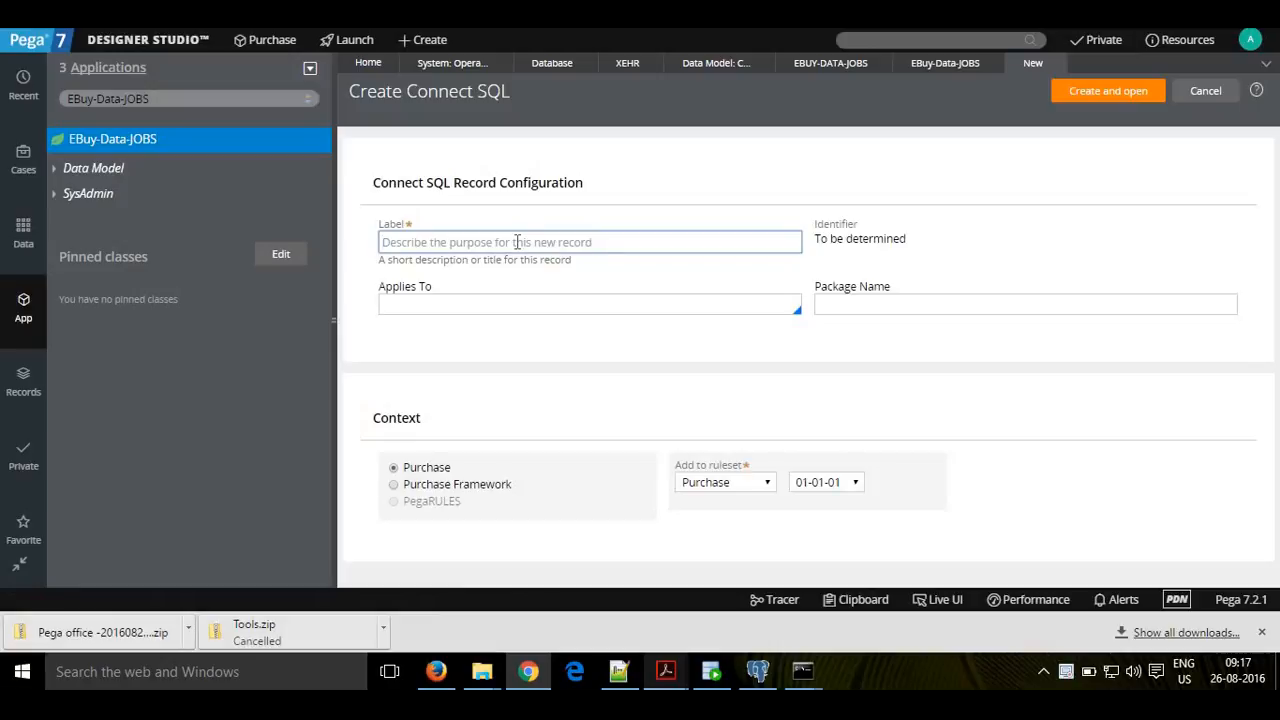
pyautogui.write('GetJ')
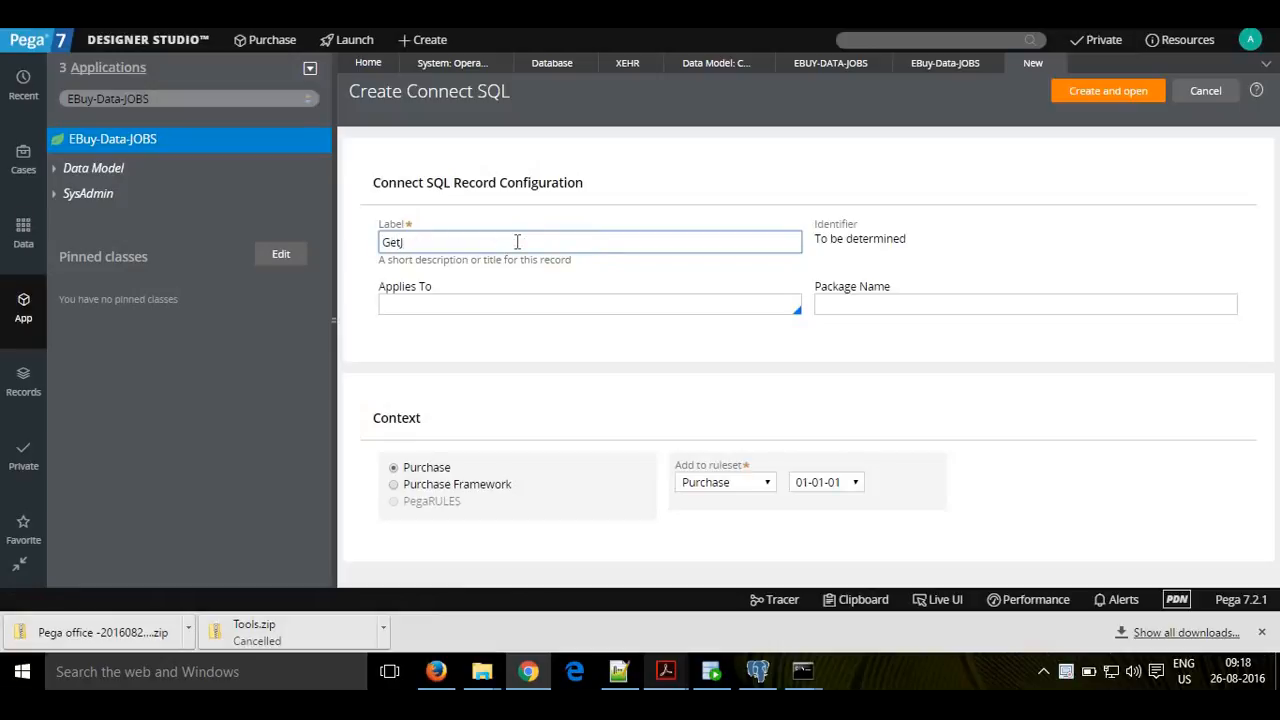
pyautogui.write('obs')
pyautogui.press('Tab')
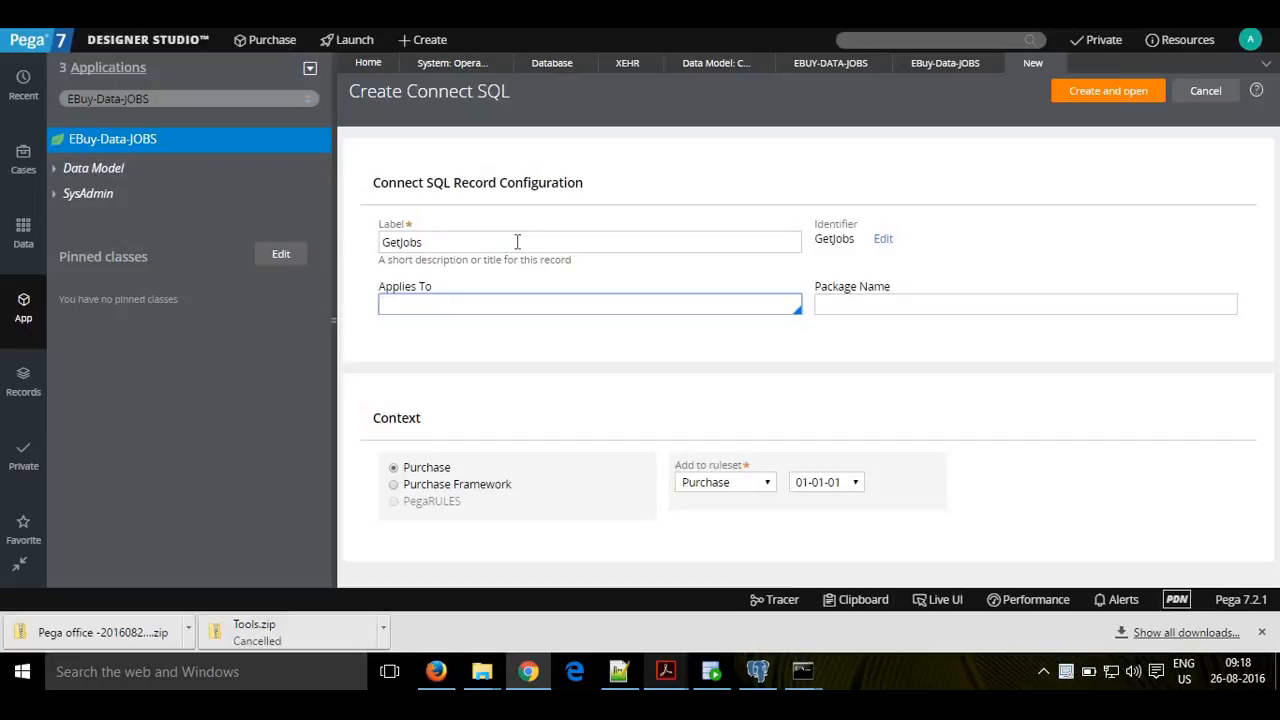
# - Apply the Connect SQL record to EBuy-Data-JOBS with package name Oracle, and create and open it
pyautogui.write('EBuy-Data-JOBS')
pyautogui.press('Tab')
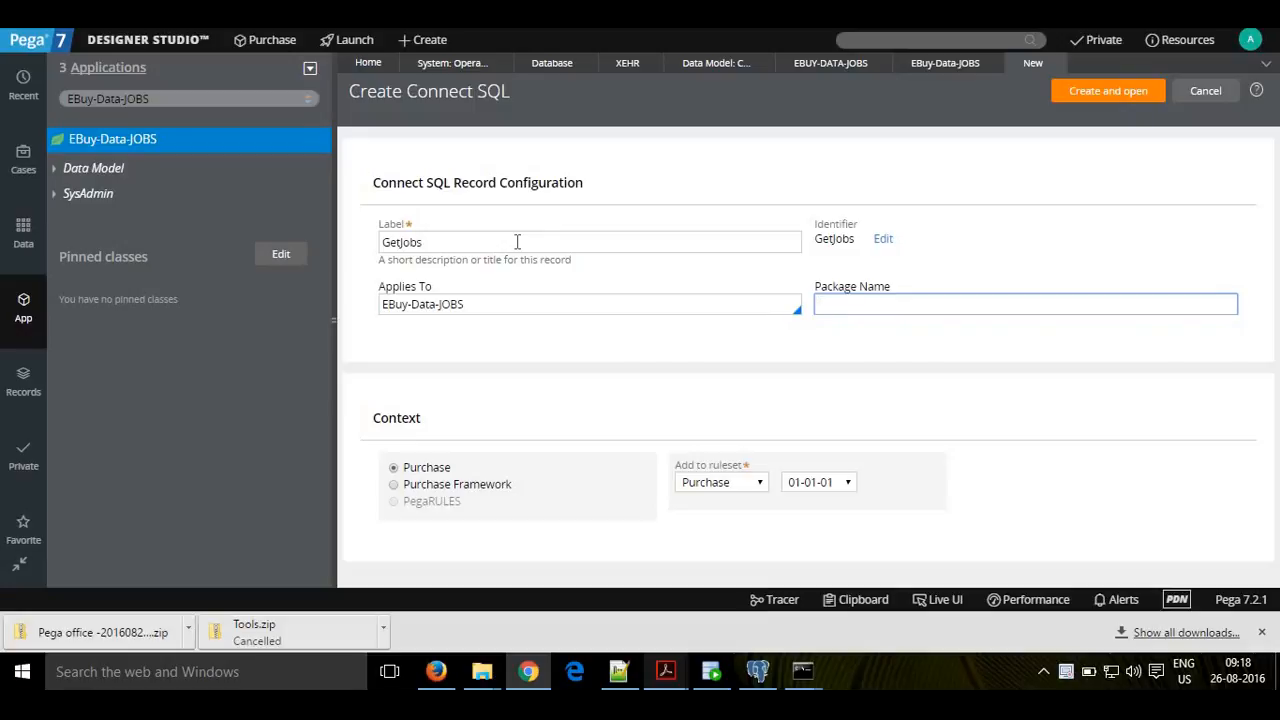
pyautogui.write('Or')
pyautogui.press('BackSpace')
pyautogui.press('BackSpace')
pyautogui.write('Oracle')
pyautogui.click(1097, 93)
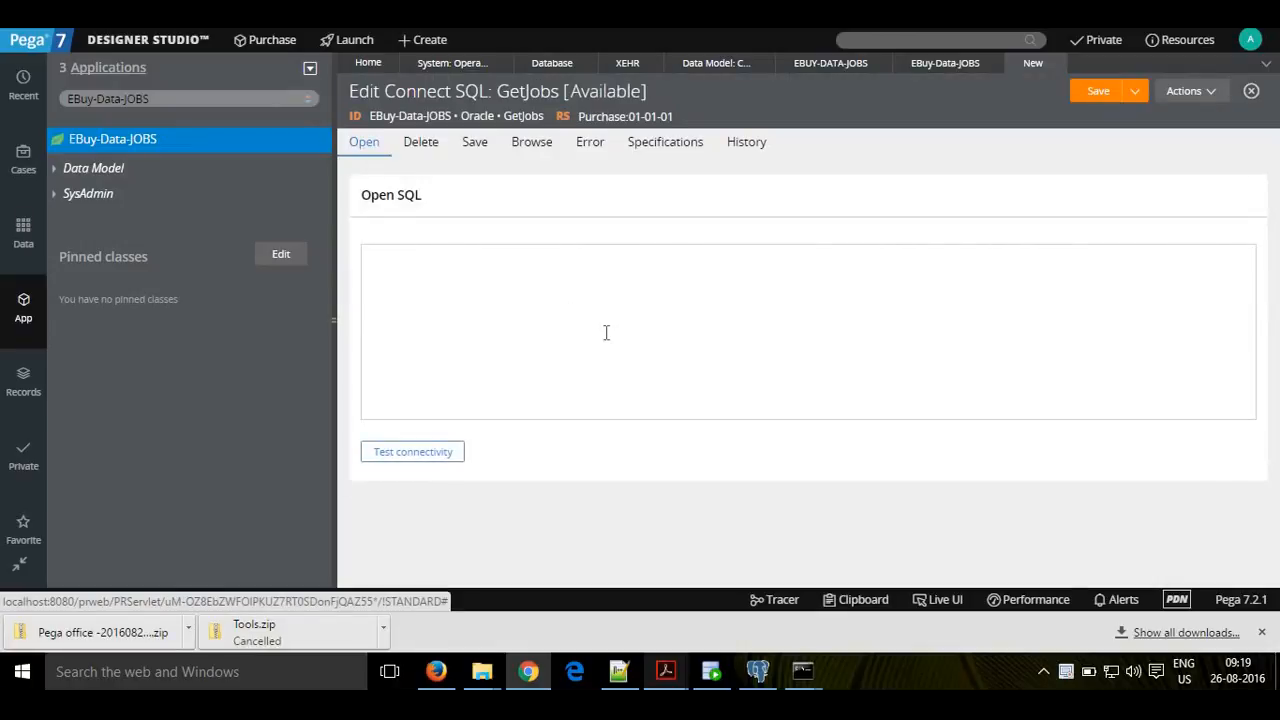
# - Look through the Open, Delete and Save SQL sections of the GetJobs record
pyautogui.click(431, 286)
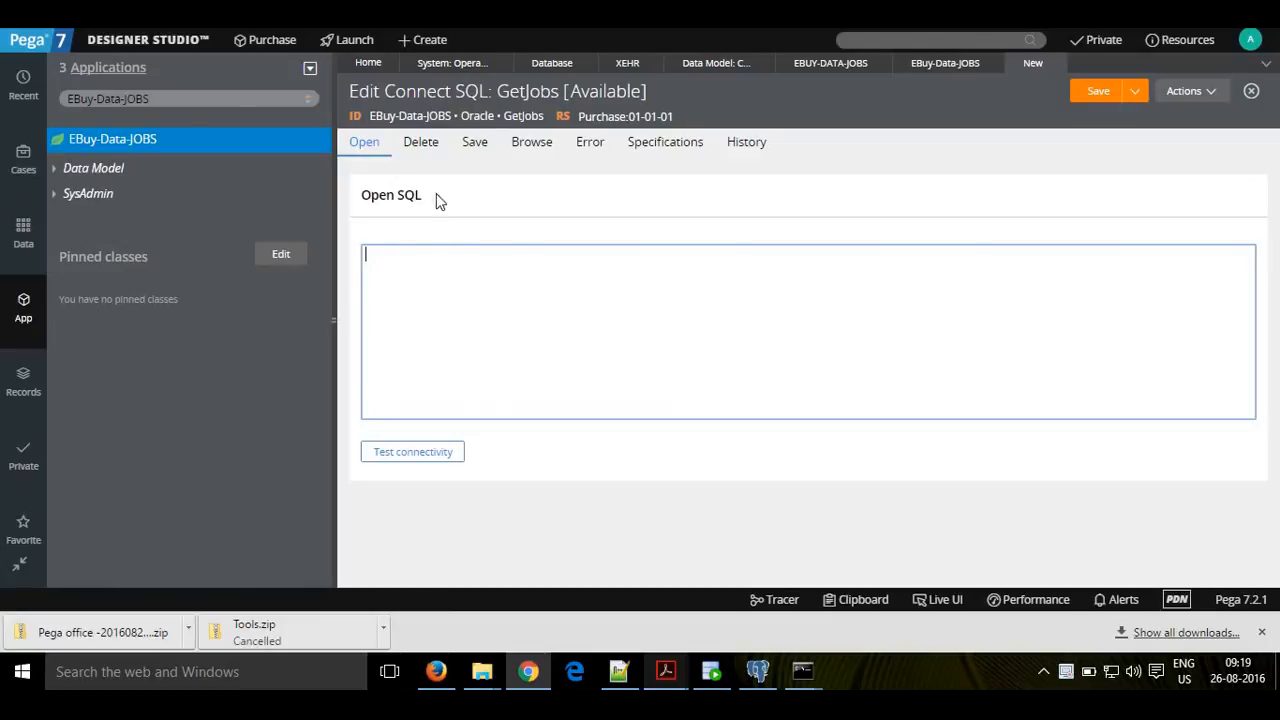
pyautogui.click(424, 152)
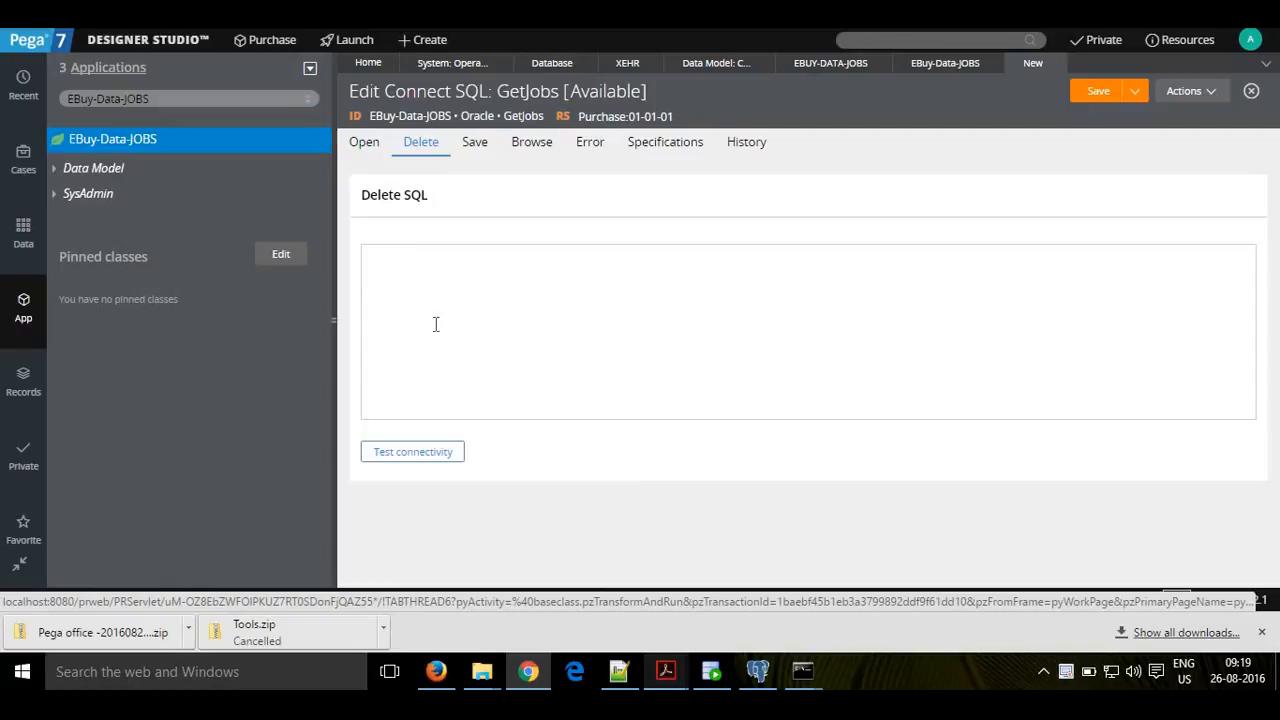
pyautogui.click(475, 145)
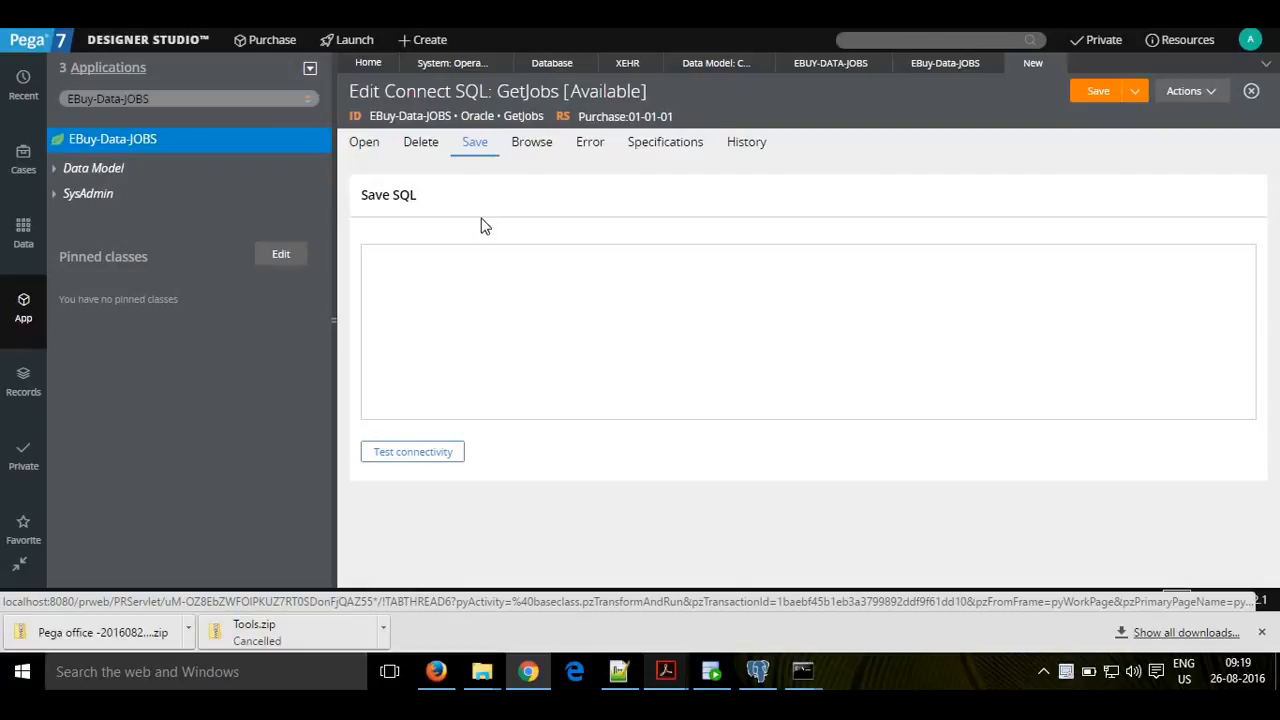
# - Start the Browse SQL query of the GetJobs record with "select JOB_ID", copying the column name from the EBuy-Data-JOBS external mapping
pyautogui.click(532, 148)
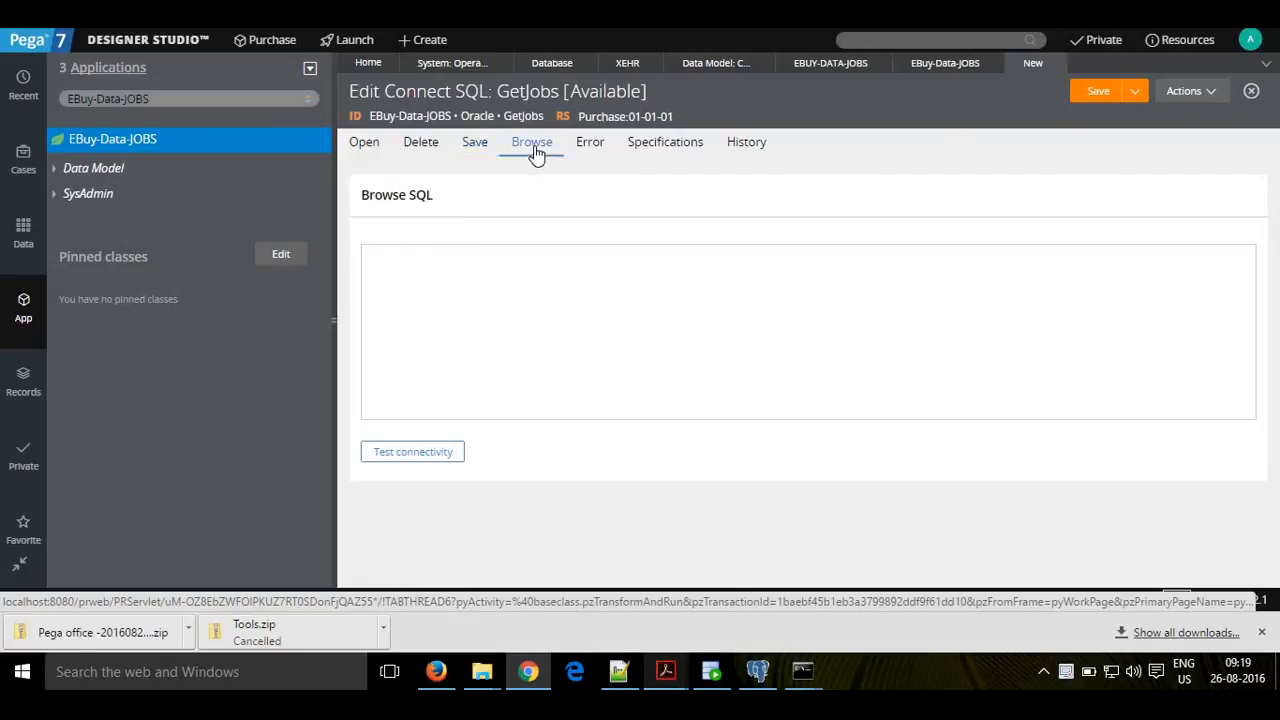
pyautogui.click(452, 297)
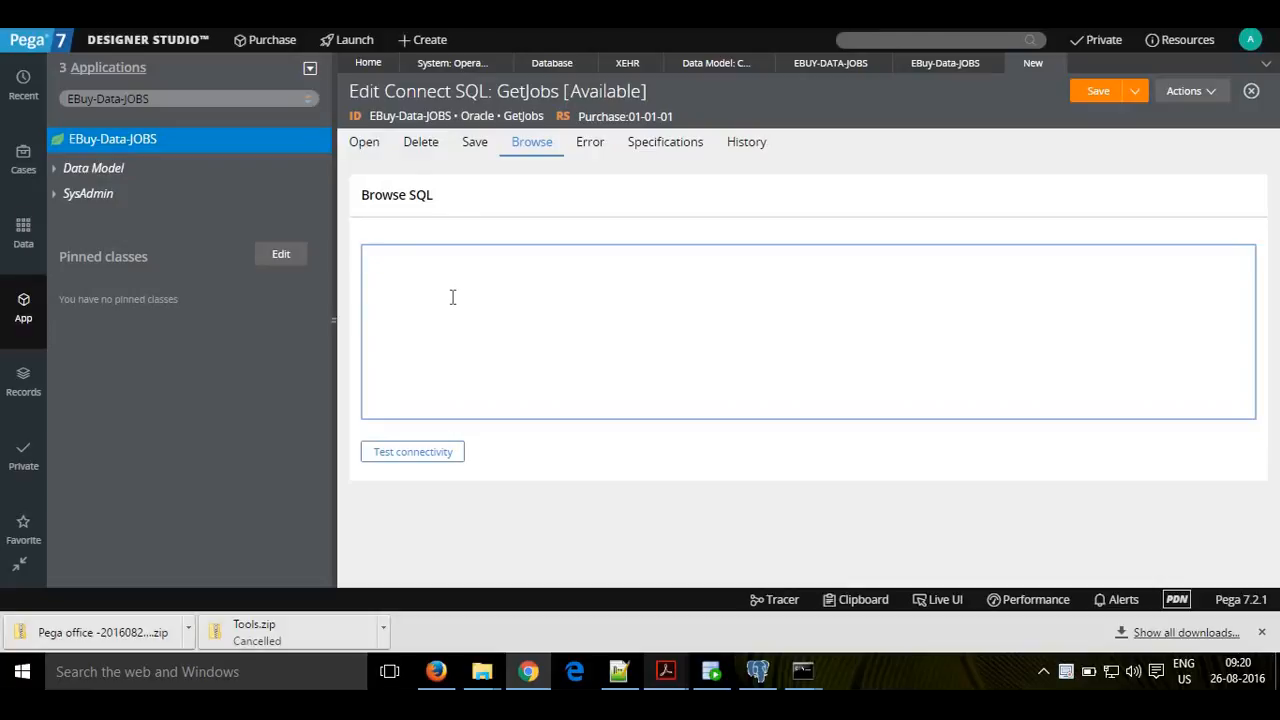
pyautogui.write('select')
pyautogui.click(945, 64)
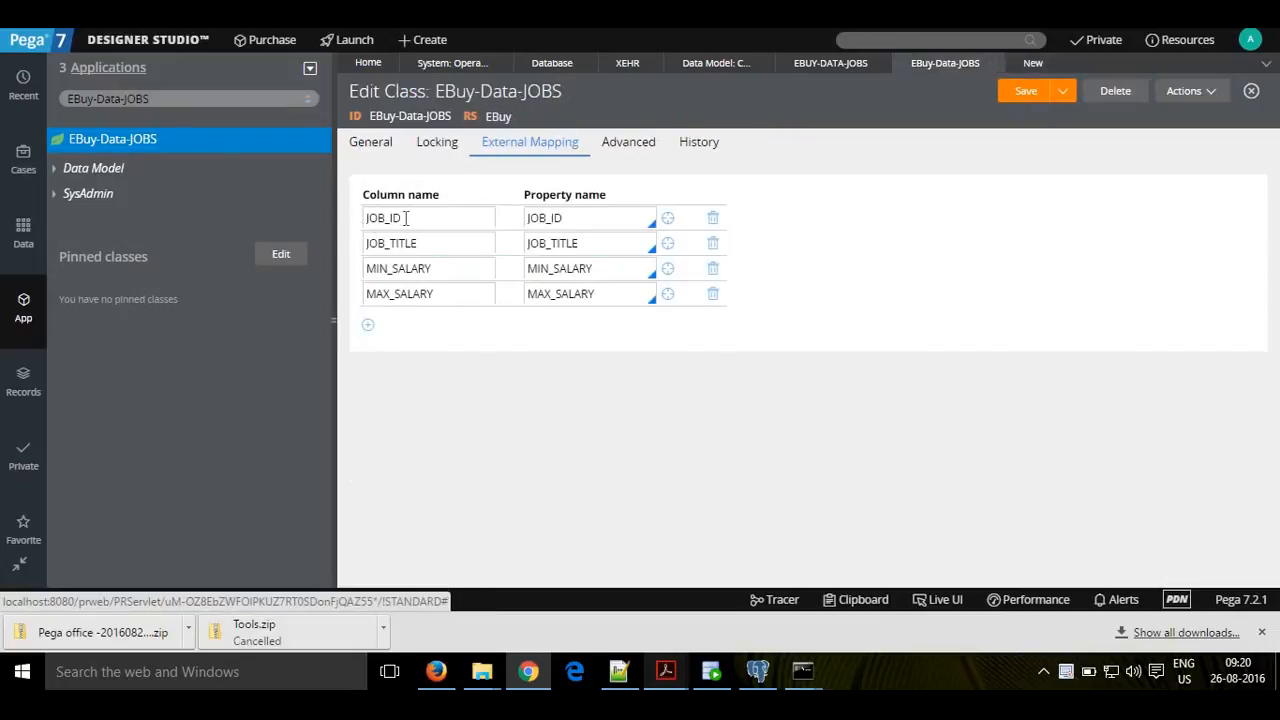
pyautogui.moveTo(403, 218); pyautogui.dragTo(363, 219)
pyautogui.hotkey('ctrl', 'c')
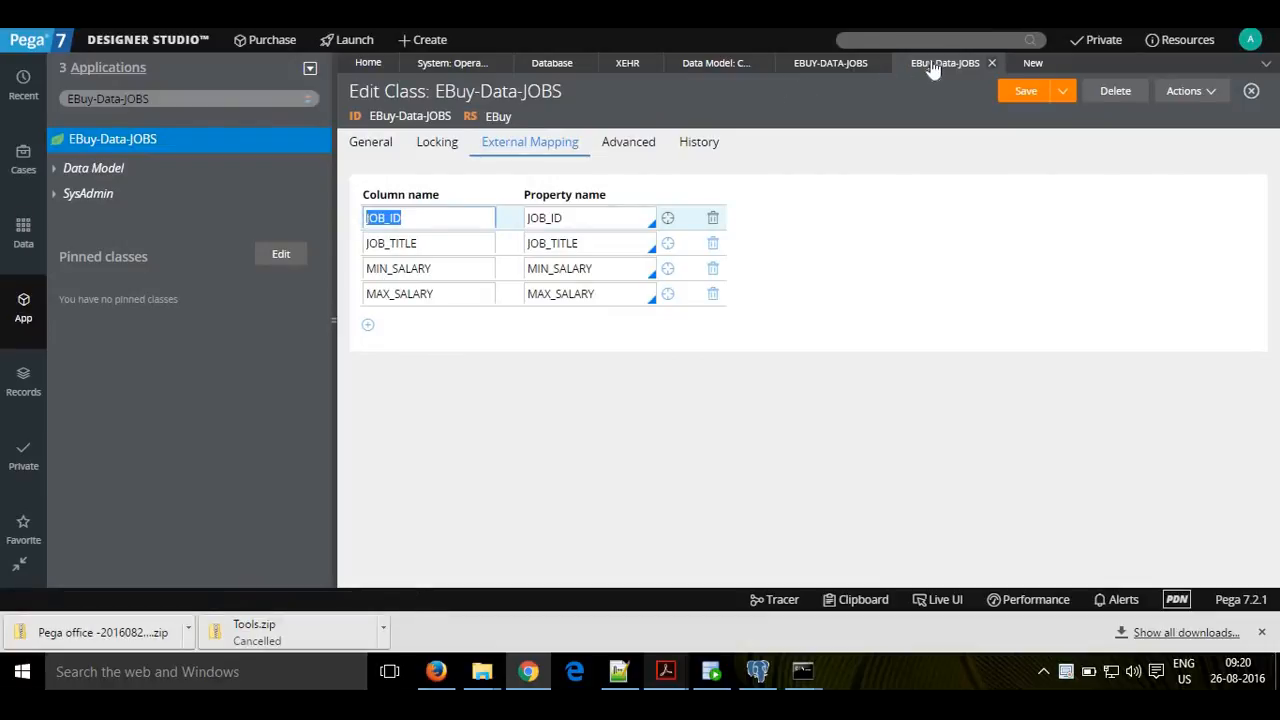
pyautogui.hotkey('alt', 'Tab')
pyautogui.hotkey('alt', 'Tab')
pyautogui.click(933, 68)
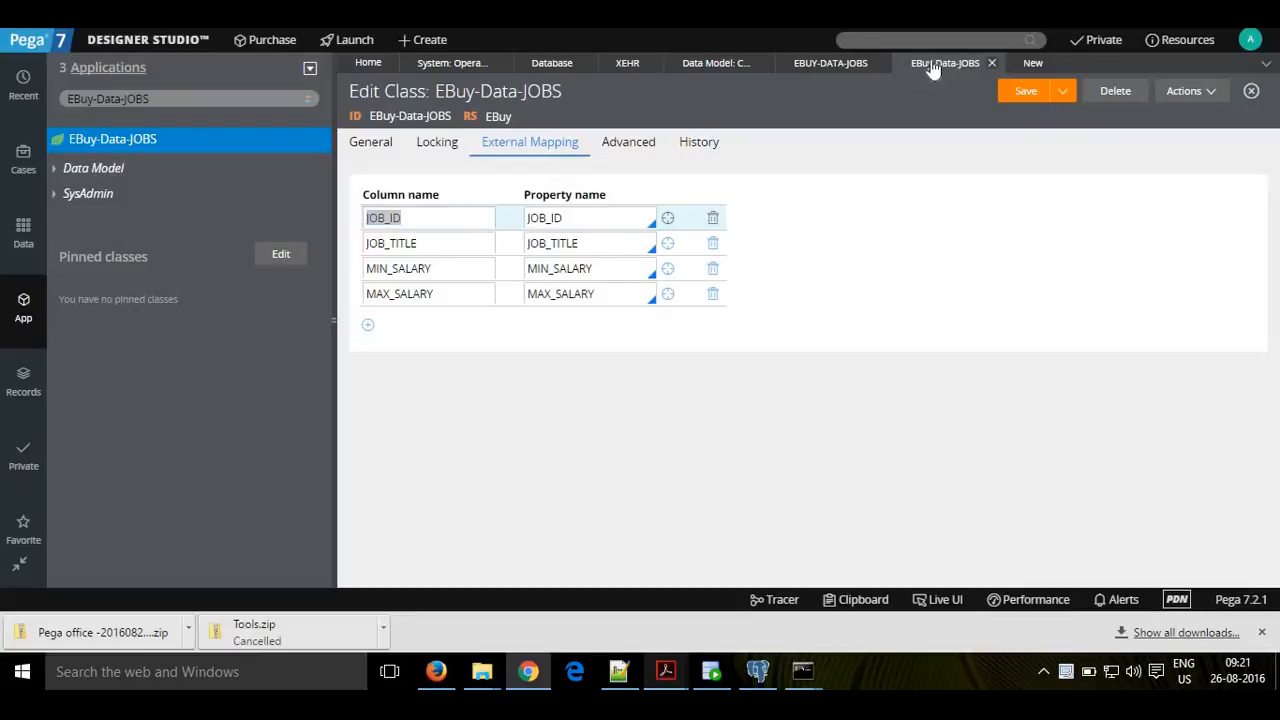
pyautogui.click(1033, 63)
pyautogui.click(458, 253)
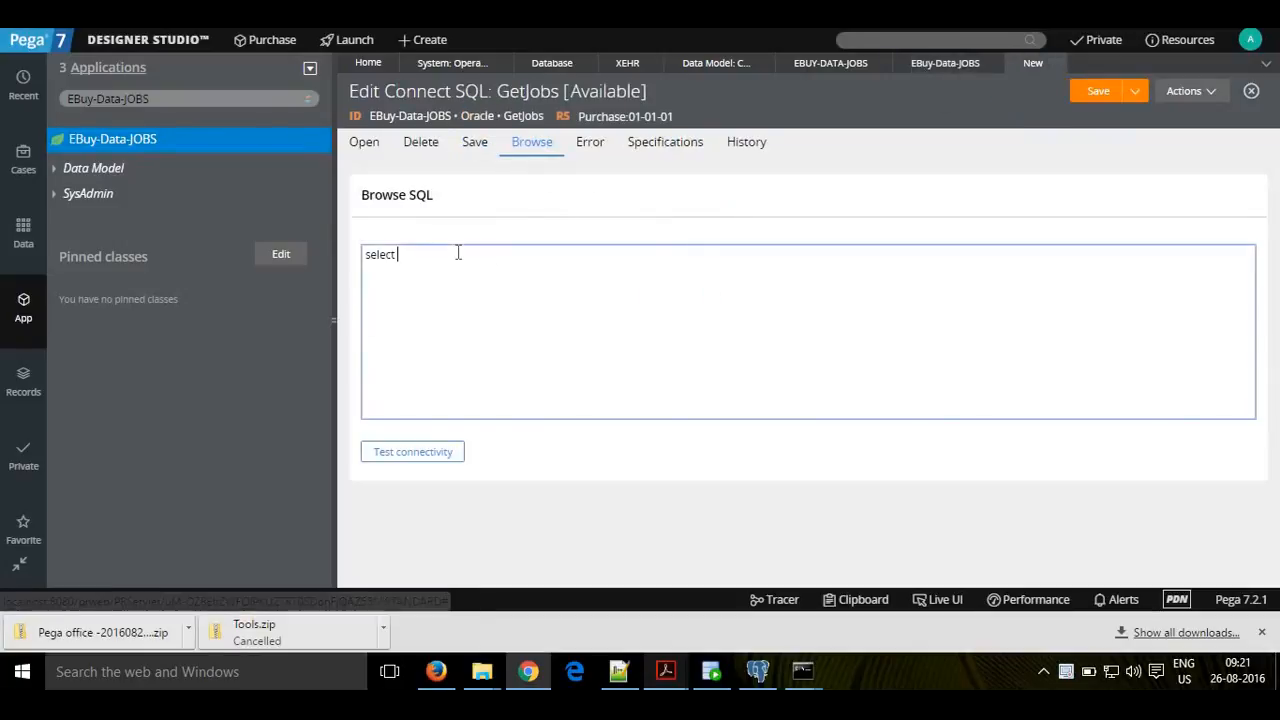
pyautogui.hotkey('ctrl', 'v')
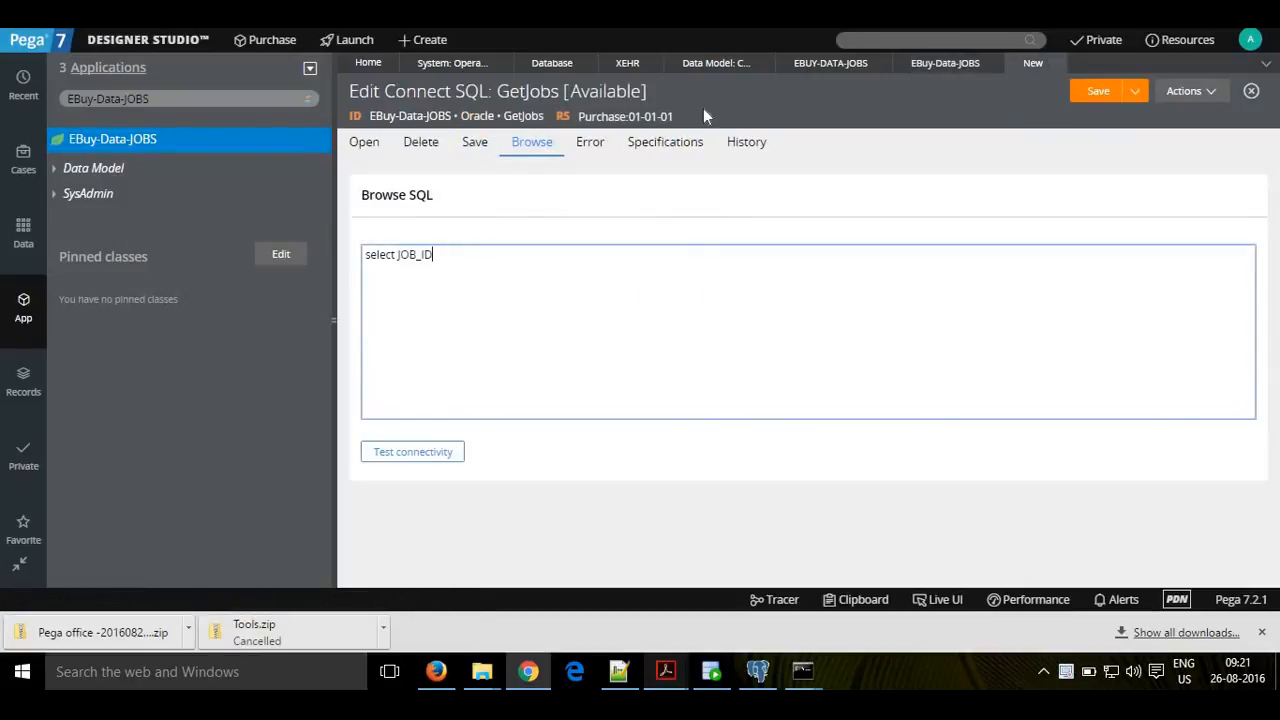
# - Add the JOB_TITLE column from the class's external mapping to the Browse SQL select list, separated by commas
pyautogui.click(973, 66)
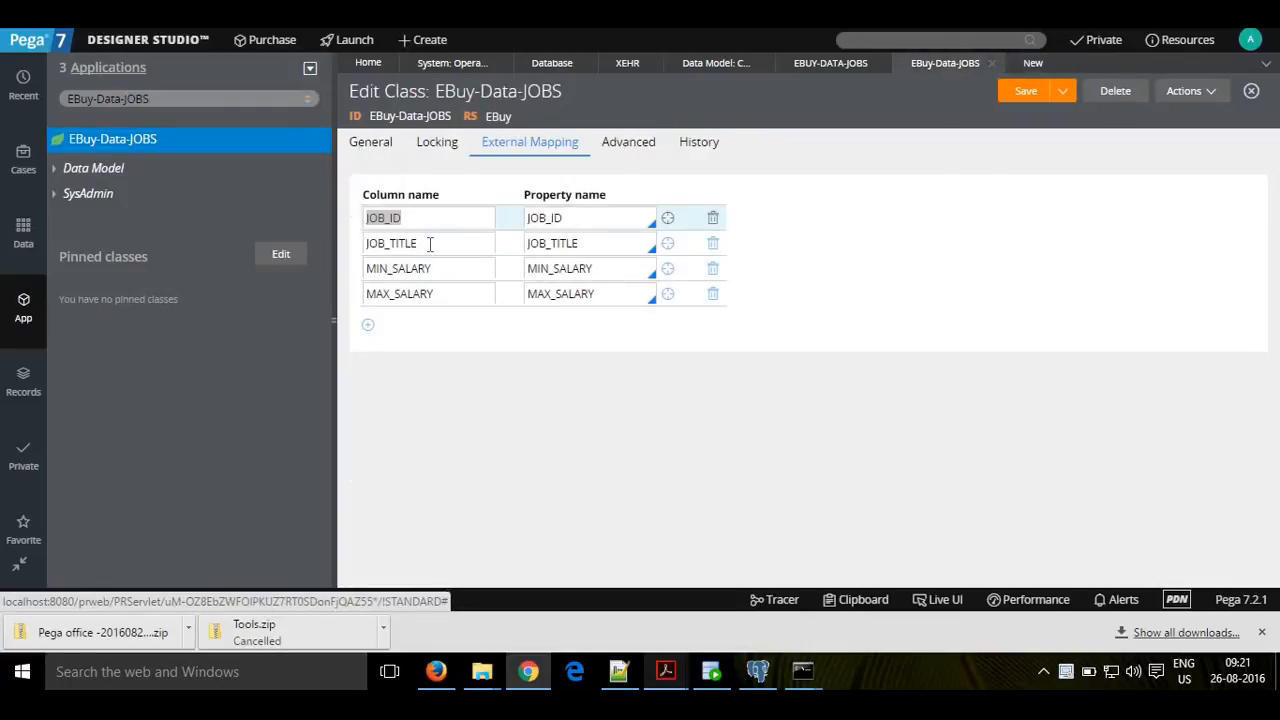
pyautogui.moveTo(430, 245); pyautogui.dragTo(363, 255)
pyautogui.hotkey('ctrl', 'c')
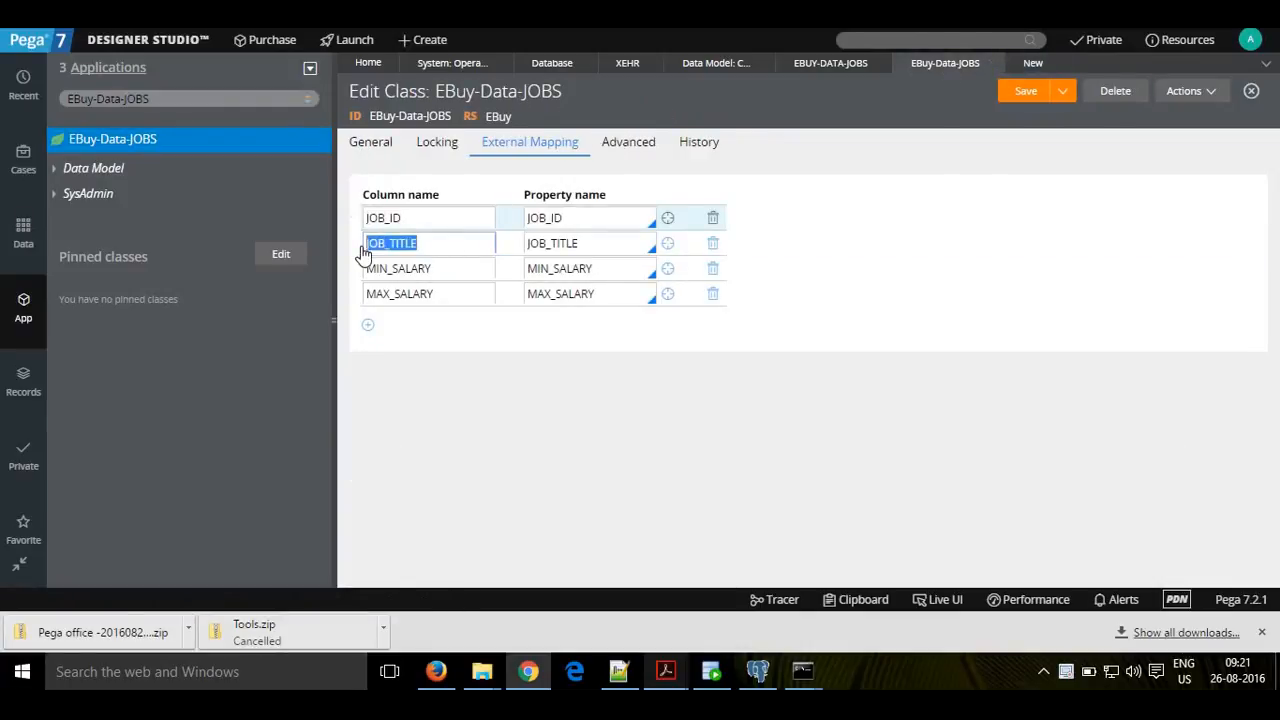
pyautogui.click(1034, 62)
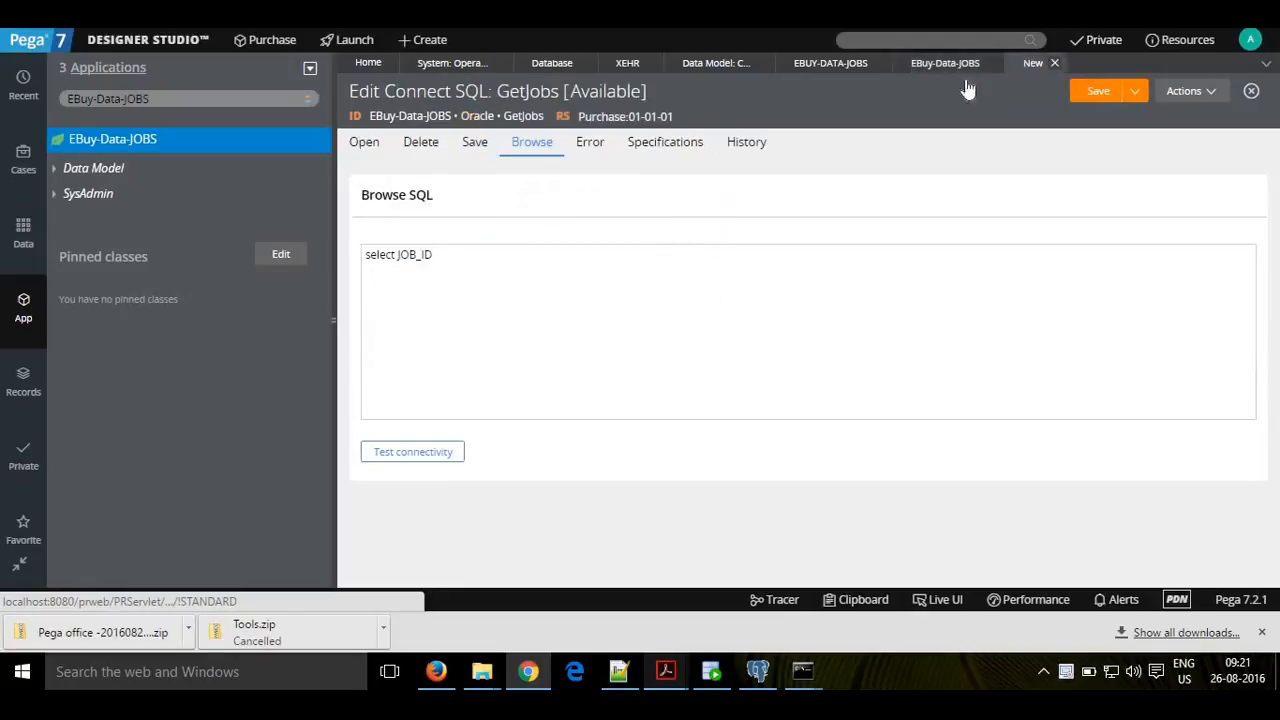
pyautogui.click(466, 254)
pyautogui.write(',')
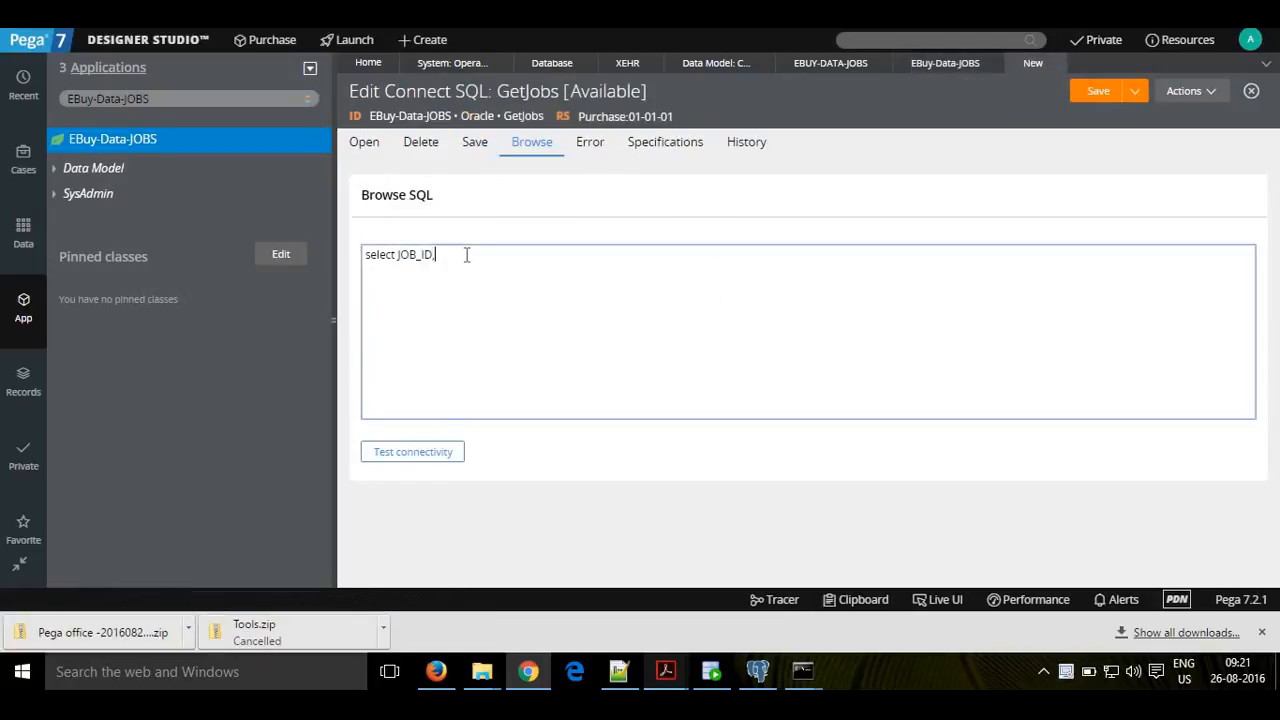
pyautogui.hotkey('ctrl', 'v')
pyautogui.write(',')
# - Copy the MIN_SALARY column name from the external mapping into the Browse SQL select list, followed by a comma
pyautogui.click(931, 66)
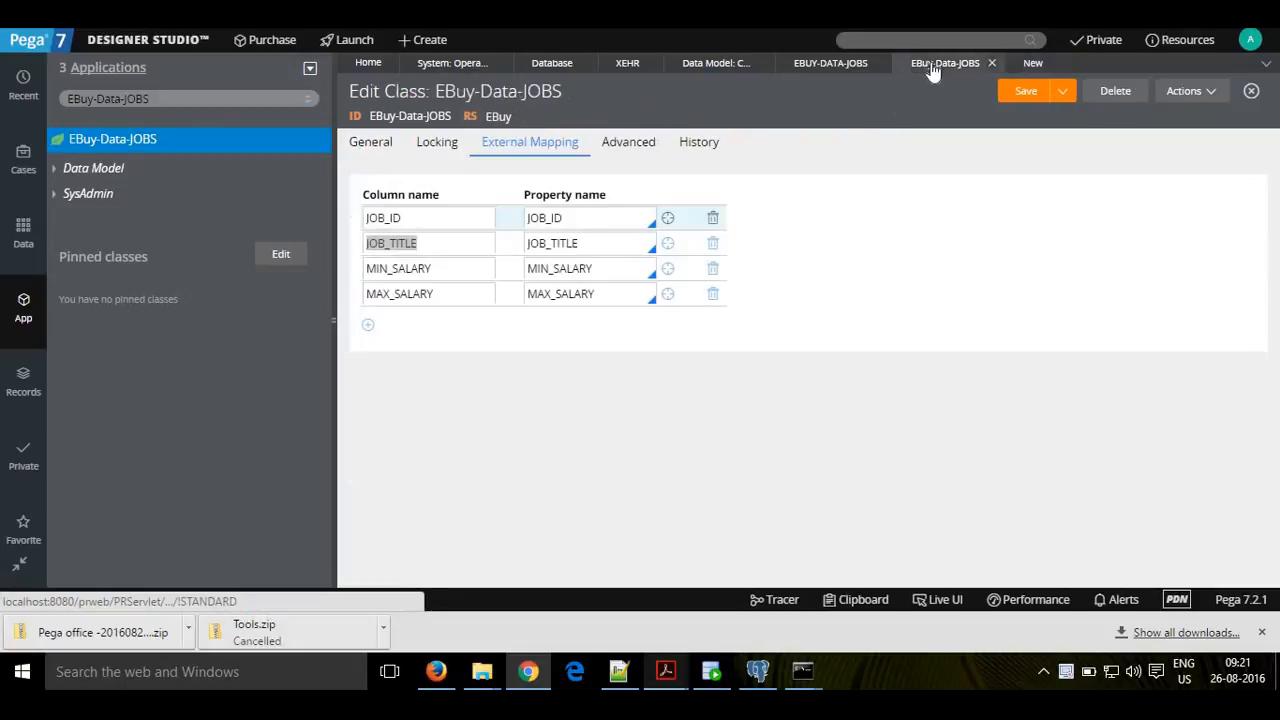
pyautogui.moveTo(438, 268); pyautogui.dragTo(357, 271)
pyautogui.hotkey('ctrl', 'c')
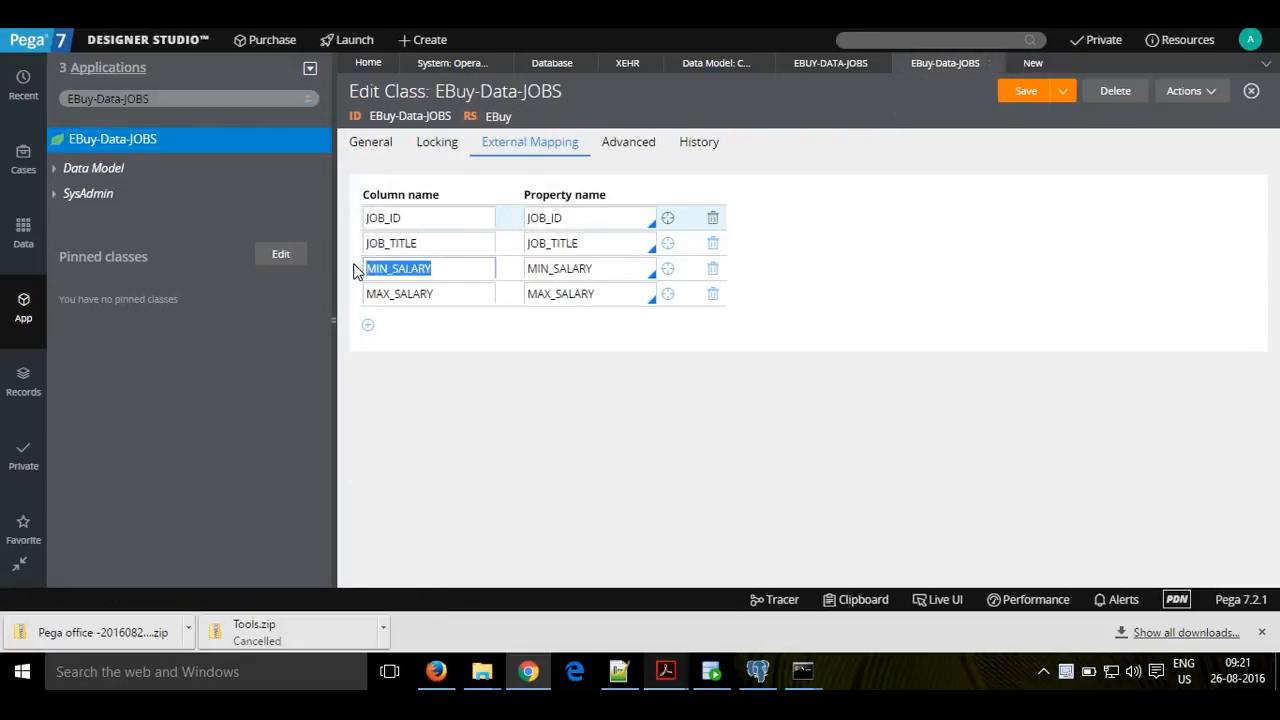
pyautogui.click(1030, 65)
pyautogui.click(1030, 65)
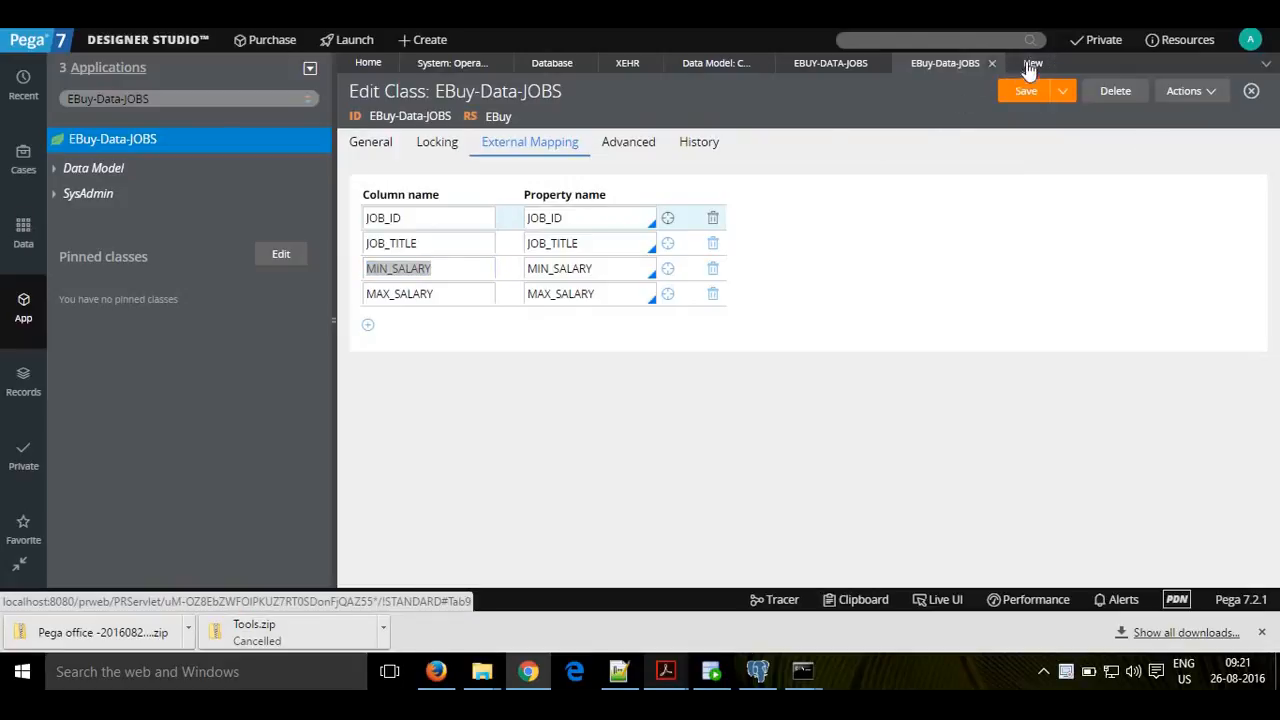
pyautogui.click(511, 254)
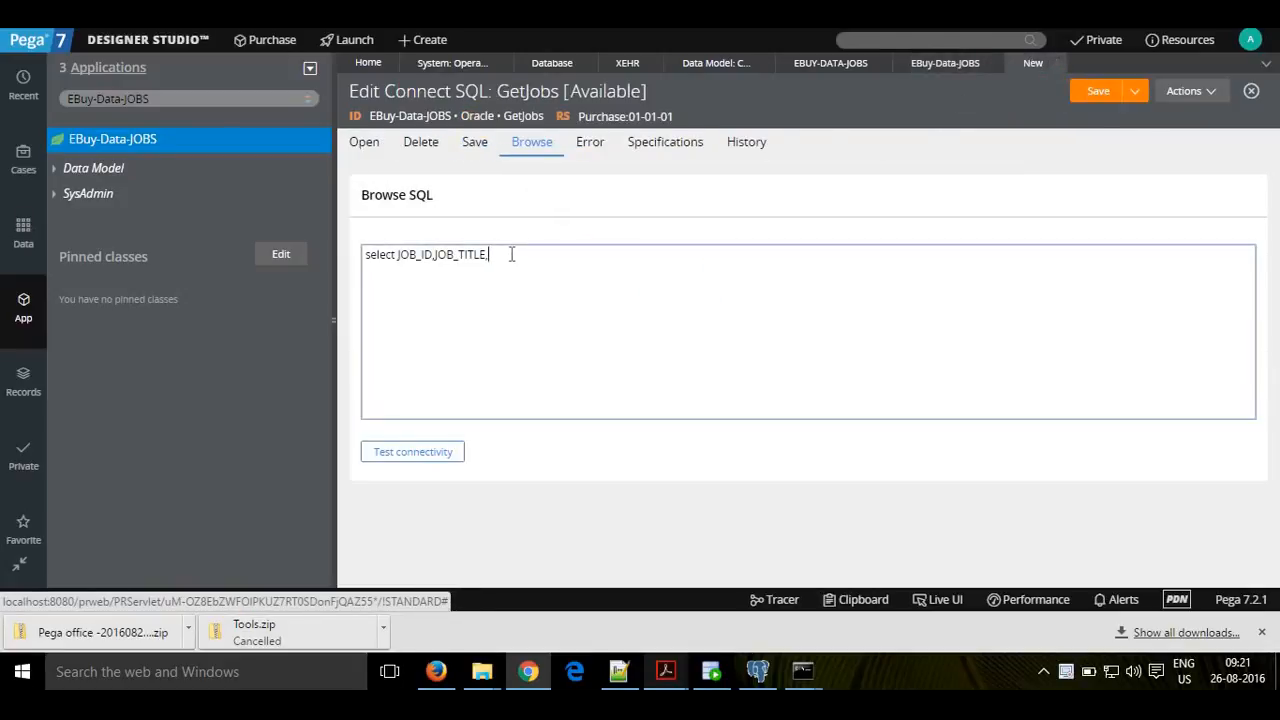
pyautogui.hotkey('ctrl', 'v')
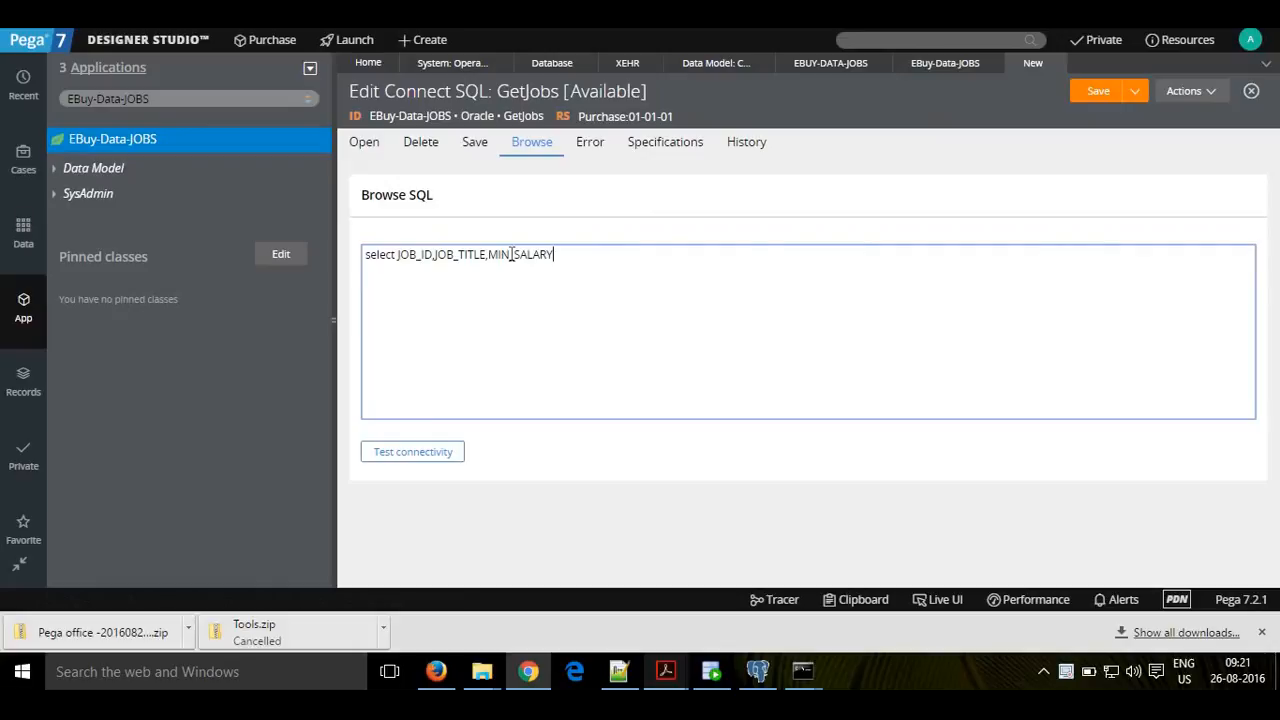
pyautogui.write(',')
# - Copy MAX_SALARY from the external mapping to complete the column list of the Browse SQL query
pyautogui.click(938, 66)
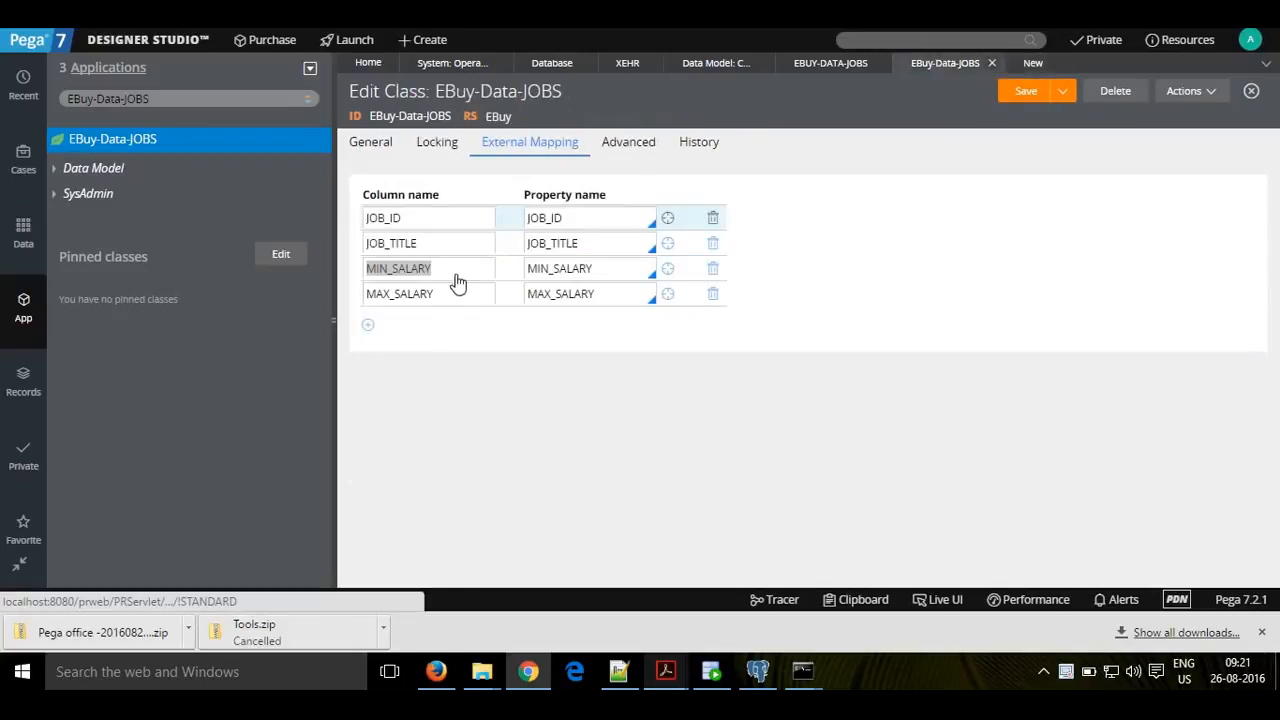
pyautogui.doubleClick(371, 292)
pyautogui.hotkey('ctrl', 'c')
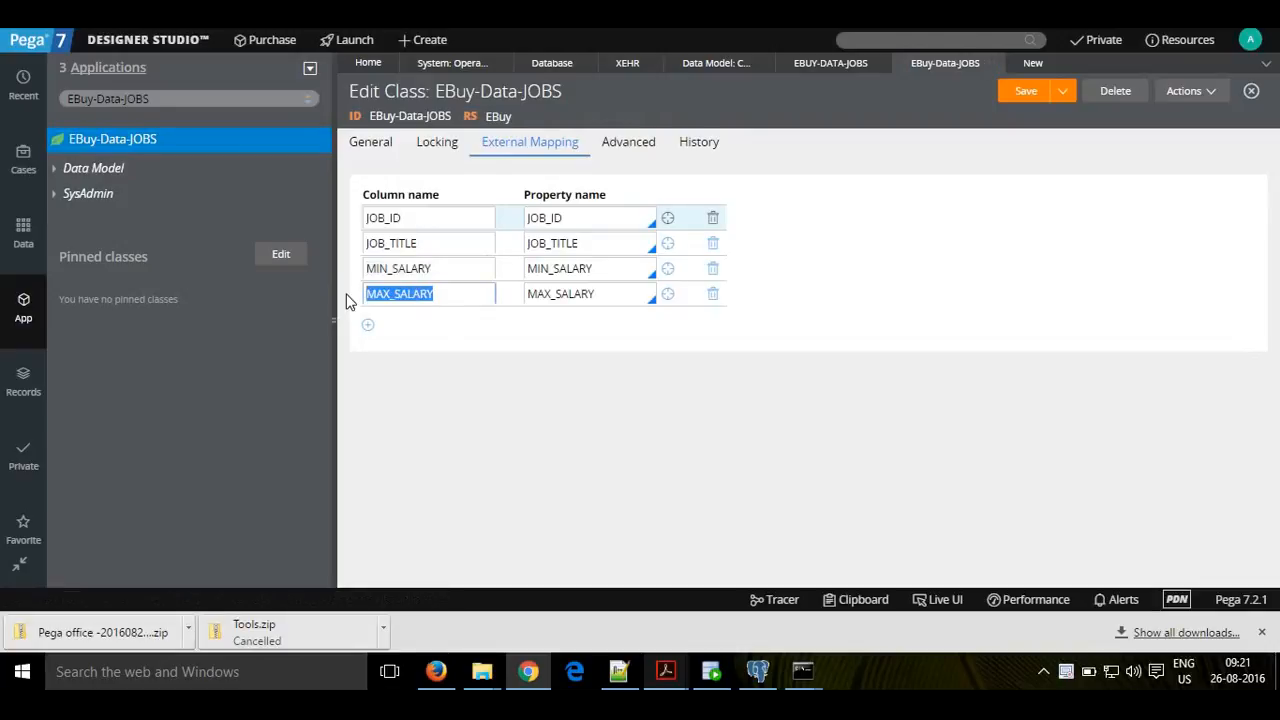
pyautogui.click(1030, 63)
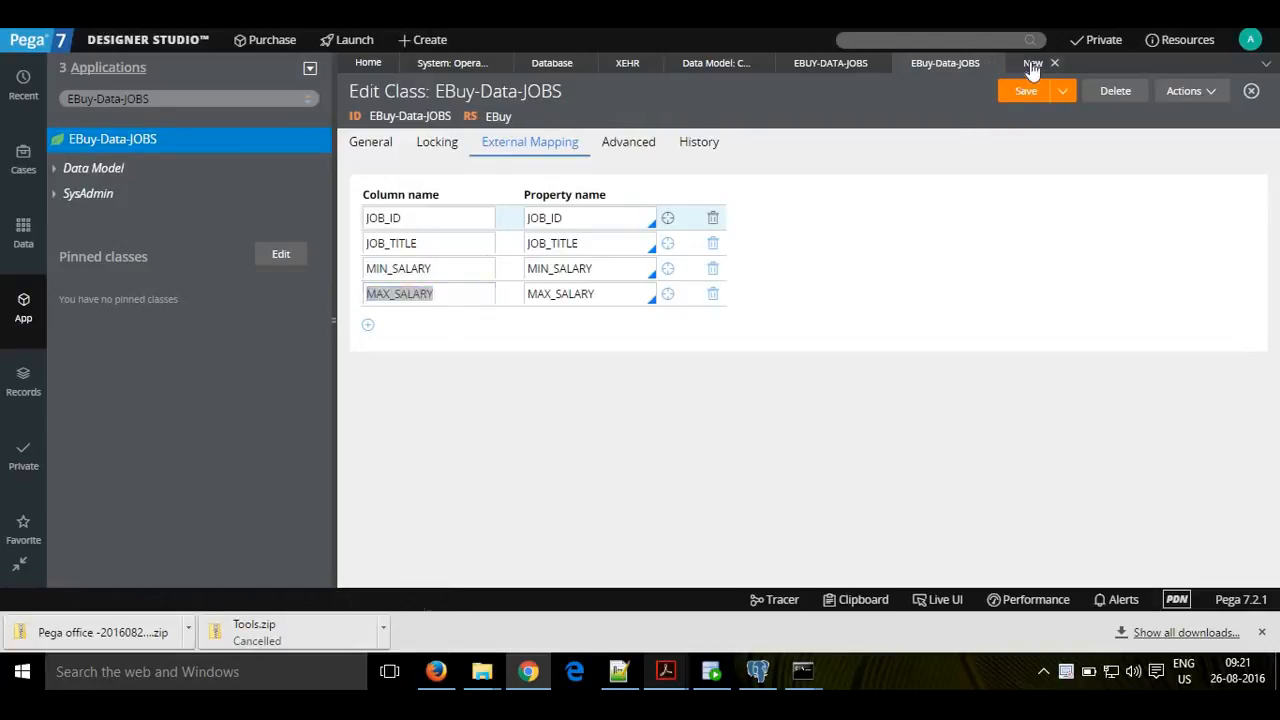
pyautogui.click(593, 254)
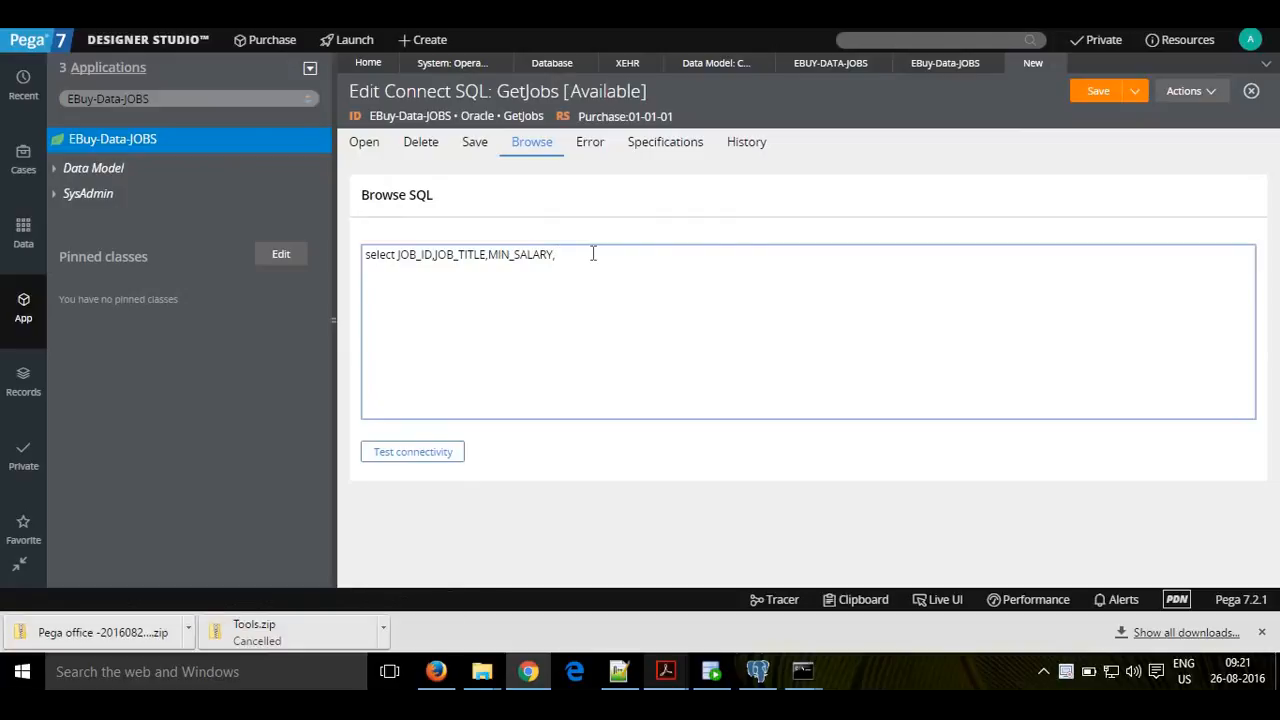
pyautogui.hotkey('ctrl', 'v')
# - Complete the Browse SQL query with "from { class:EBuy-Data-JOBS}" and save the GetJobs record
pyautogui.write('from')
pyautogui.write(' (')
pyautogui.write(' class')
pyautogui.write(':')
pyautogui.write('Ebuy')
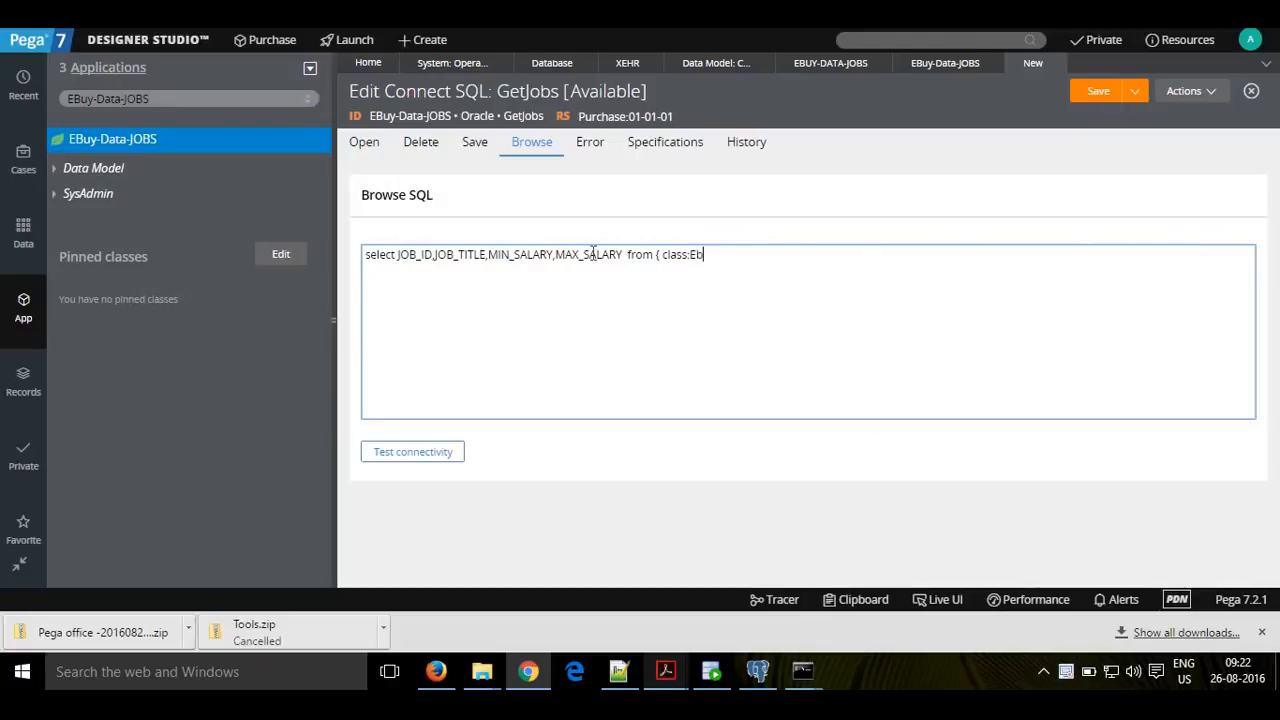
pyautogui.press('BackSpace')
pyautogui.press('BackSpace')
pyautogui.press('BackSpace')
pyautogui.press('BackSpace')
pyautogui.write('Ebuy')
pyautogui.press('BackSpace')
pyautogui.press('BackSpace')
pyautogui.press('BackSpace')
pyautogui.write('BUY')
pyautogui.press('BackSpace')
pyautogui.press('BackSpace')
pyautogui.write('uy-Data-JOBS')
pyautogui.hotkey('ctrl', 's')
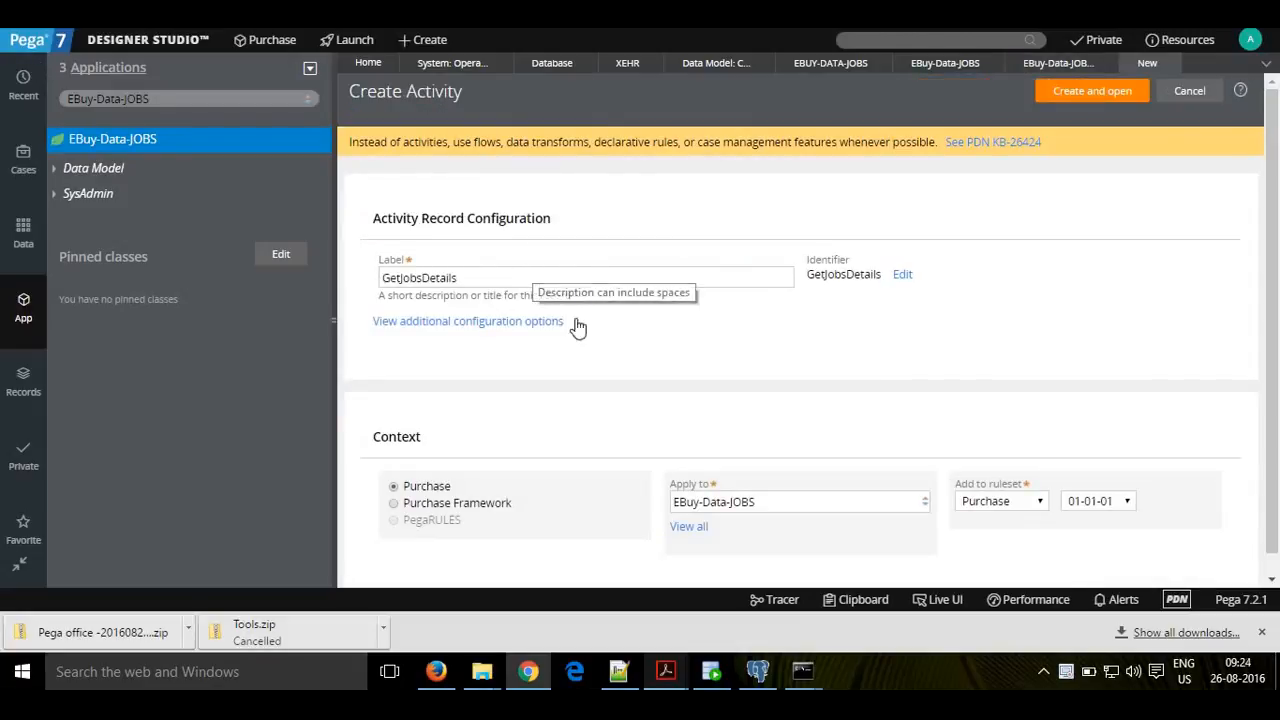
# - Create and open the GetJobsDetails activity in EBuy-Data-JOBS, and check its page and class definitions and RDB-List step
pyautogui.click(1088, 91)
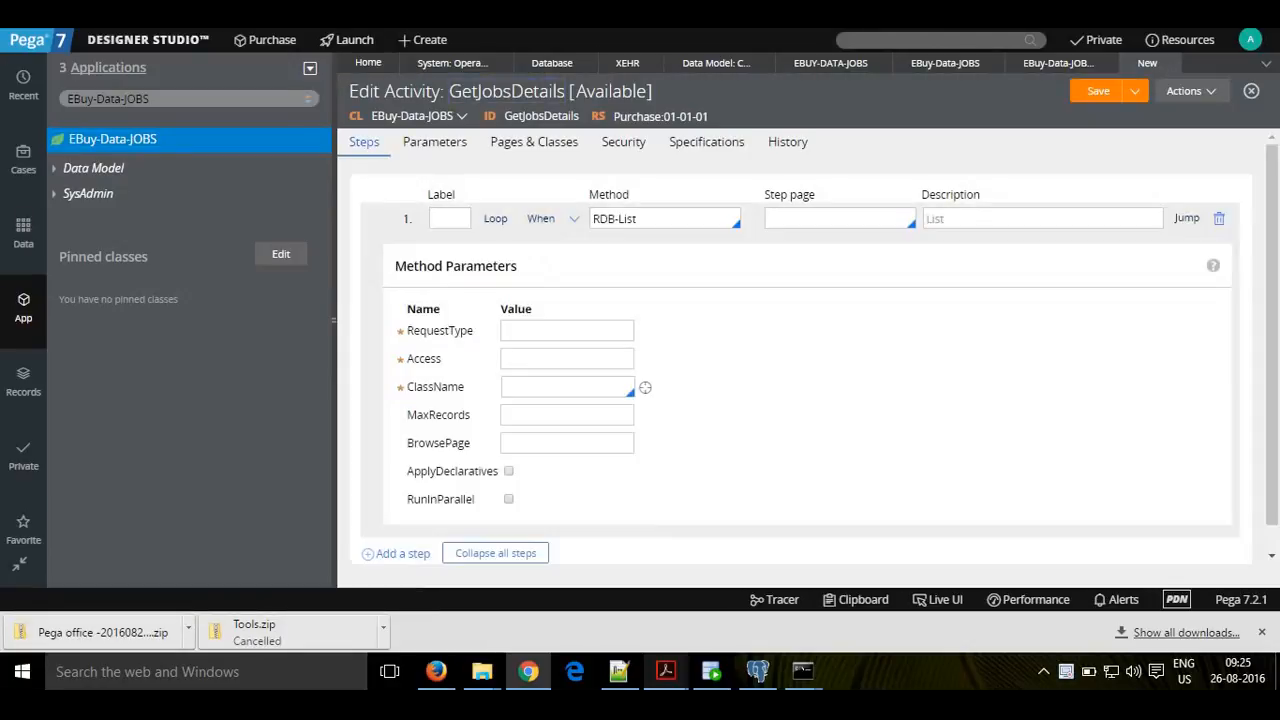
pyautogui.click(527, 145)
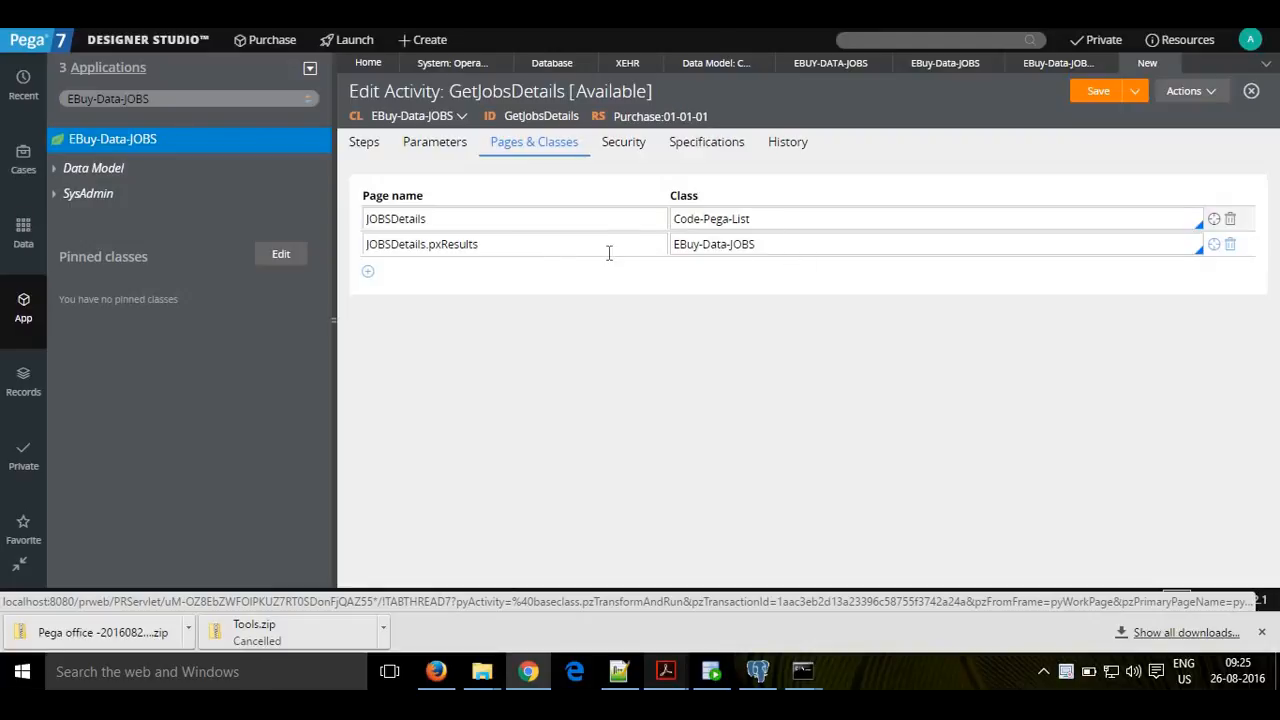
pyautogui.click(364, 147)
pyautogui.click(660, 221)
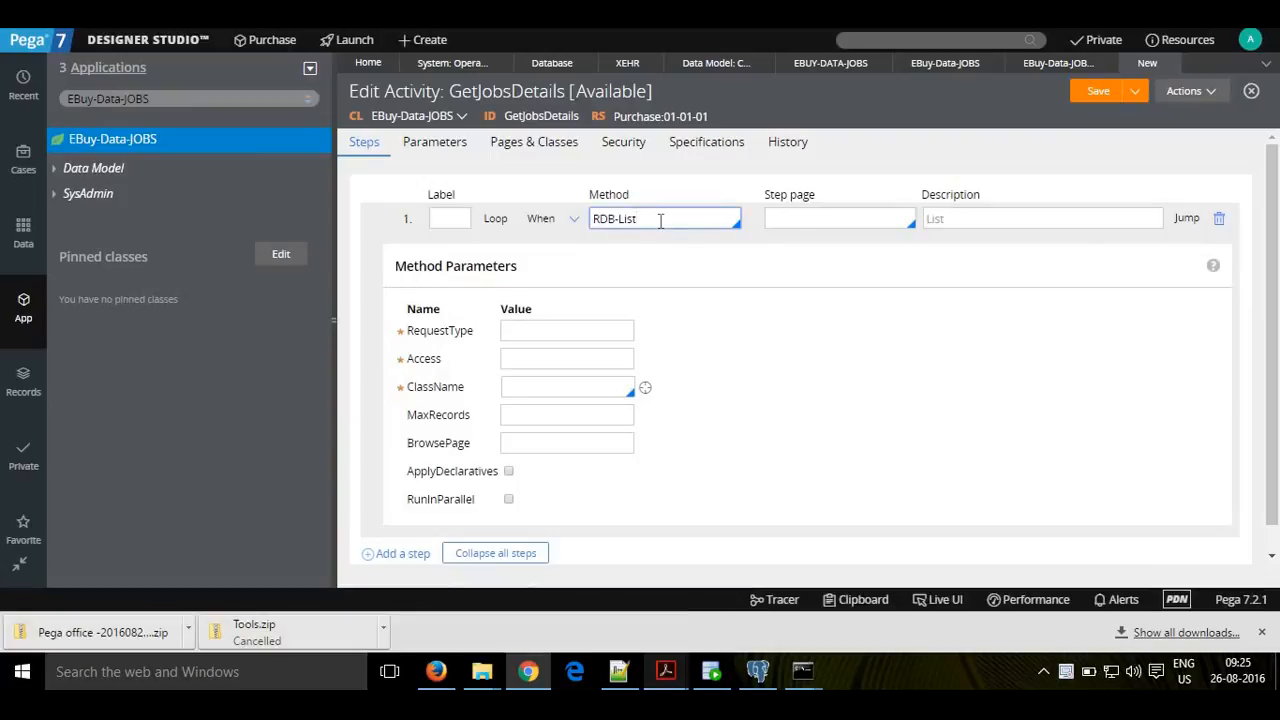
# - Set the RDB-List step's RequestType to GetJobs, matching the Connect SQL record, and its Access to Oracle
pyautogui.click(534, 334)
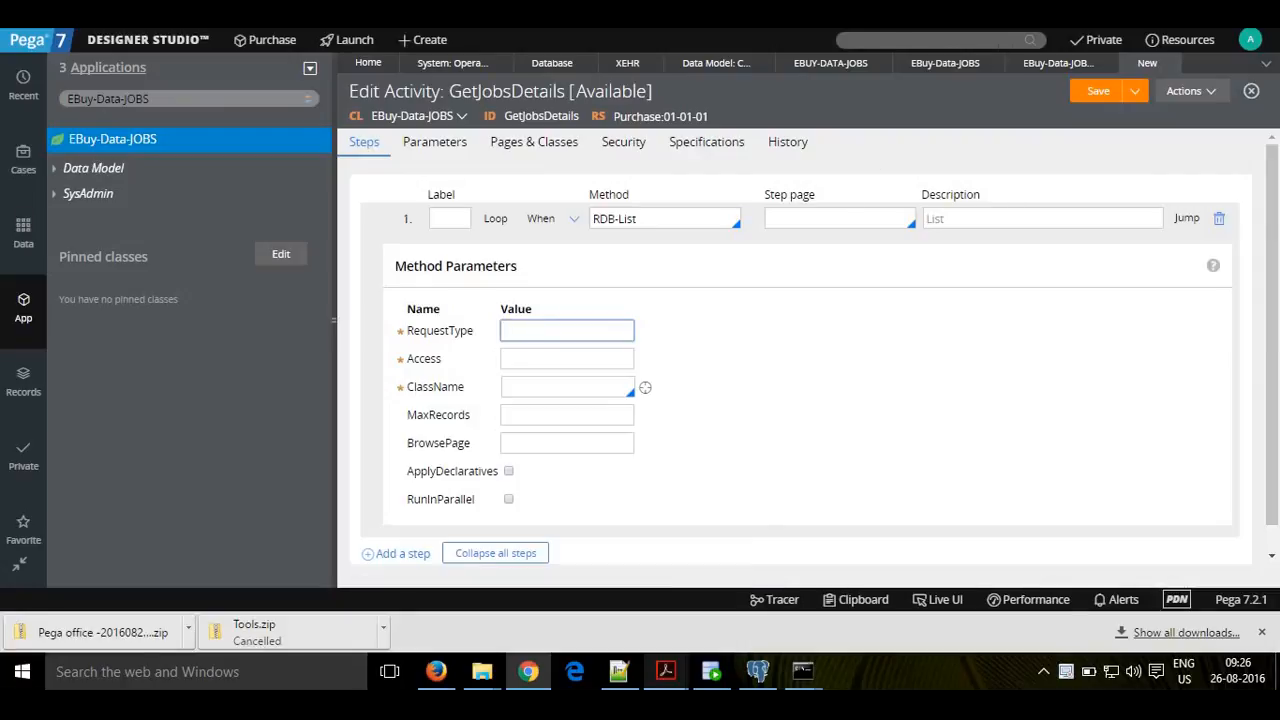
pyautogui.click(1042, 72)
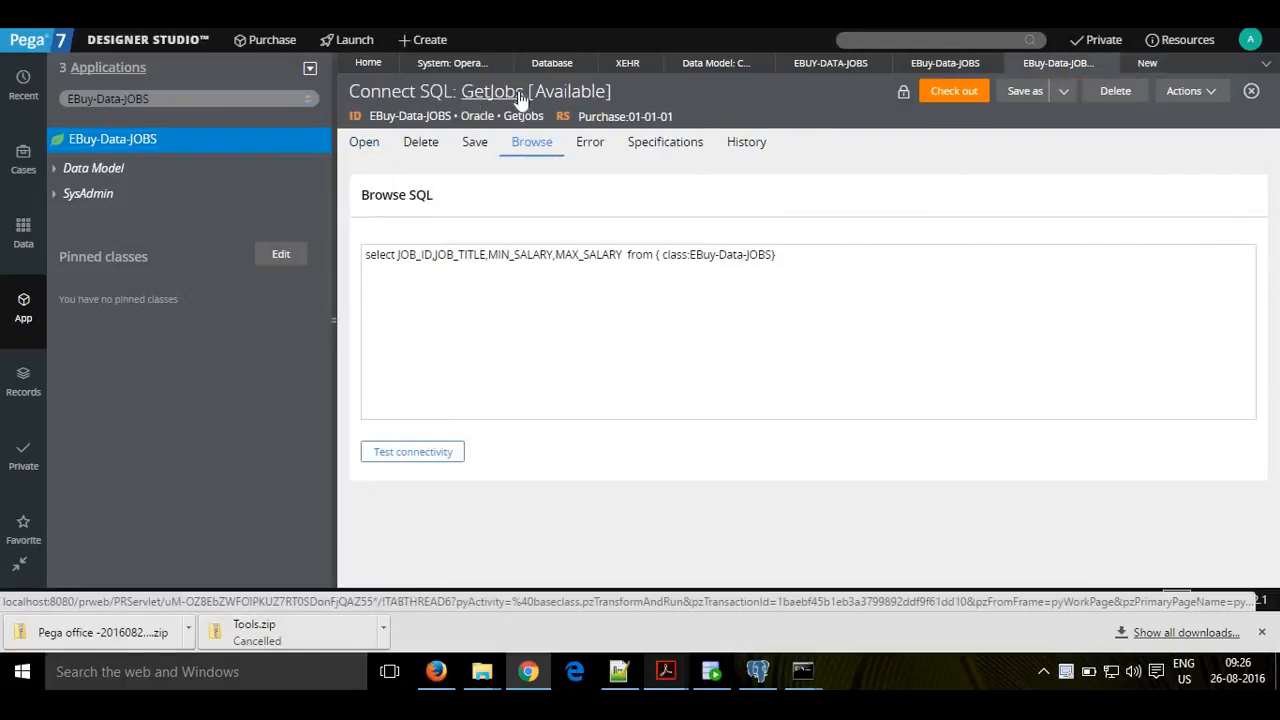
pyautogui.click(1146, 63)
pyautogui.click(586, 330)
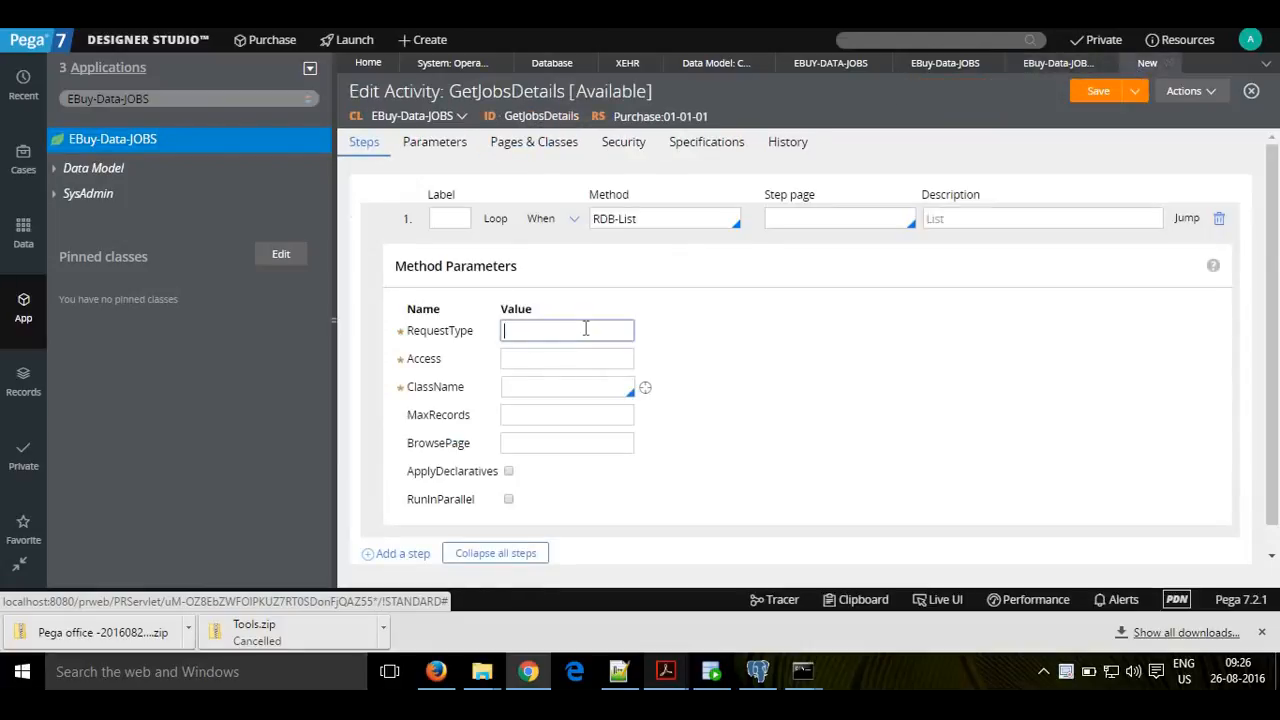
pyautogui.write('GetJobs')
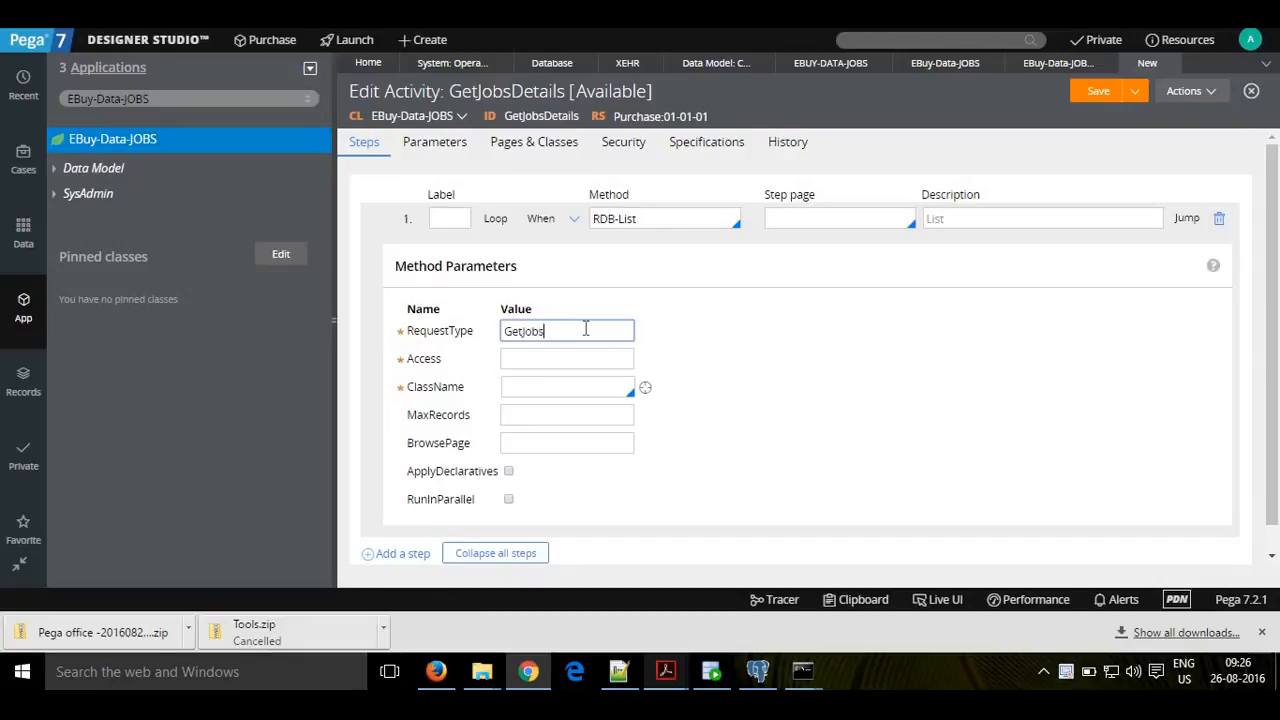
pyautogui.press('Tab')
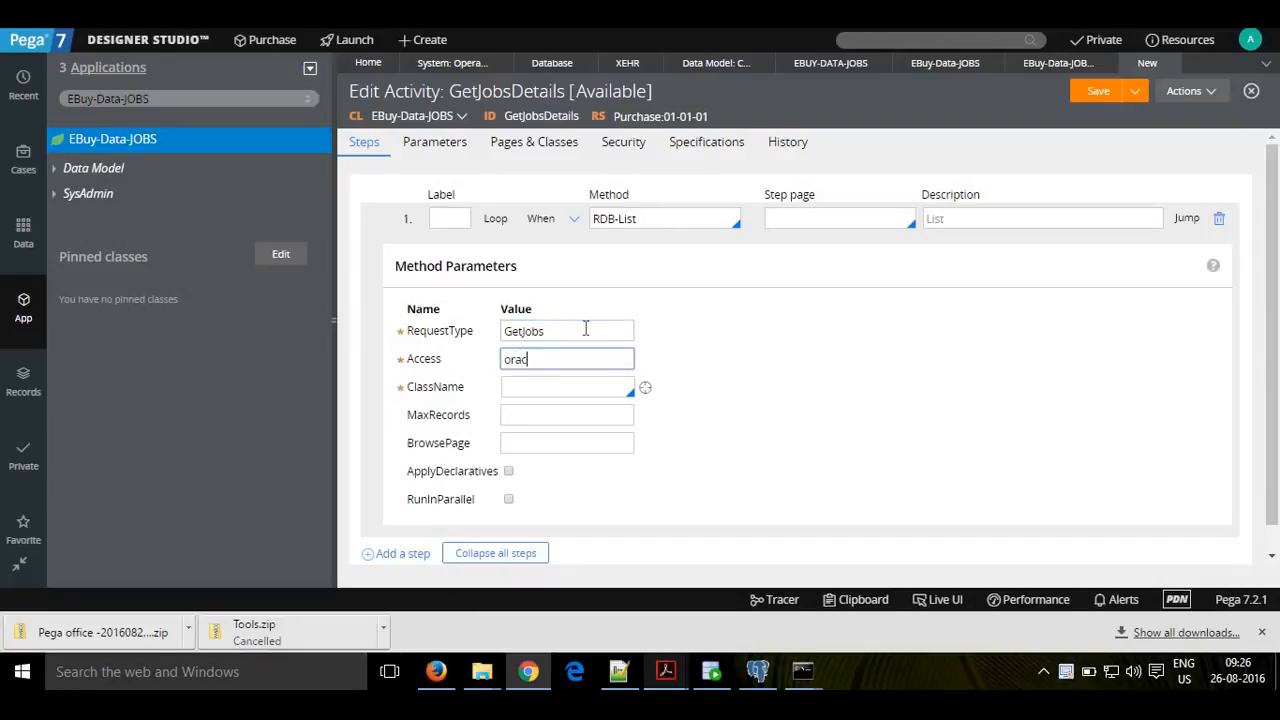
pyautogui.press('BackSpace')
pyautogui.press('BackSpace')
pyautogui.press('BackSpace')
pyautogui.press('BackSpace')
pyautogui.write('Oracle')
pyautogui.press('Tab')
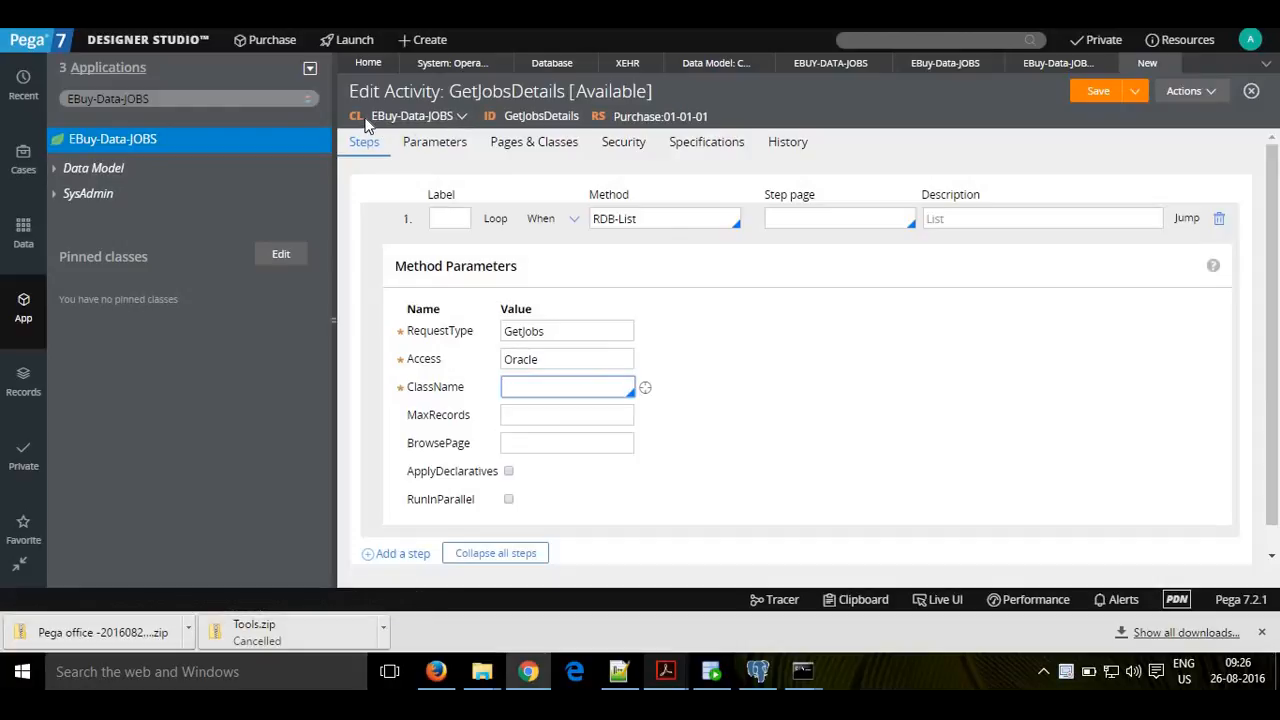
# - Set the RDB-List step's ClassName to EBuy-Data-JOBS without leading spaces, and its MaxRecords to 10
pyautogui.moveTo(368, 117); pyautogui.dragTo(444, 127)
pyautogui.hotkey('ctrl', 'c')
pyautogui.click(446, 126)
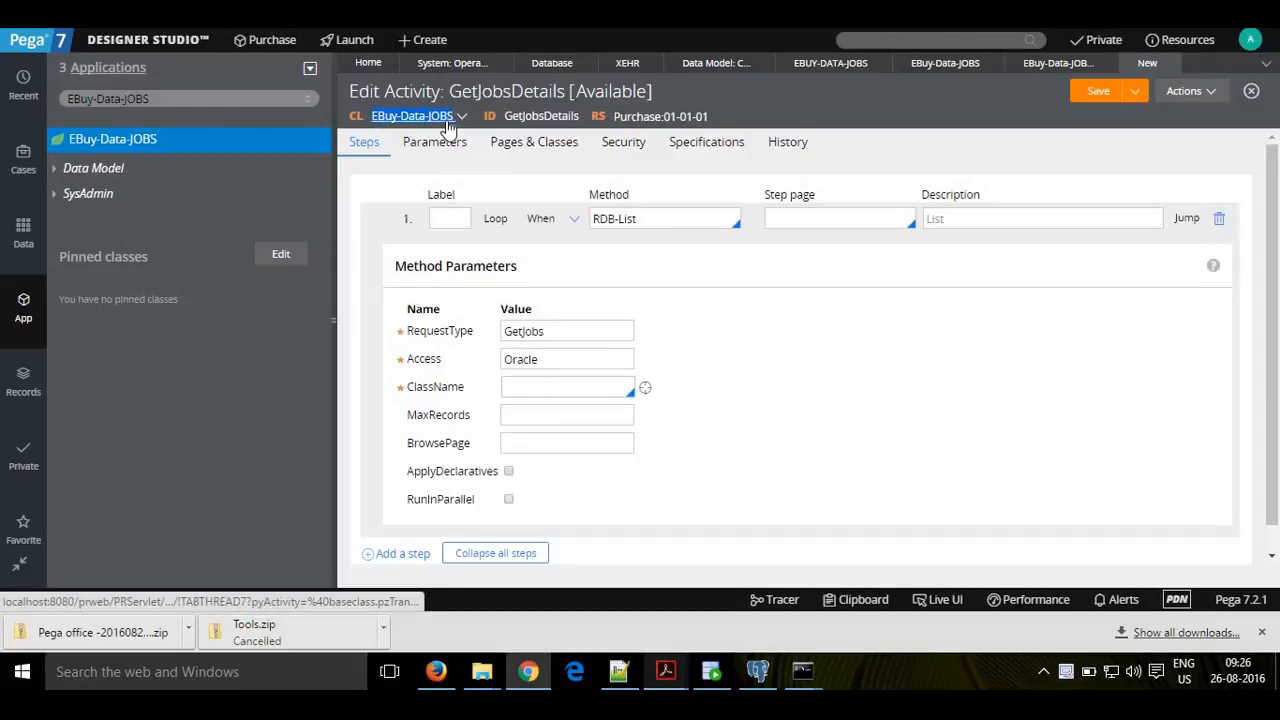
pyautogui.click(542, 386)
pyautogui.hotkey('ctrl', 'v')
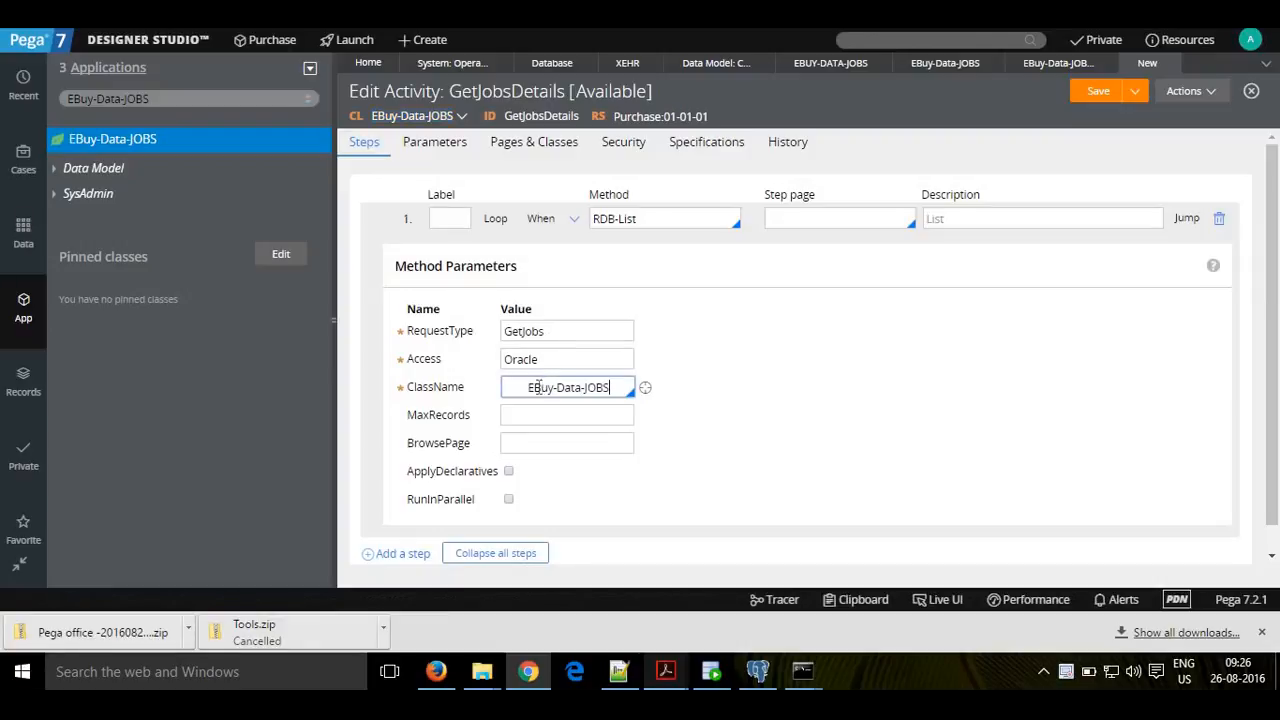
pyautogui.click(527, 389)
pyautogui.press('BackSpace')
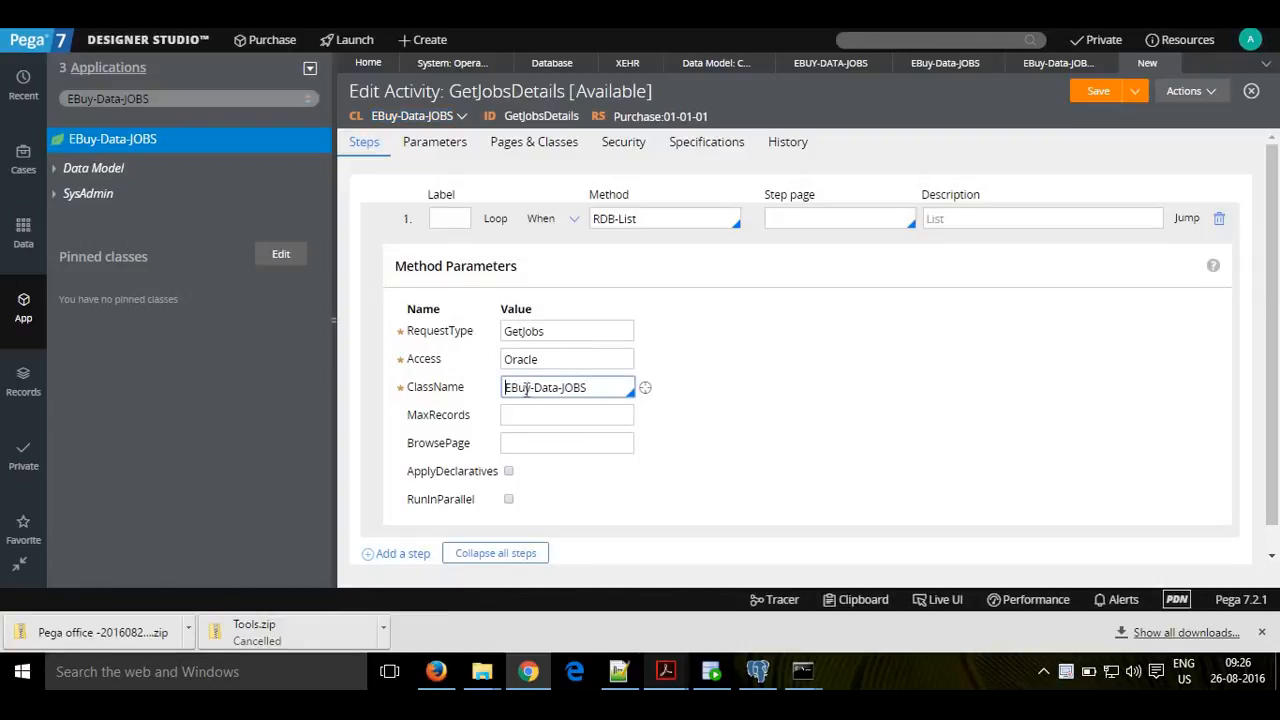
pyautogui.click(575, 413)
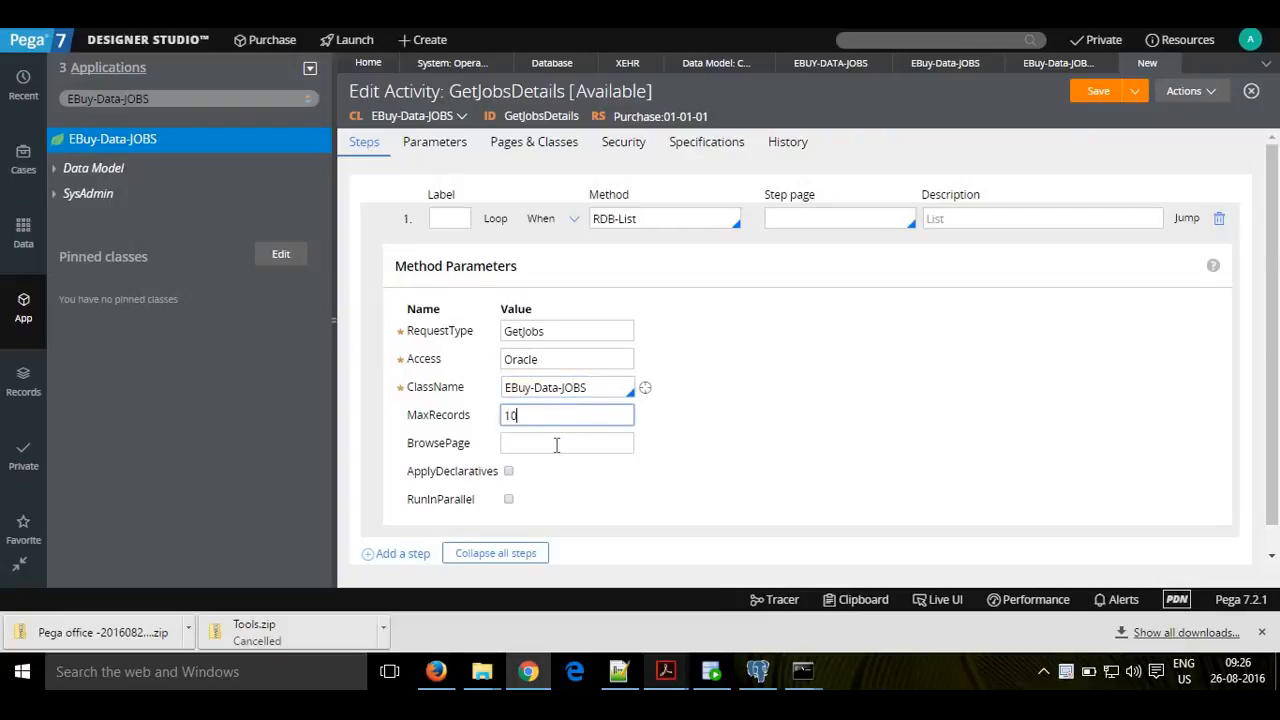
# - Set the RDB-List step's BrowsePage to JOBSDetails, matching the page name in the activity's page and class definitions, and save the activity
pyautogui.click(556, 444)
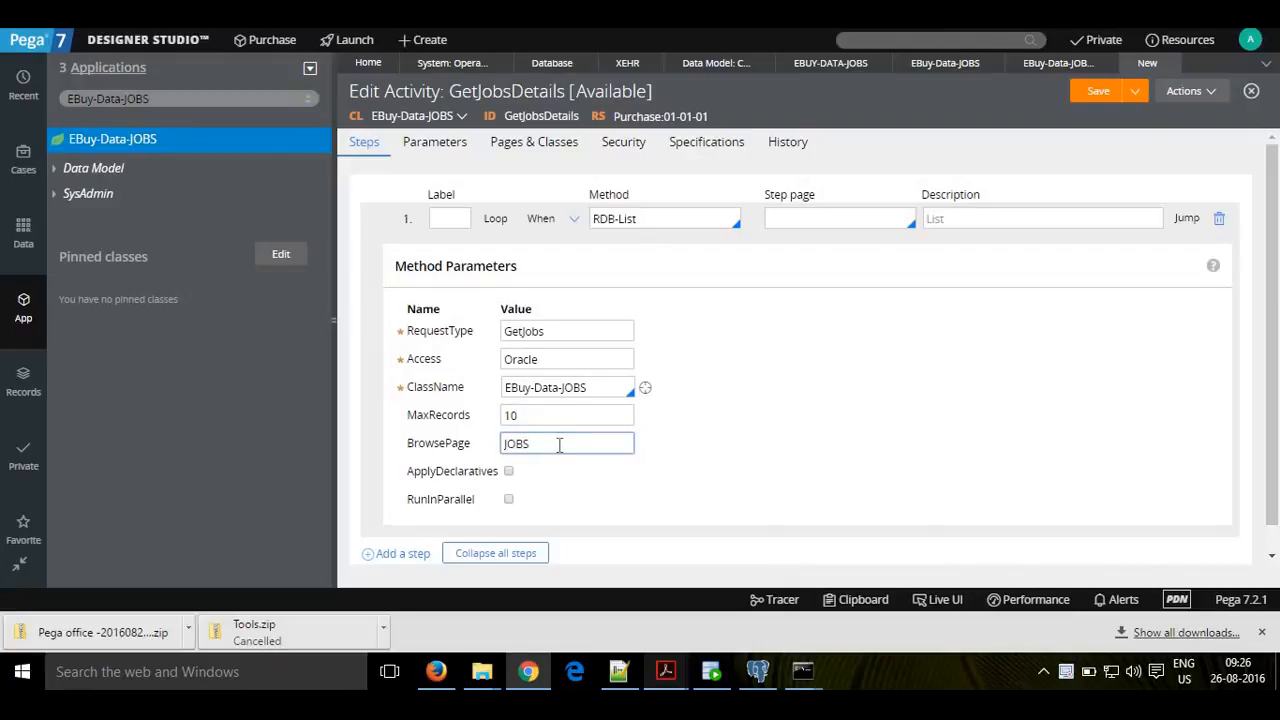
pyautogui.write('JOBSDetails')
pyautogui.click(531, 148)
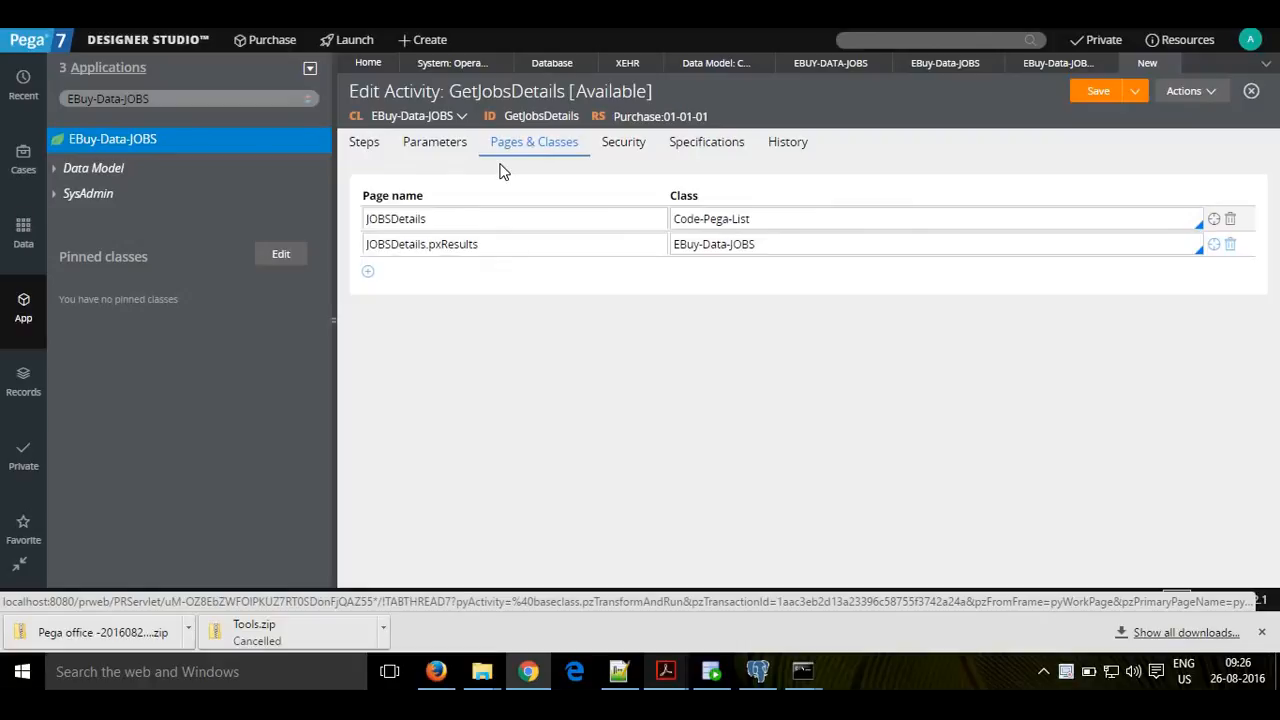
pyautogui.click(362, 148)
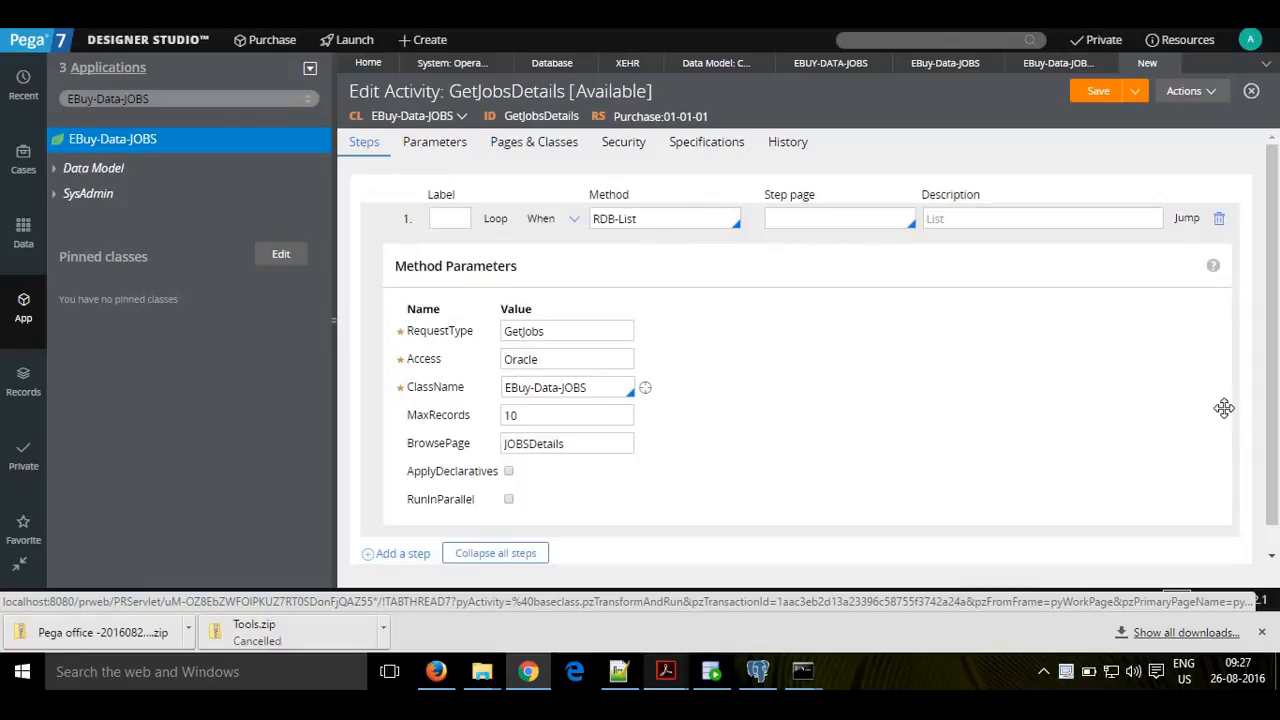
pyautogui.moveTo(1272, 418); pyautogui.dragTo(1272, 446)
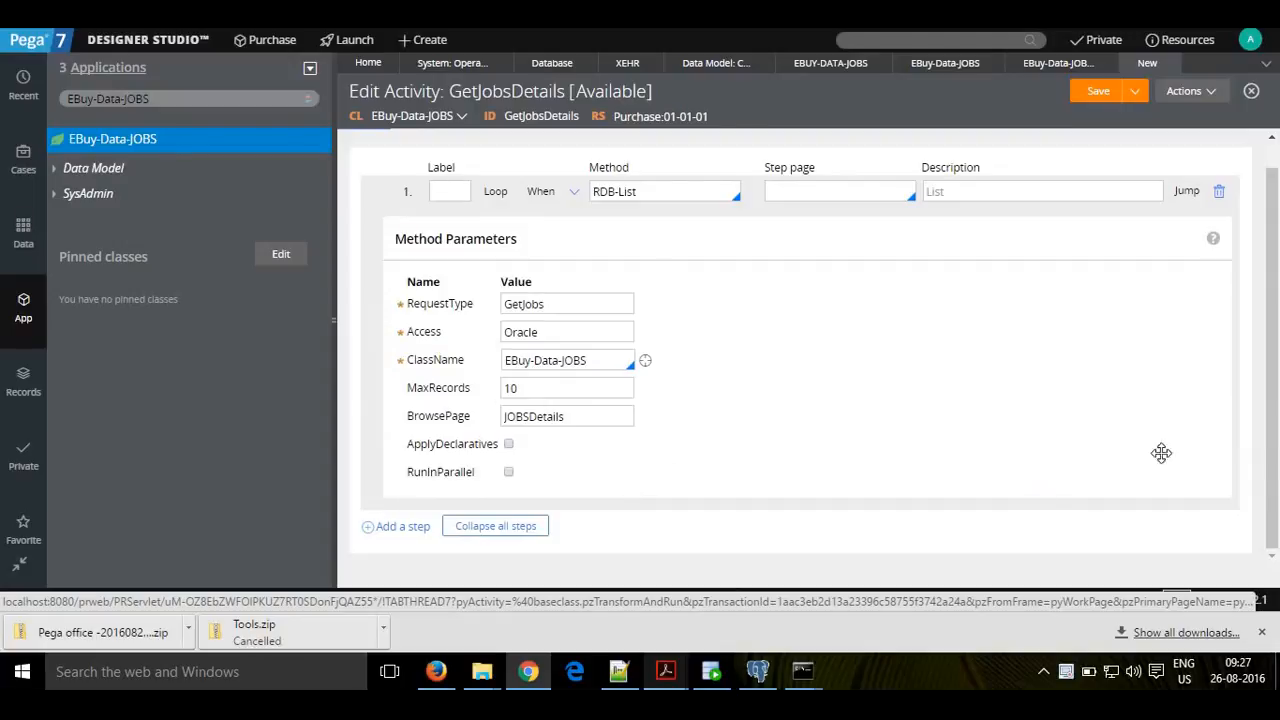
pyautogui.moveTo(1272, 450); pyautogui.dragTo(1276, 403)
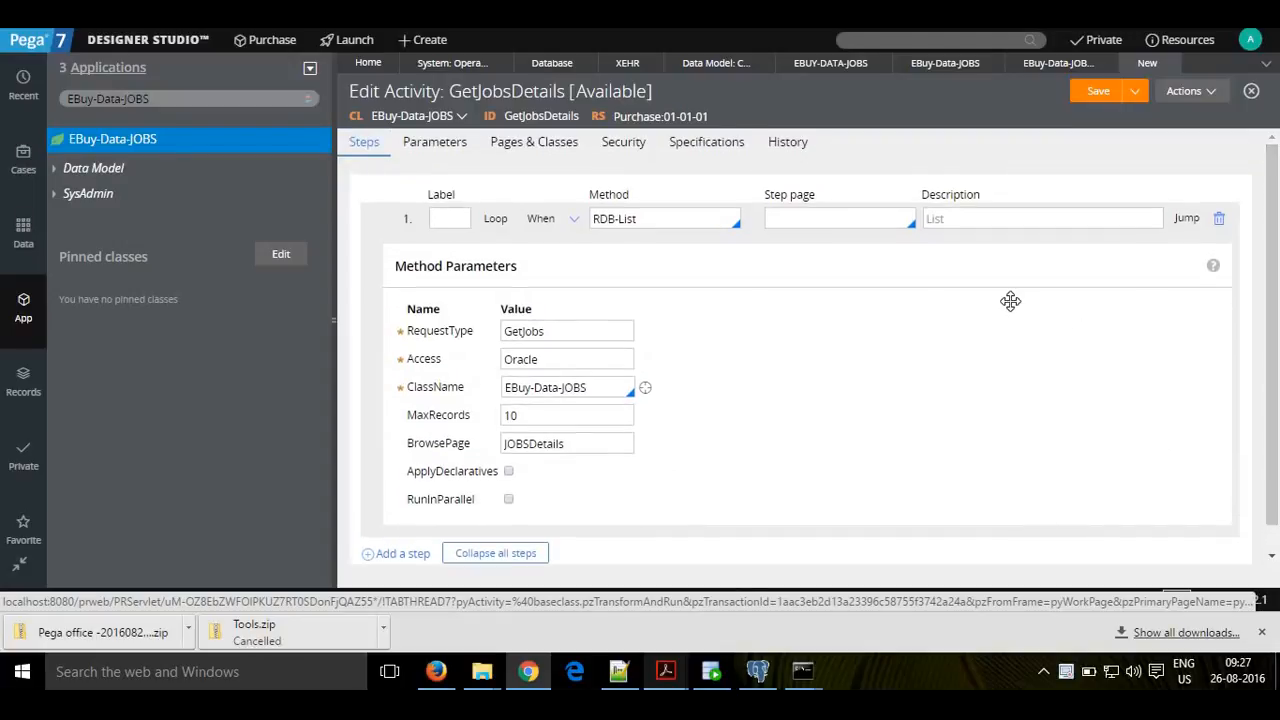
pyautogui.click(1093, 92)
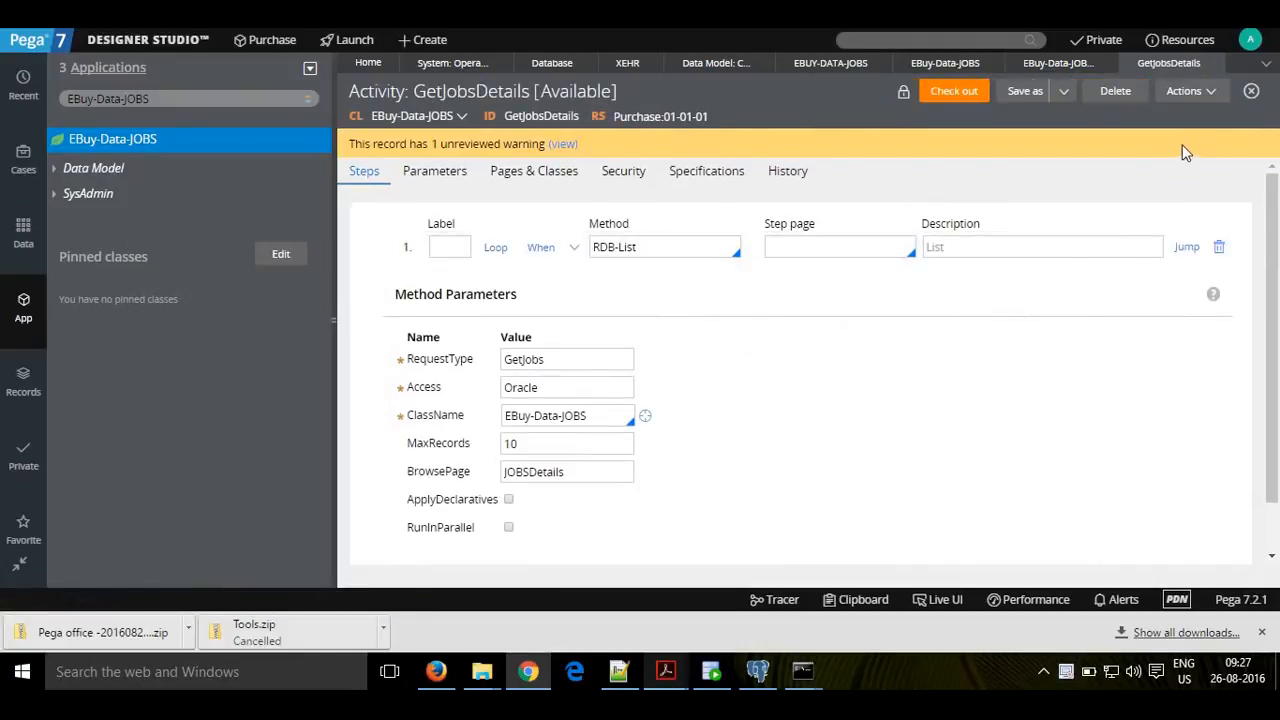
# - Run the GetJobsDetails activity on an empty test page in the Standard thread with tracing started
pyautogui.click(1209, 93)
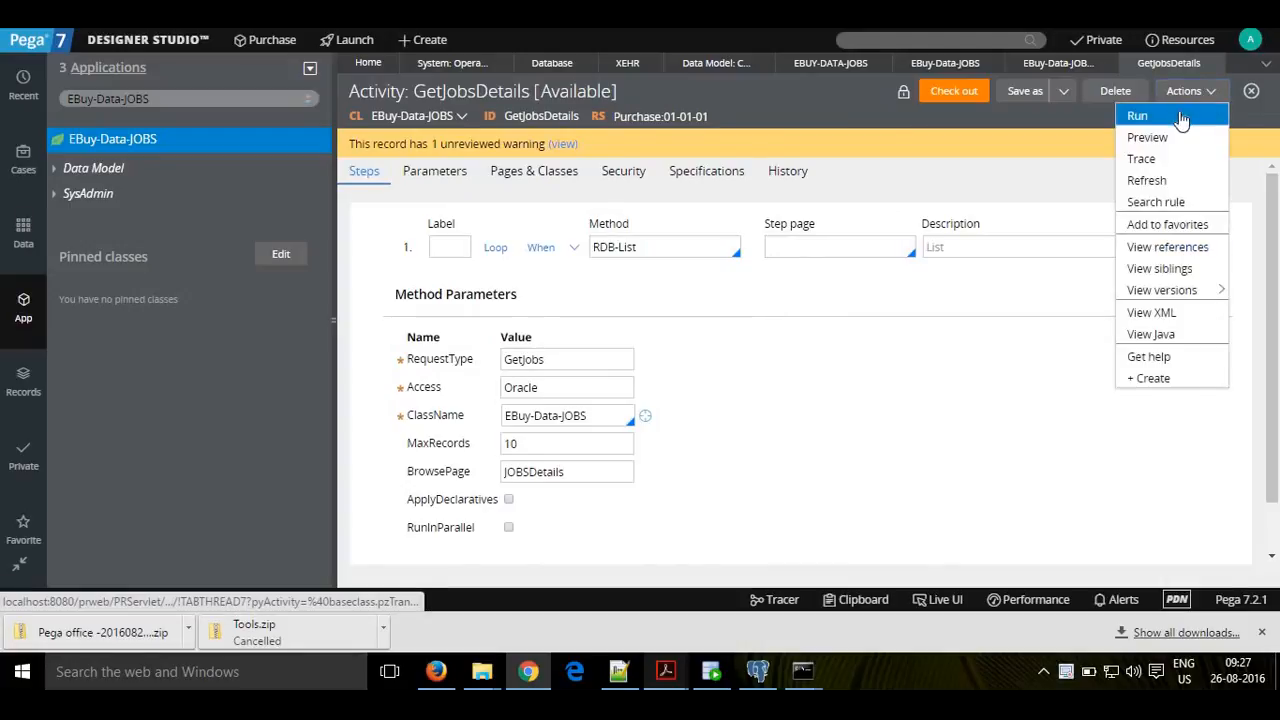
pyautogui.click(1180, 117)
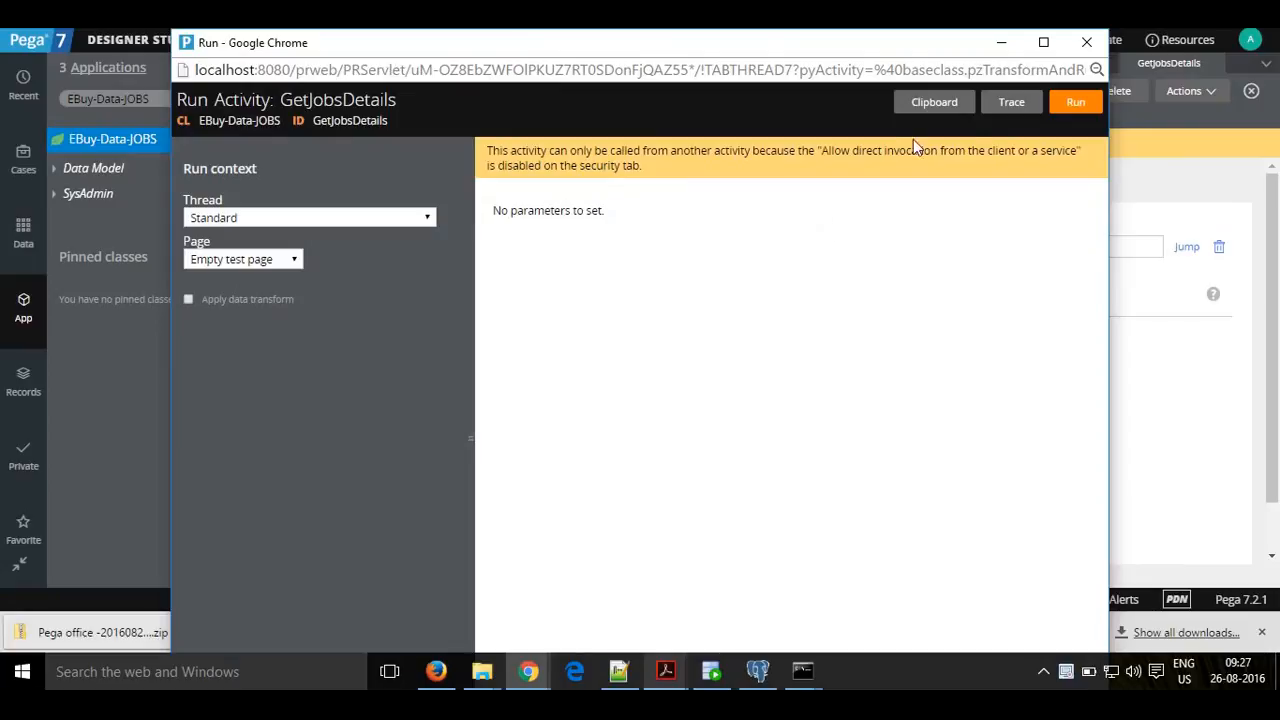
pyautogui.click(1013, 103)
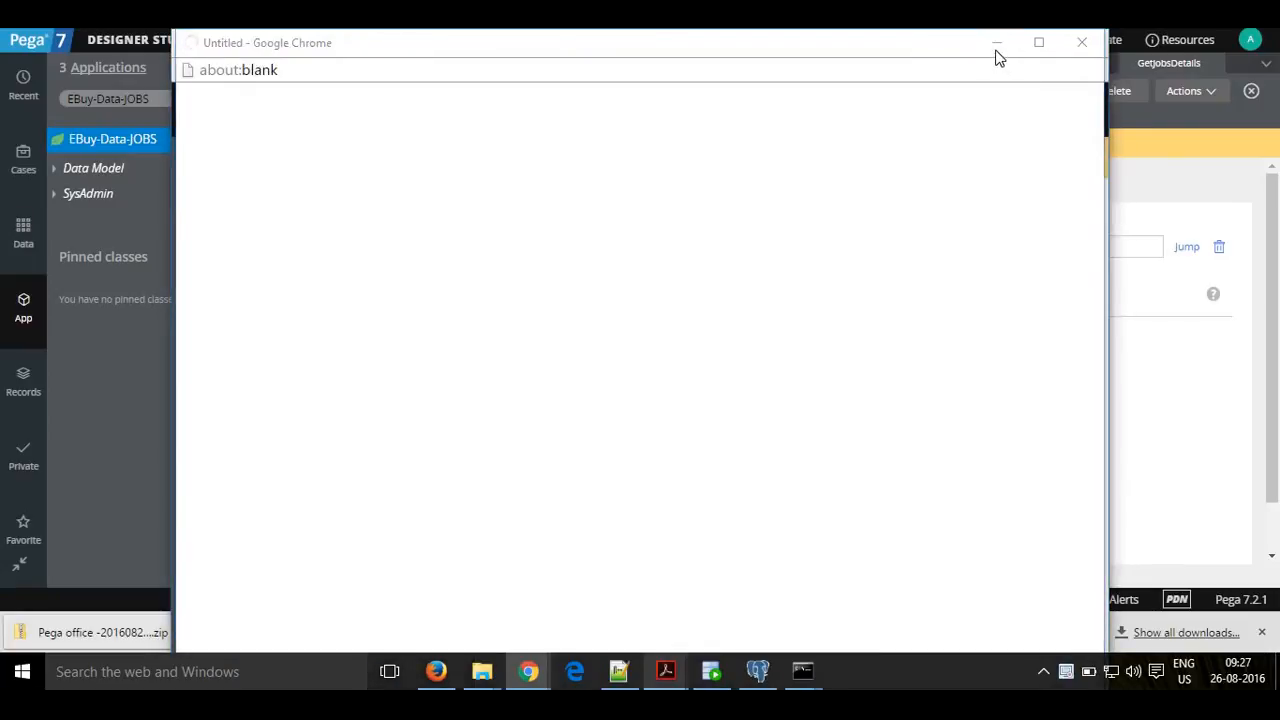
pyautogui.click(997, 50)
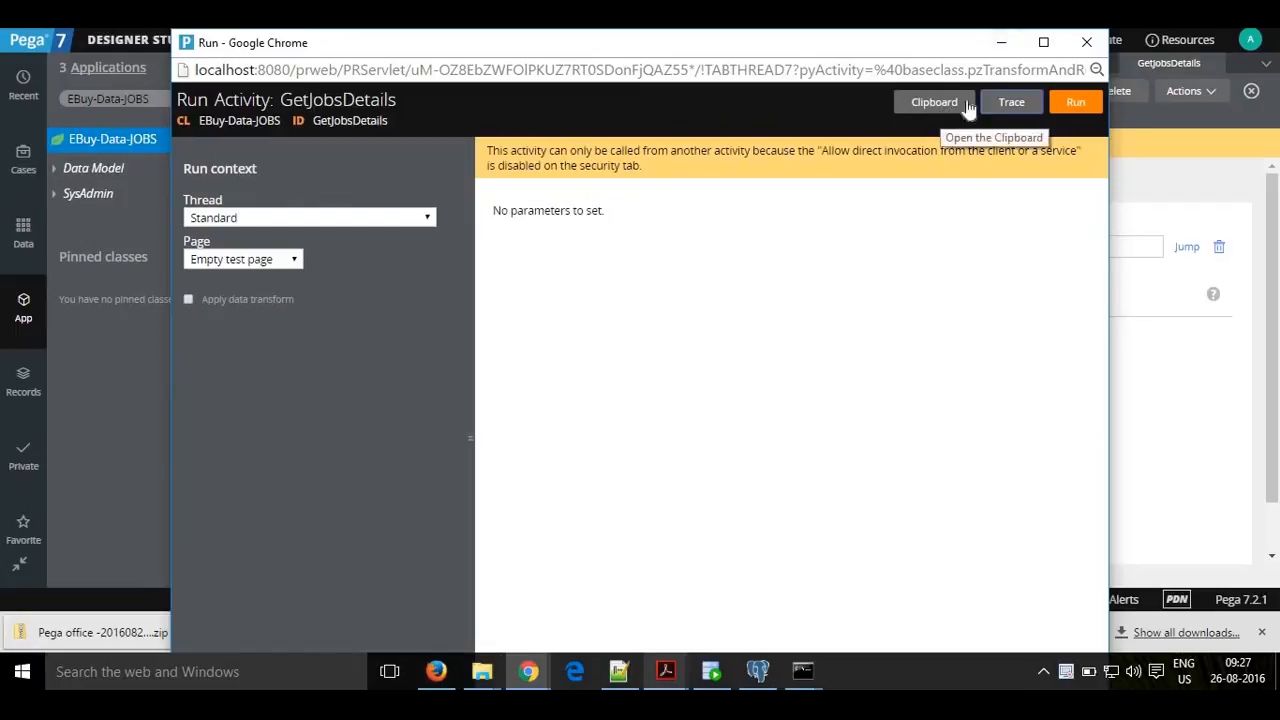
pyautogui.click(1082, 110)
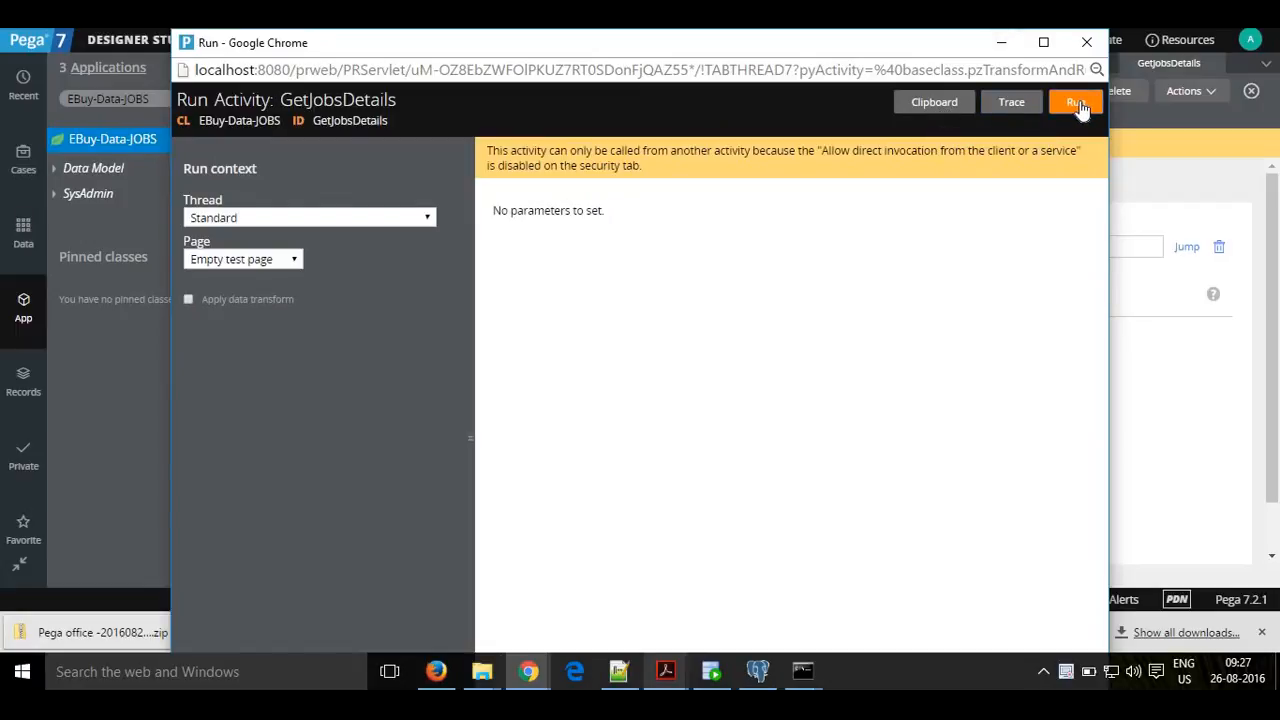
pyautogui.click(1080, 108)
pyautogui.click(1080, 108)
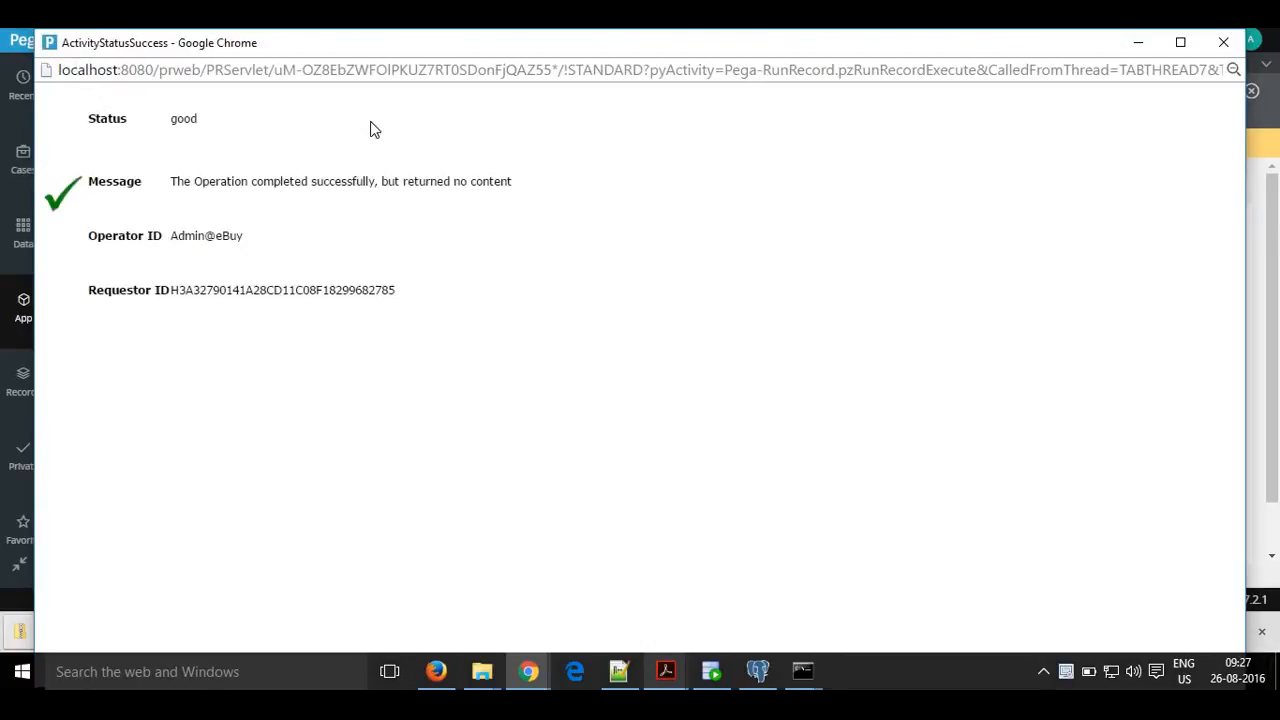
pyautogui.click(1139, 48)
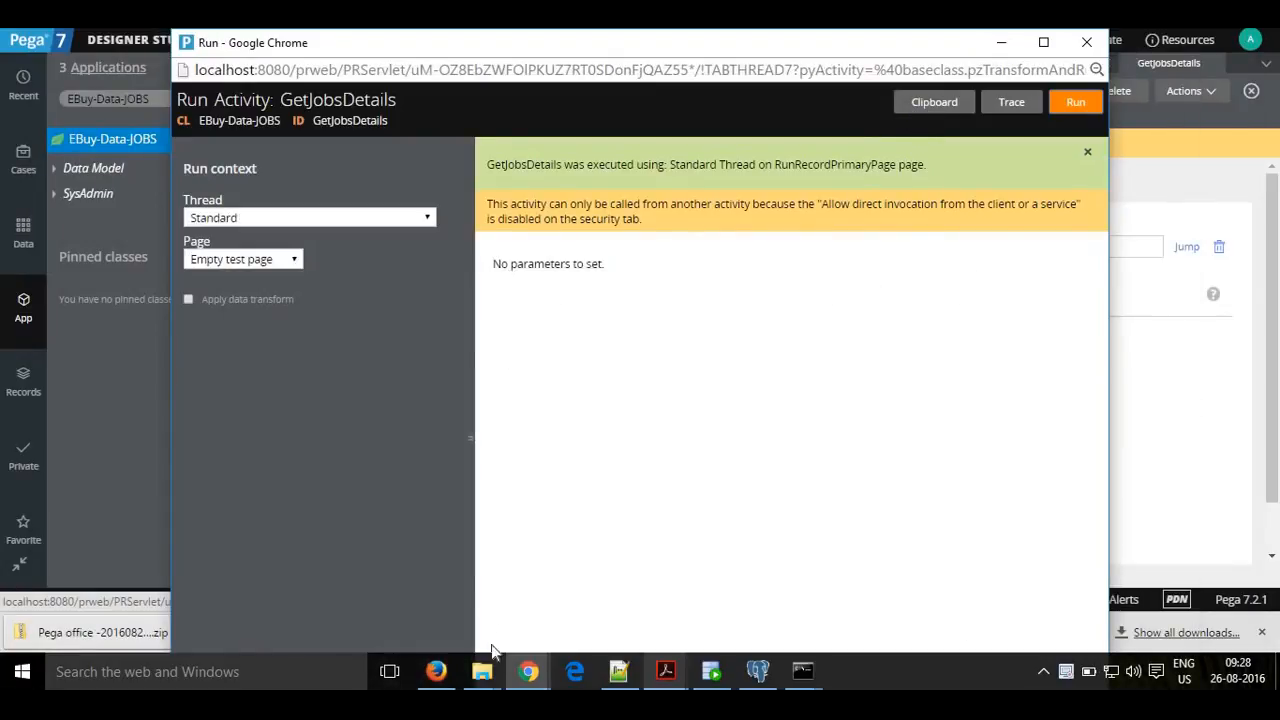
# - Check the Tracer events for the RDB-List step of the GetJobsDetails run
pyautogui.click(527, 680)
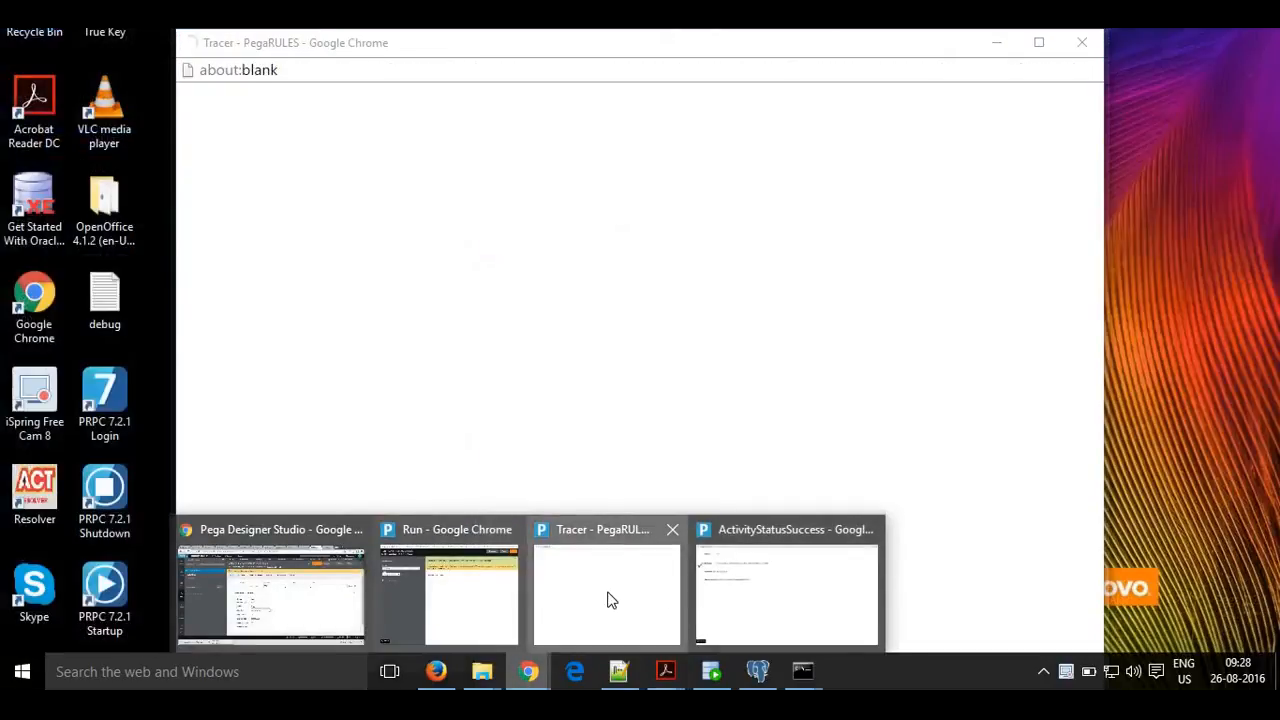
pyautogui.click(608, 597)
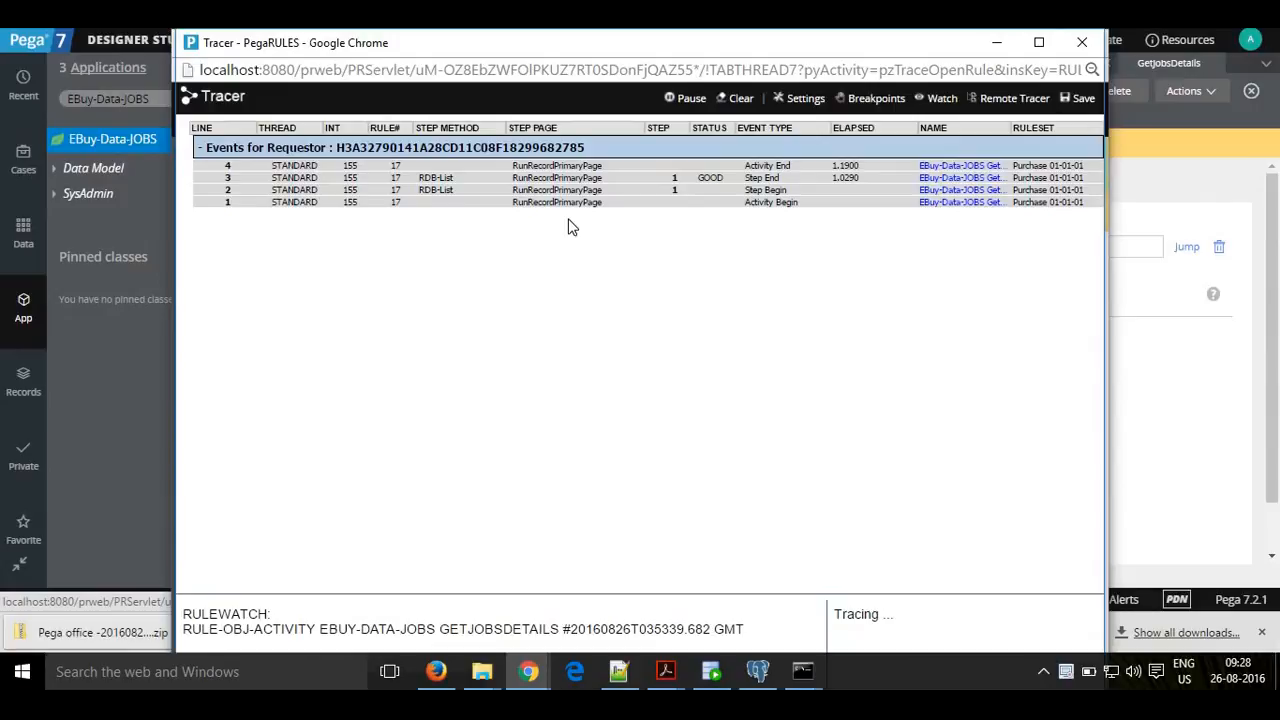
pyautogui.click(986, 49)
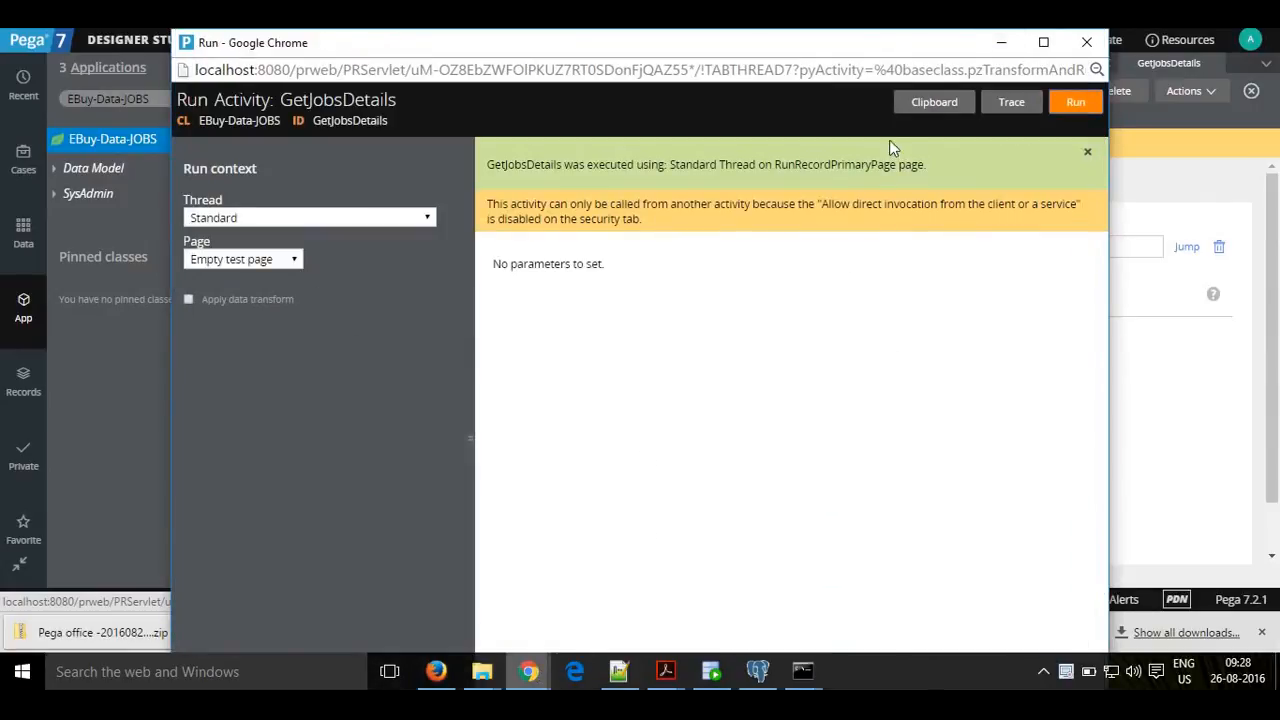
# - In the Clipboard, expand the pxResults list of the JOBSDetails page and select pxResults(1) to examine its record
pyautogui.click(934, 102)
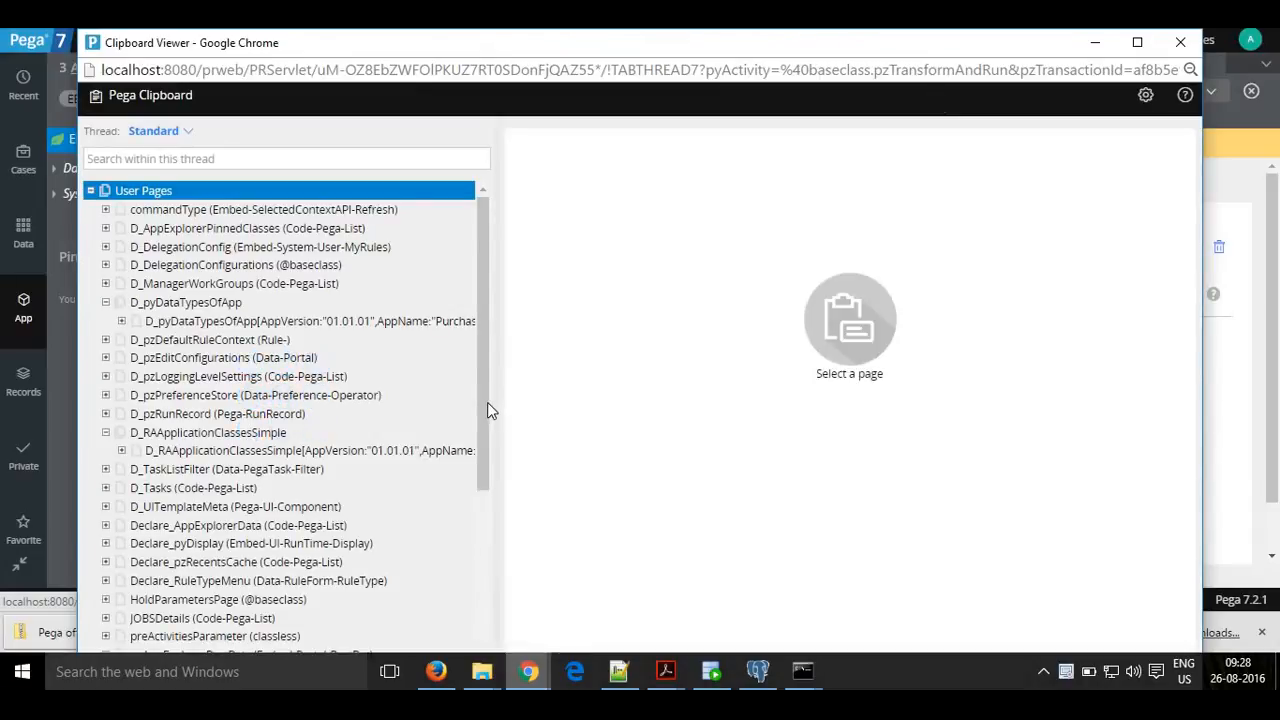
pyautogui.moveTo(487, 410); pyautogui.dragTo(495, 600)
pyautogui.click(160, 301)
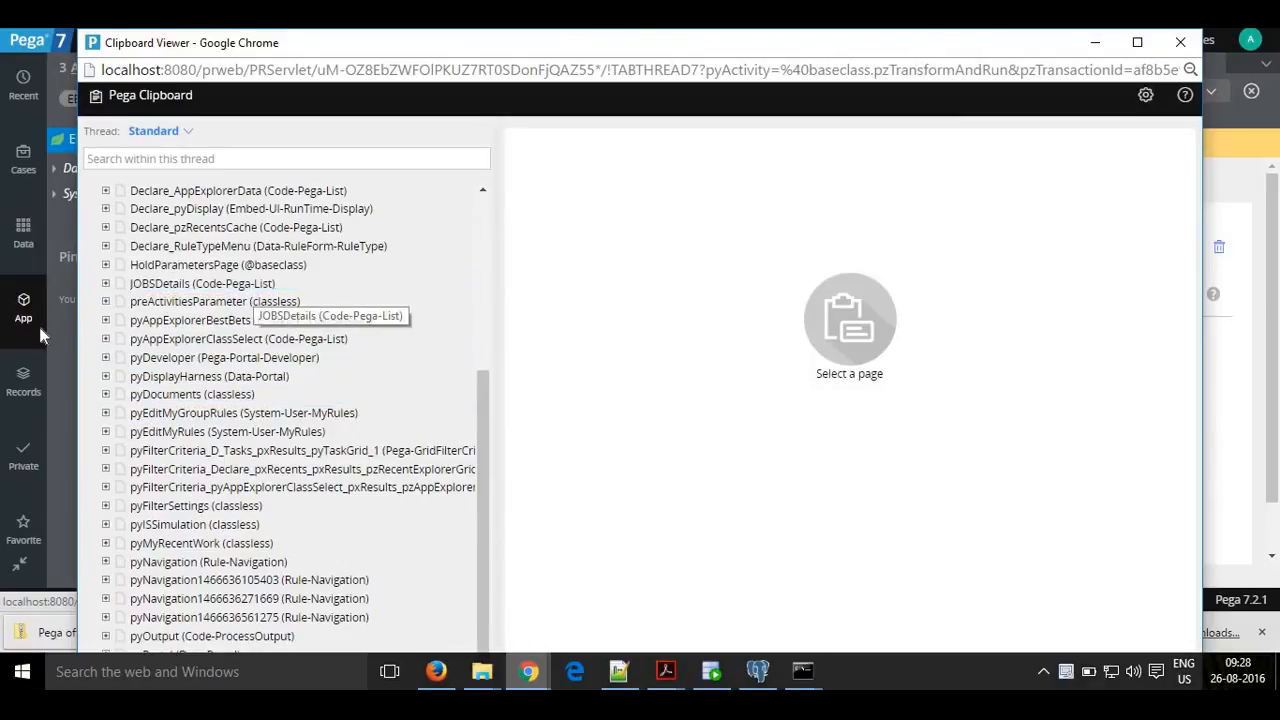
pyautogui.click(106, 284)
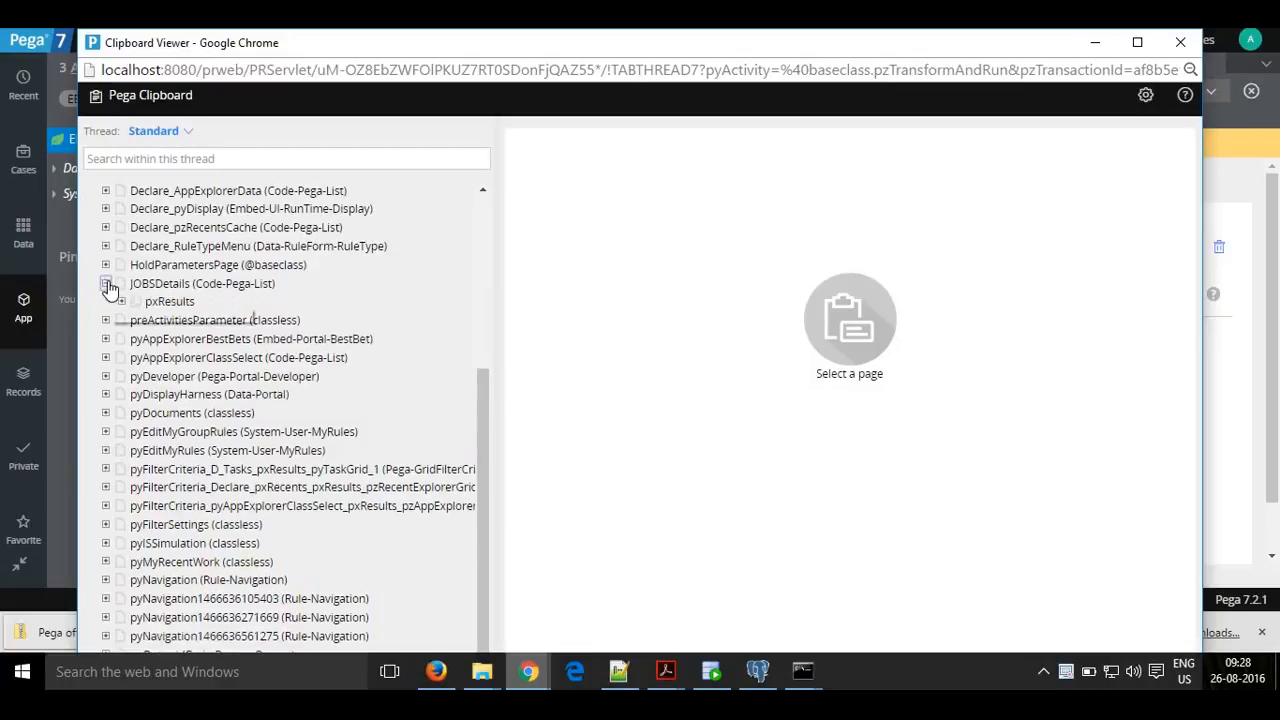
pyautogui.click(121, 302)
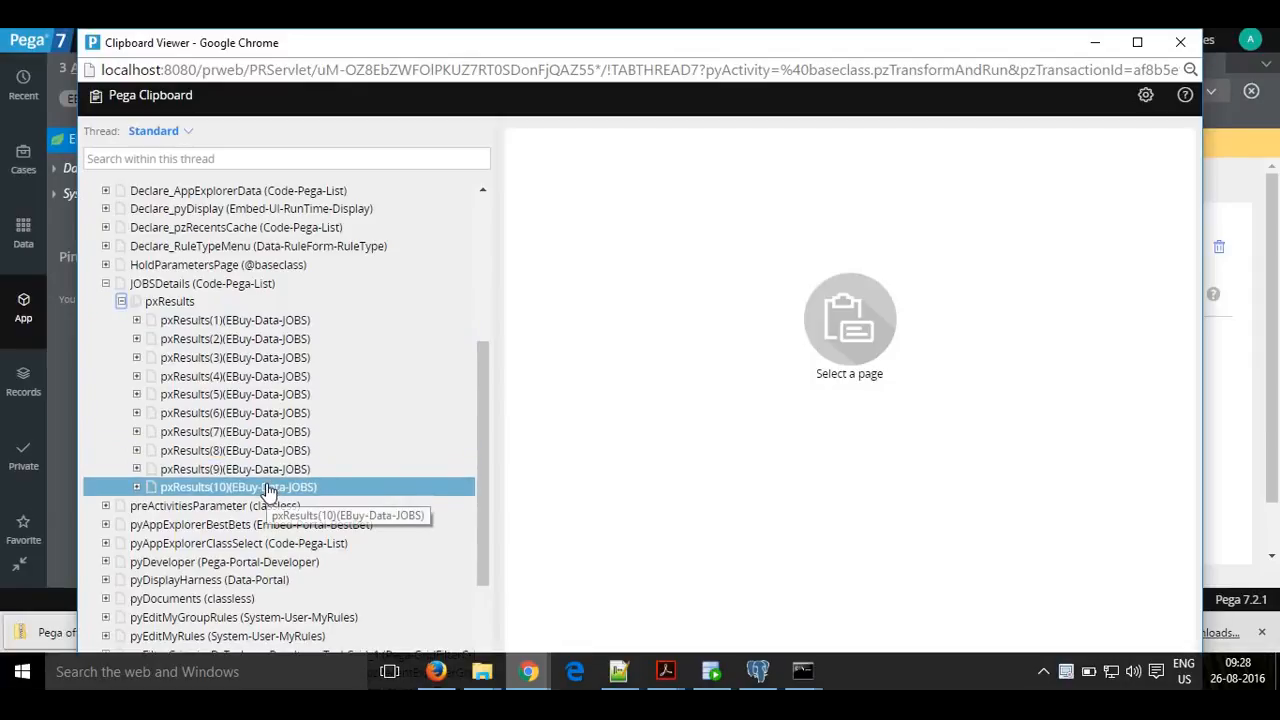
pyautogui.click(260, 320)
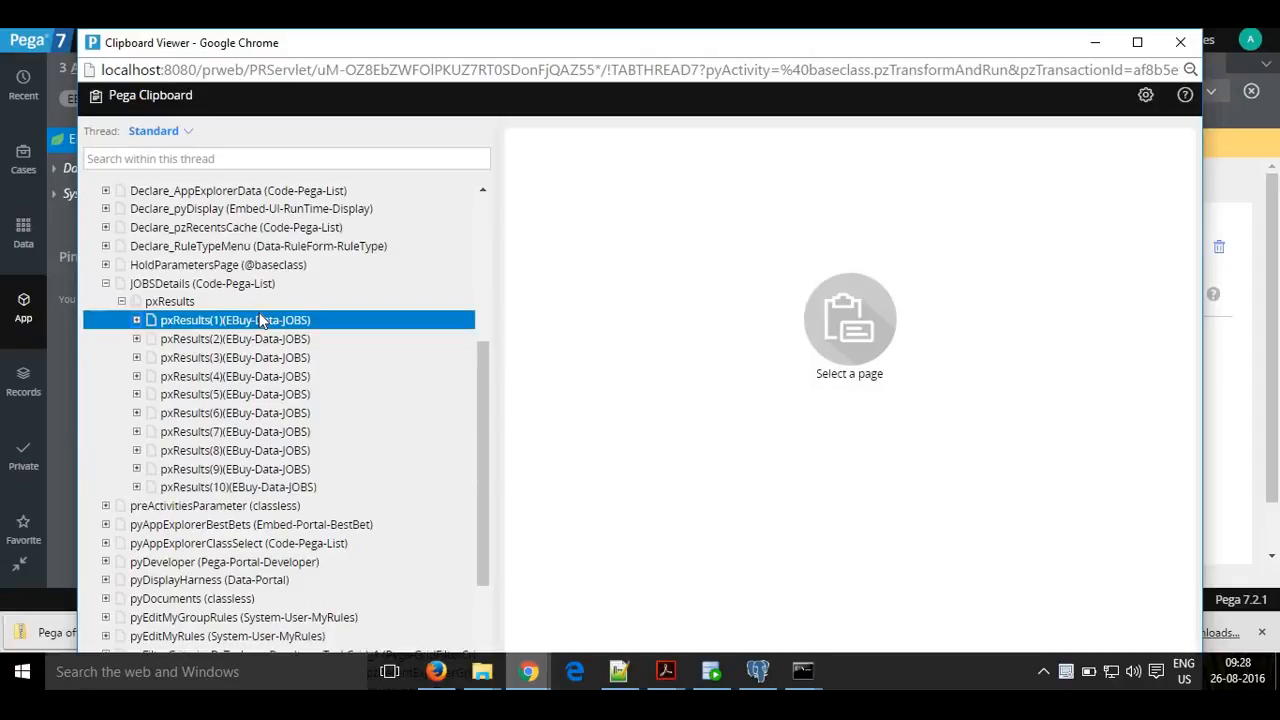